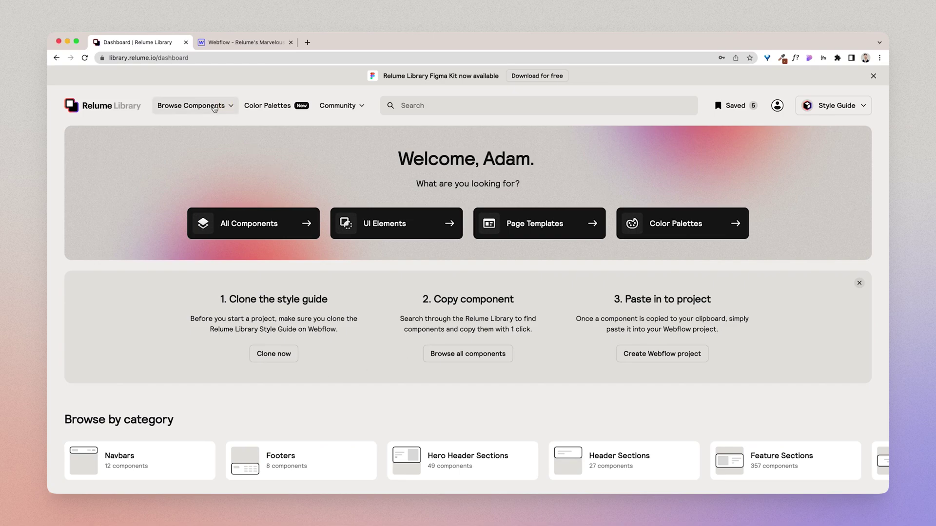
Browse Relume's Blog Header Sections category and copy the Blog 1 component
{"action": "left_click", "coordinate": [215, 107]}
{"action": "scroll", "coordinate": [221, 219], "scroll_direction": "down", "scroll_amount": 5}
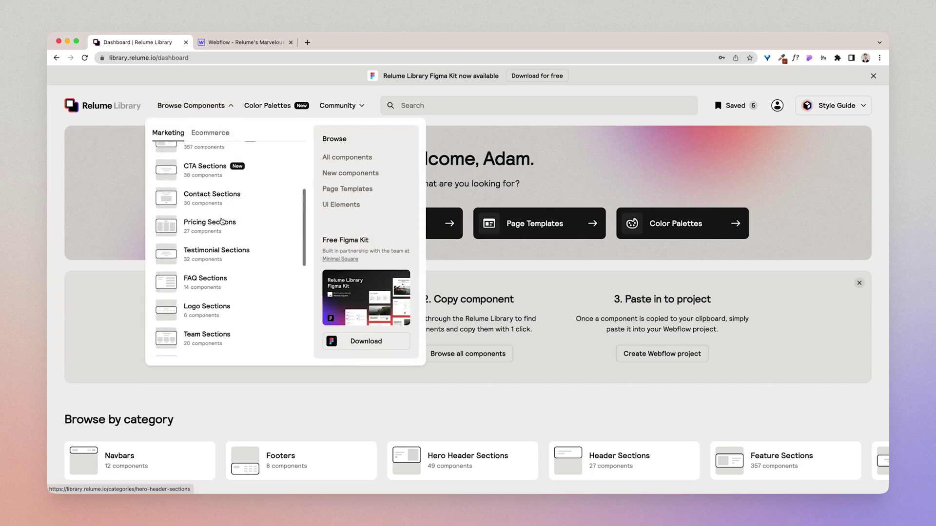
{"action": "scroll", "coordinate": [221, 220], "scroll_direction": "down", "scroll_amount": 1}
{"action": "left_click", "coordinate": [220, 293]}
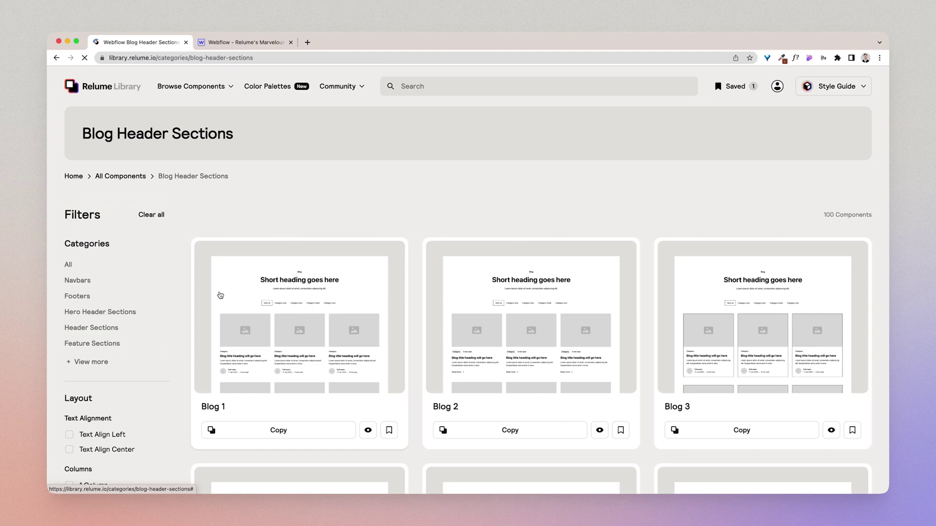
{"action": "scroll", "coordinate": [262, 223], "scroll_direction": "down", "scroll_amount": 2}
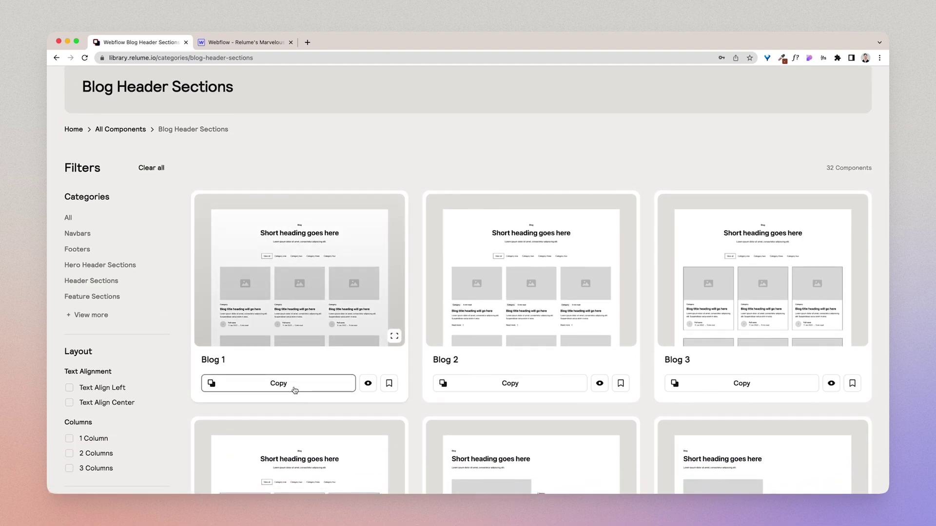
{"action": "left_click", "coordinate": [295, 390]}
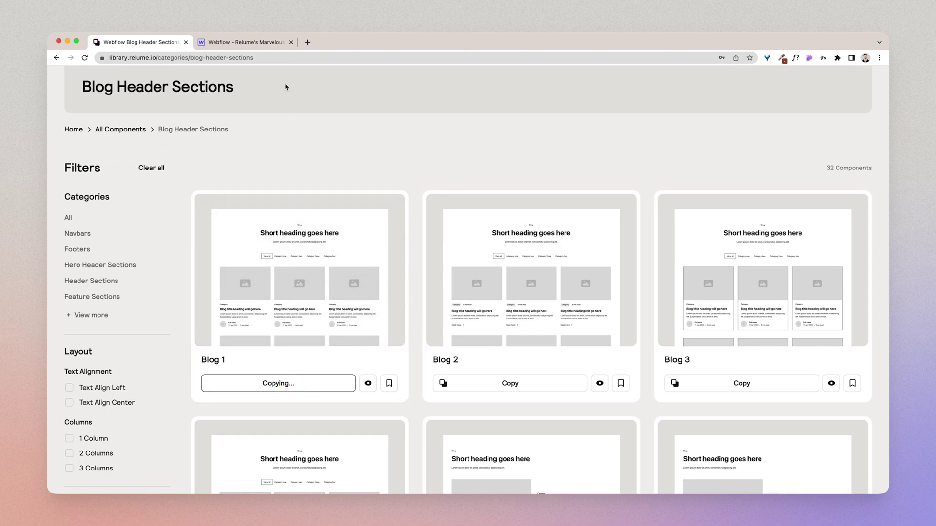
Paste the copied Relume blog section into main-wrapper on the Webflow Home page
{"action": "left_click", "coordinate": [277, 47]}
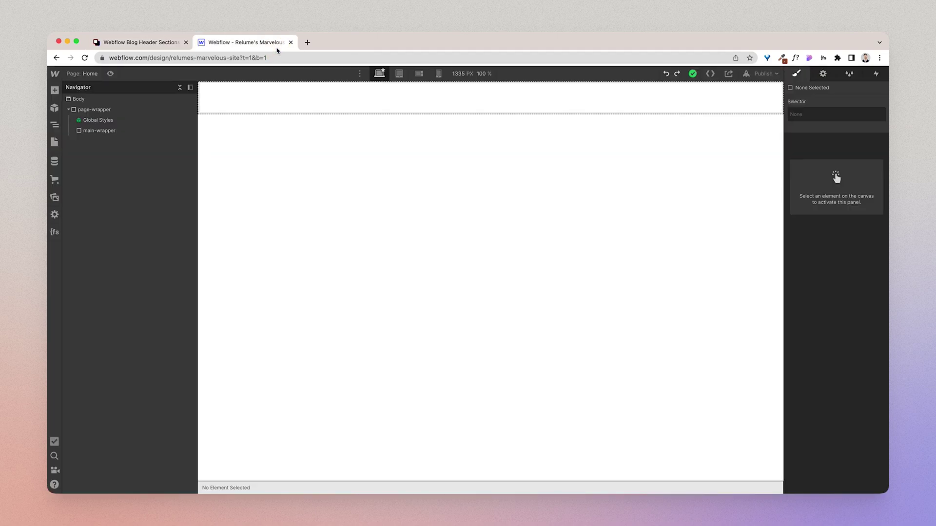
{"action": "left_click", "coordinate": [313, 105]}
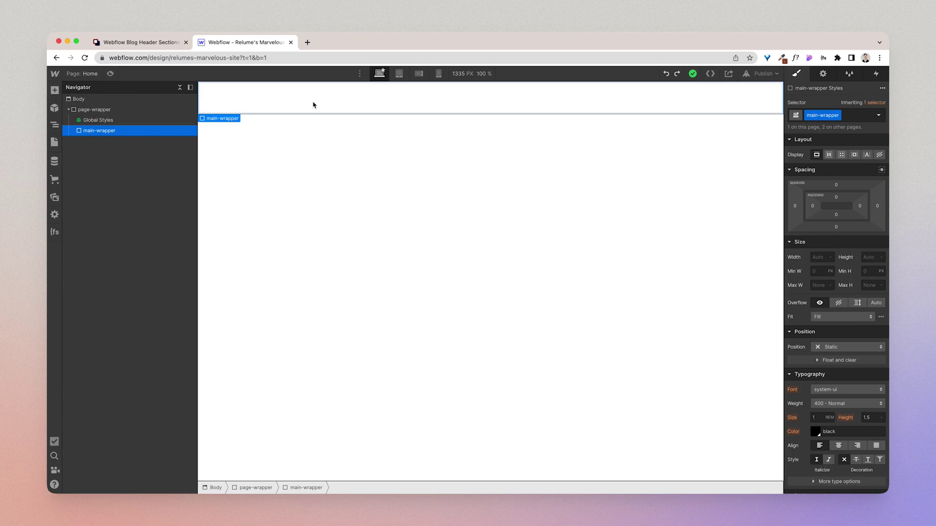
{"action": "key", "text": "super+v"}
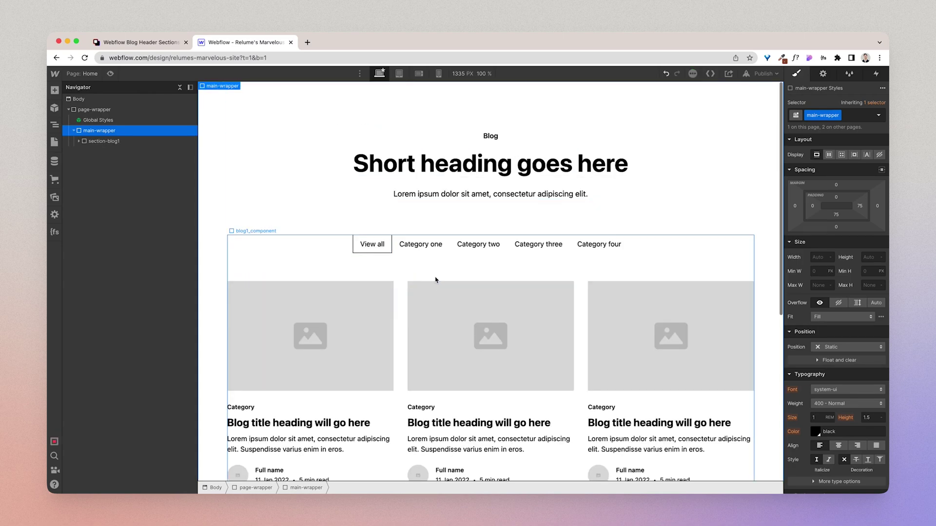
Expand section-blog1 through page-padding, container-large and padding-vertical, then select blog1_component
{"action": "scroll", "coordinate": [435, 280], "scroll_direction": "down", "scroll_amount": 1}
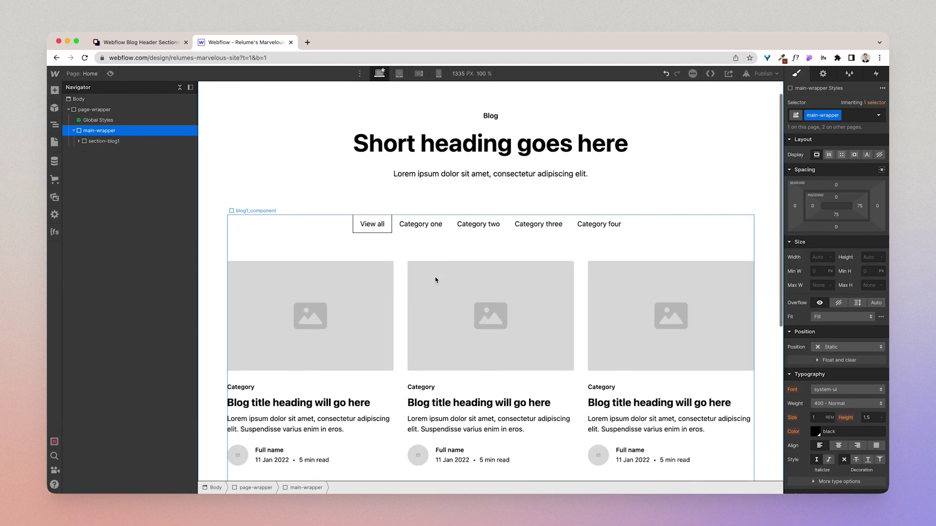
{"action": "left_click", "coordinate": [79, 142]}
{"action": "left_click", "coordinate": [84, 152]}
{"action": "left_click", "coordinate": [89, 162]}
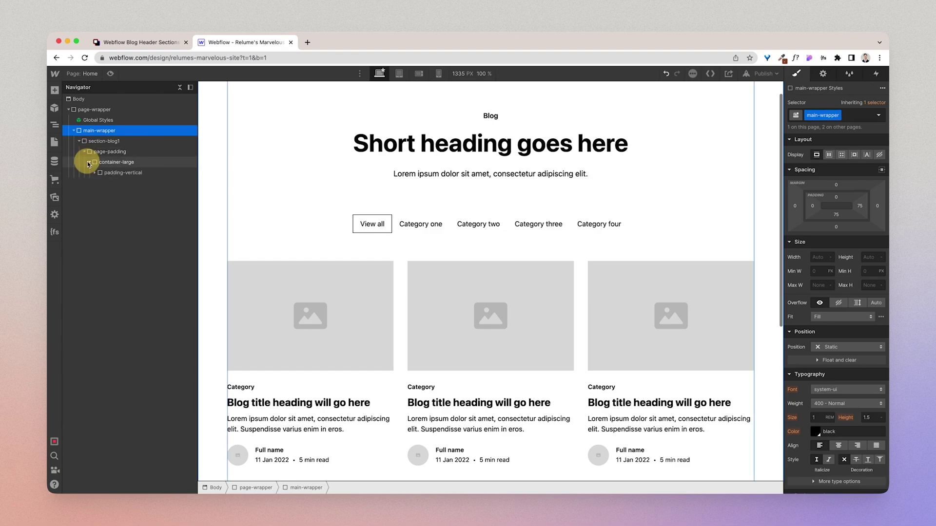
{"action": "left_click", "coordinate": [95, 173]}
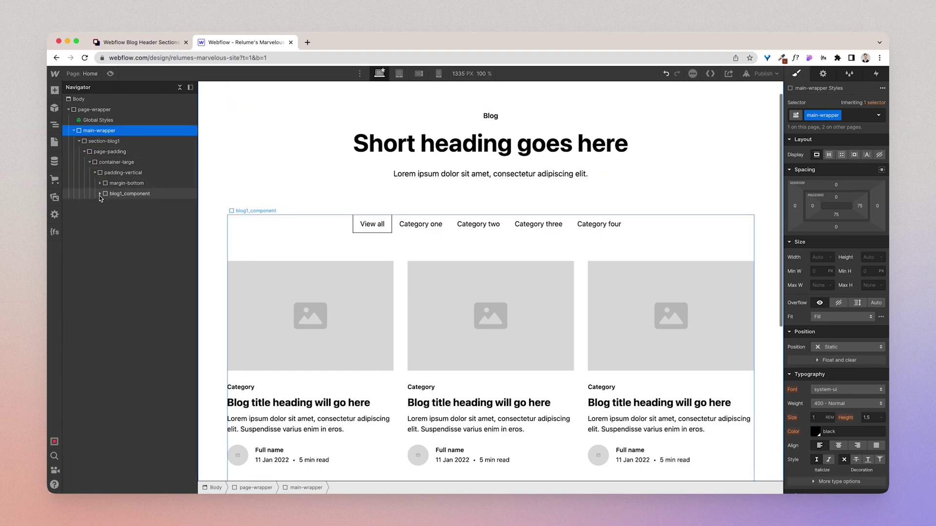
{"action": "left_click", "coordinate": [100, 193]}
{"action": "left_click", "coordinate": [119, 195]}
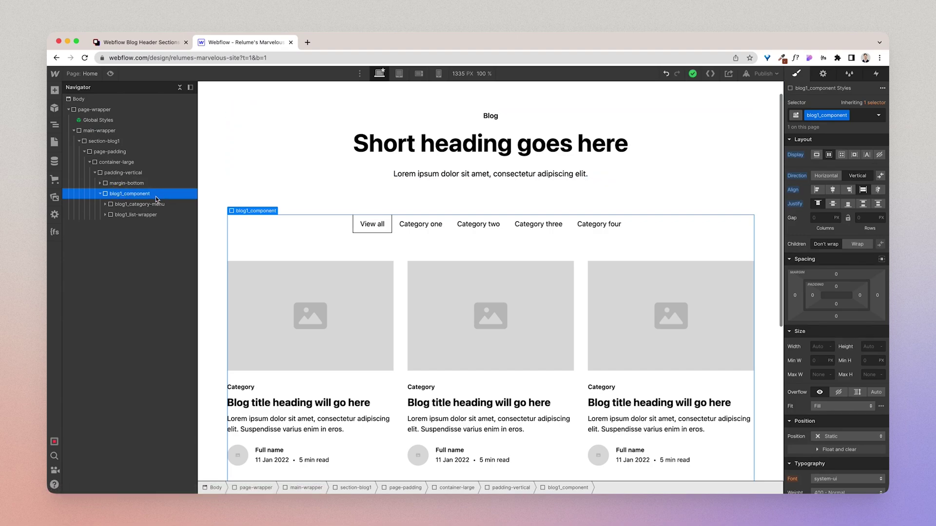
{"action": "key", "text": "super+e"}
Insert a Collection List into blog1_component via quick search 'coll' and compare it with blog1_list-wrapper
{"action": "type", "text": "coll"}
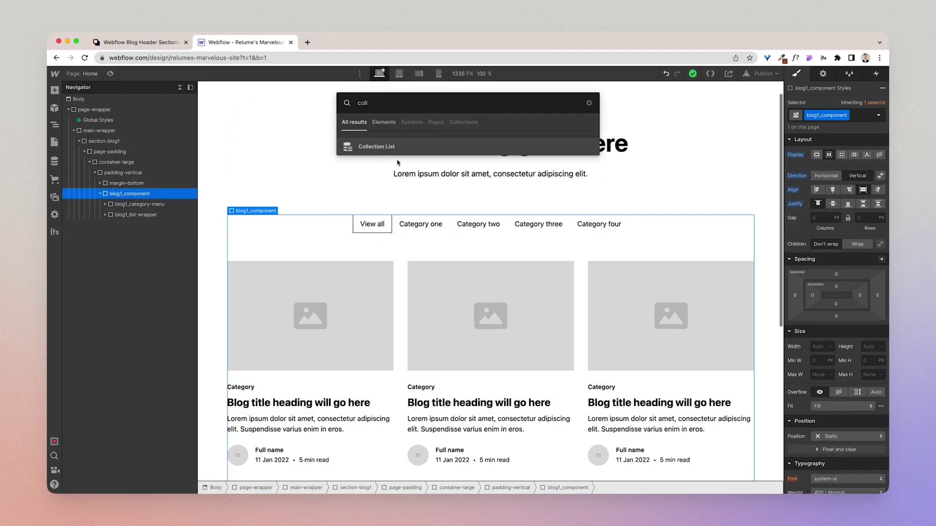
{"action": "left_click", "coordinate": [392, 148]}
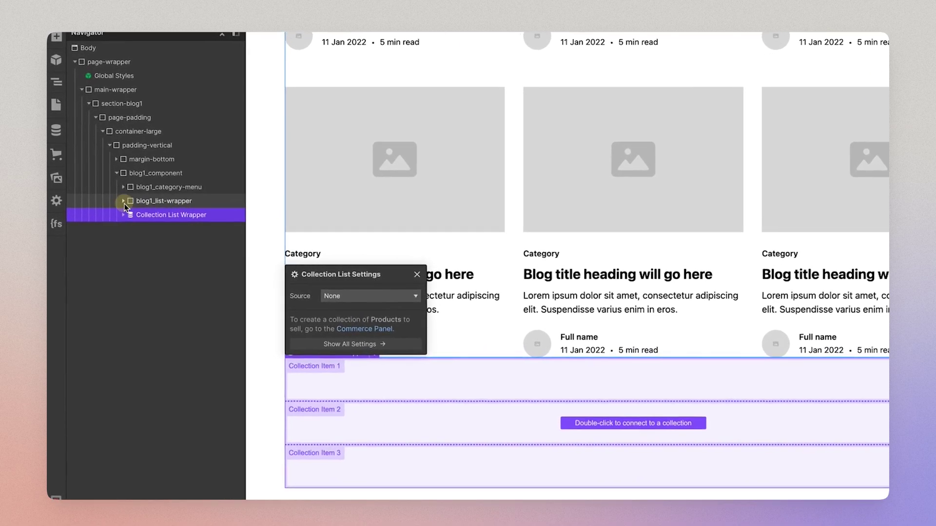
{"action": "left_click", "coordinate": [124, 201]}
{"action": "left_click", "coordinate": [130, 214]}
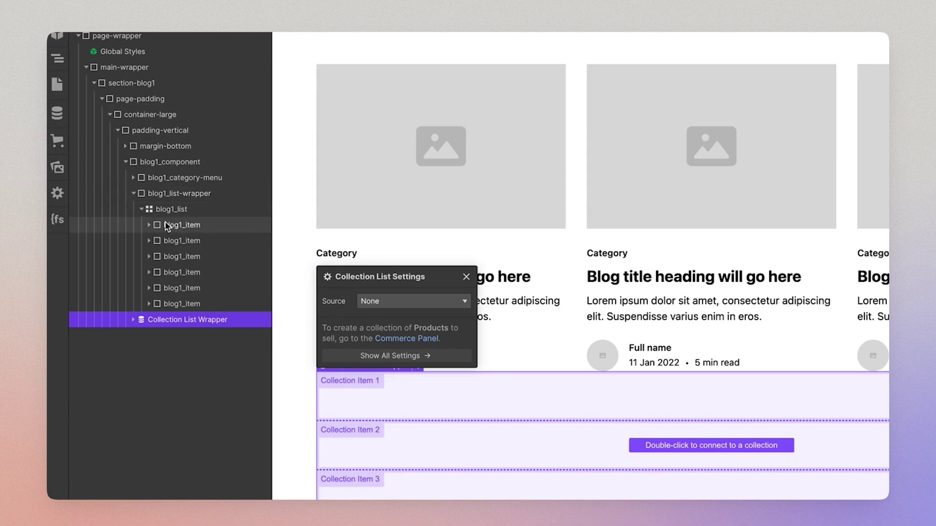
{"action": "left_click", "coordinate": [133, 320]}
{"action": "left_click", "coordinate": [141, 335]}
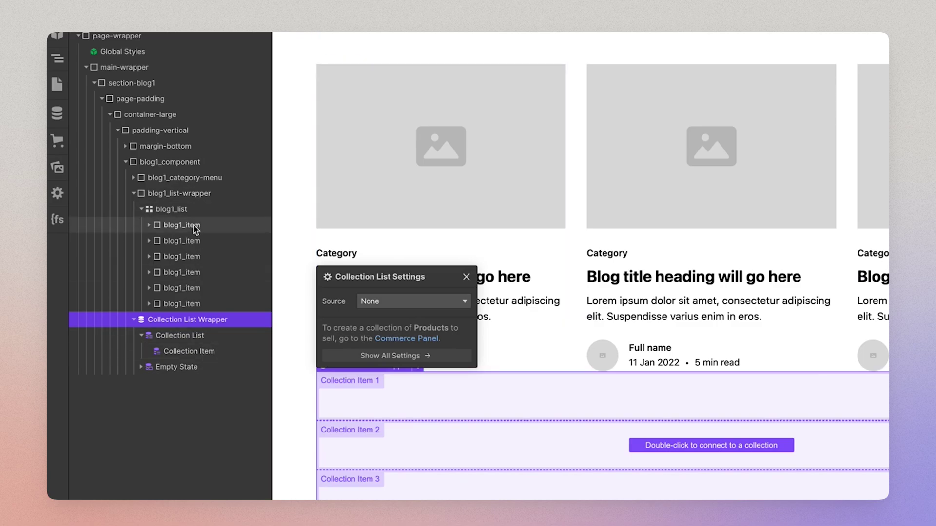
{"action": "left_click", "coordinate": [188, 193]}
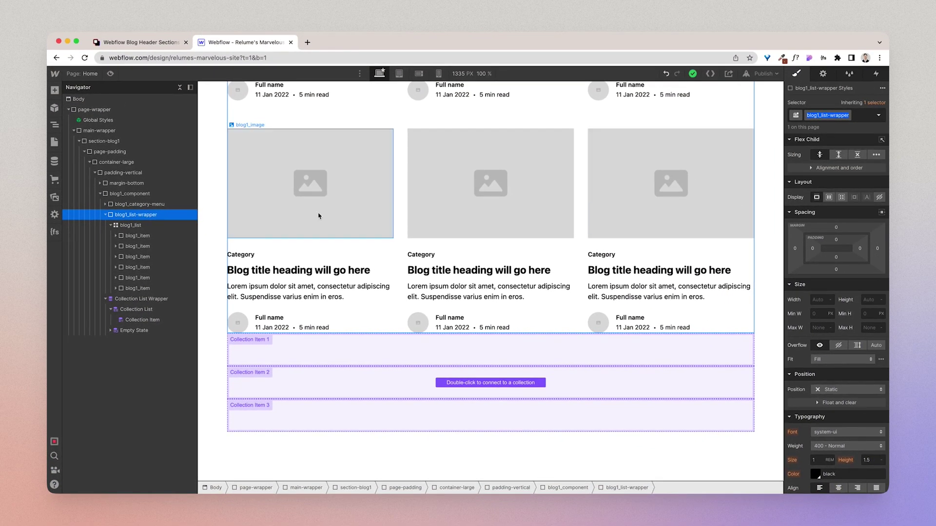
Give the new Collection List Wrapper the blog1_list-wrapper class
{"action": "left_click", "coordinate": [173, 304]}
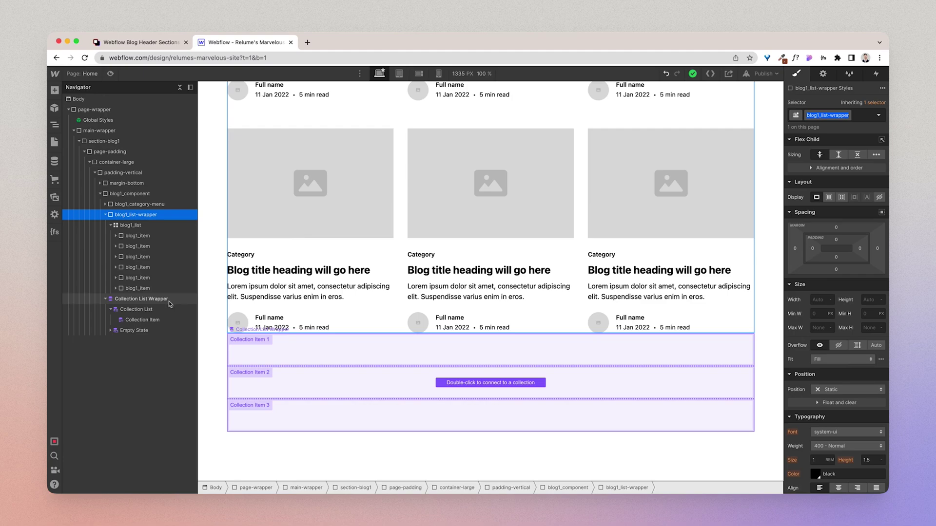
{"action": "key", "text": "super+Return"}
{"action": "type", "text": "blog1_list-wrapper"}
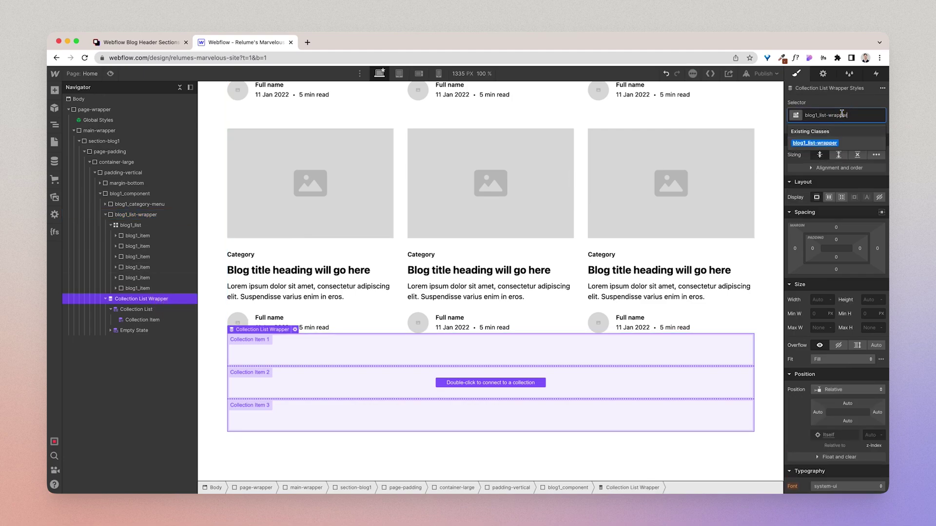
{"action": "key", "text": "Return"}
Give the Collection List the blog1_list class and lay it out as a grid
{"action": "left_click", "coordinate": [131, 225]}
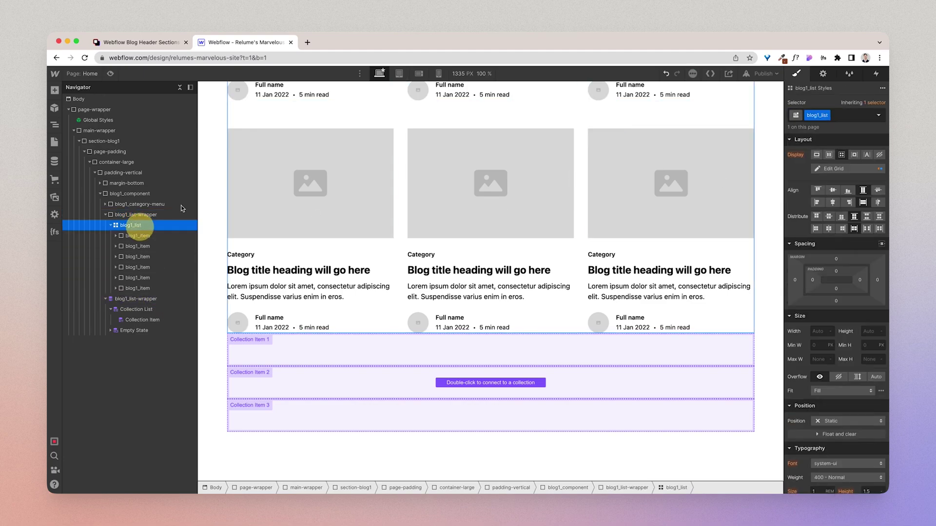
{"action": "left_click", "coordinate": [137, 309]}
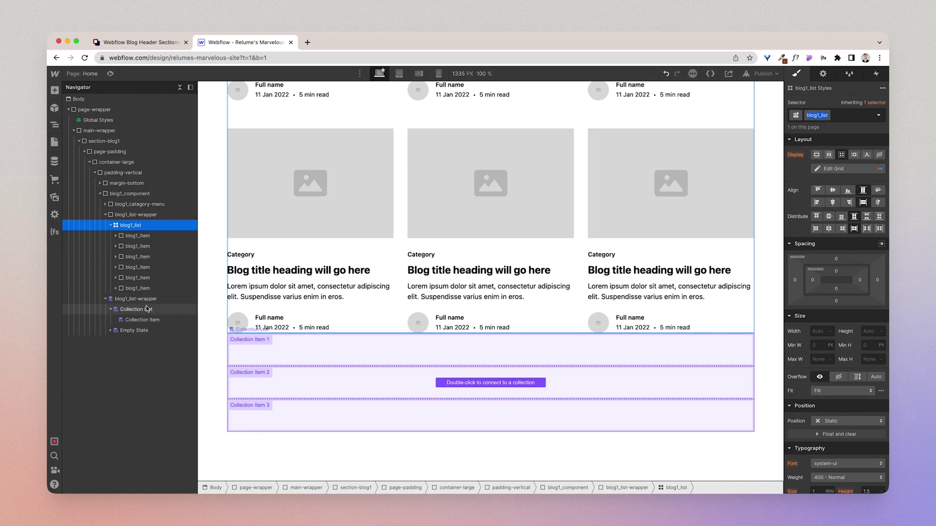
{"action": "left_click", "coordinate": [818, 116]}
{"action": "type", "text": "blog1_list"}
{"action": "key", "text": "Return"}
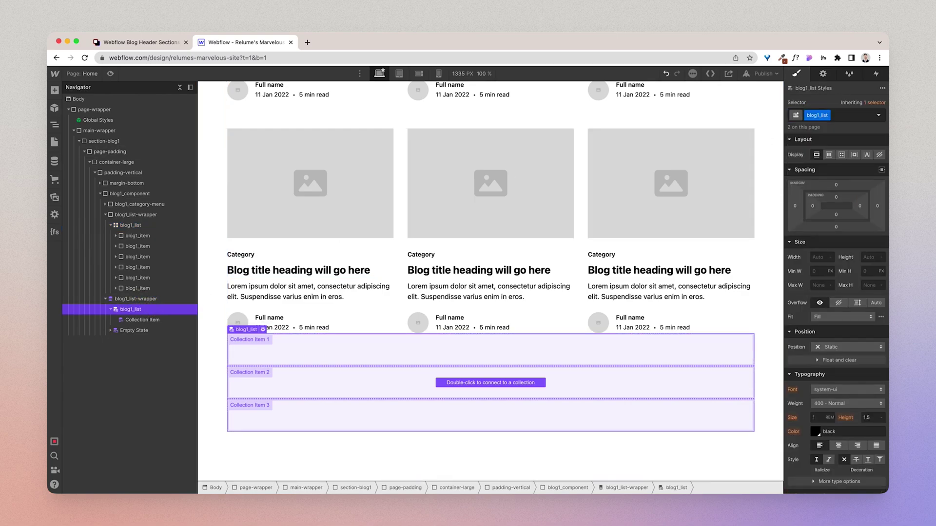
{"action": "left_click", "coordinate": [842, 155]}
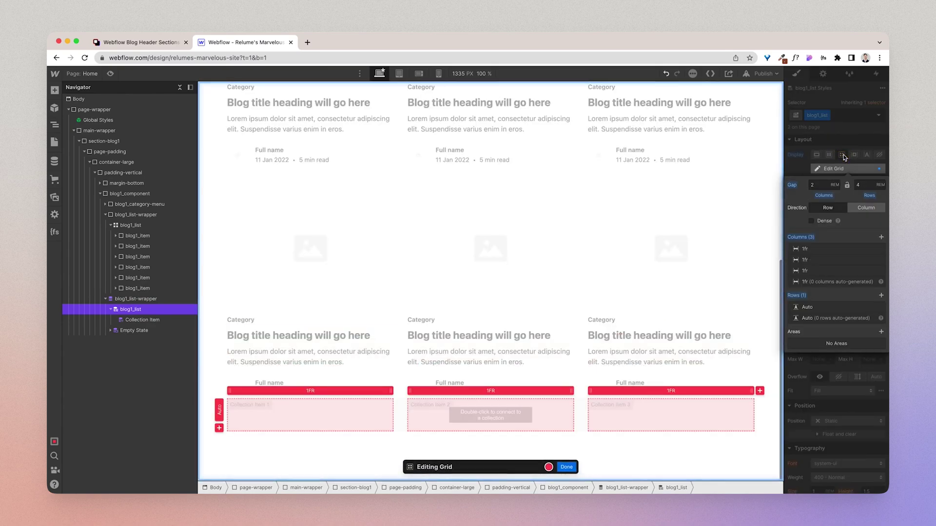
{"action": "left_click", "coordinate": [575, 468]}
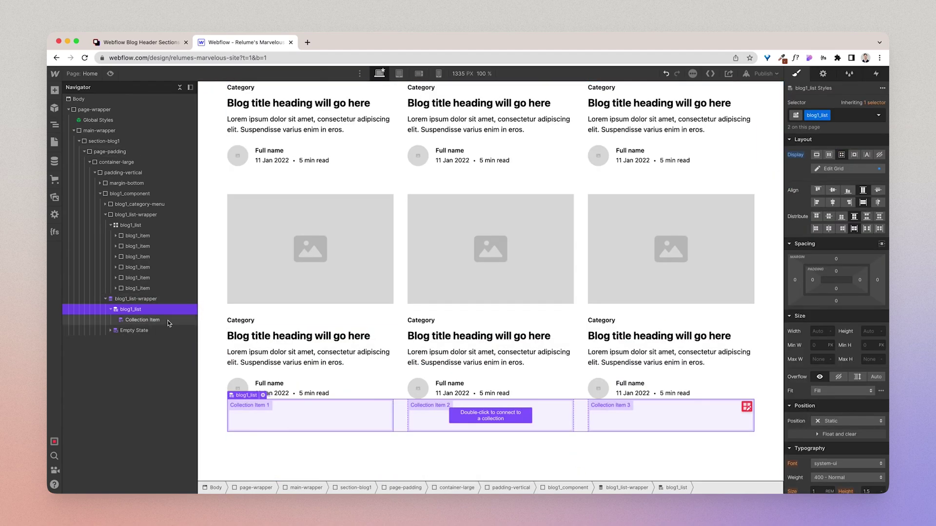
Apply the blog1_item class to the Collection Item and paste the copied card into it
{"action": "left_click", "coordinate": [138, 236]}
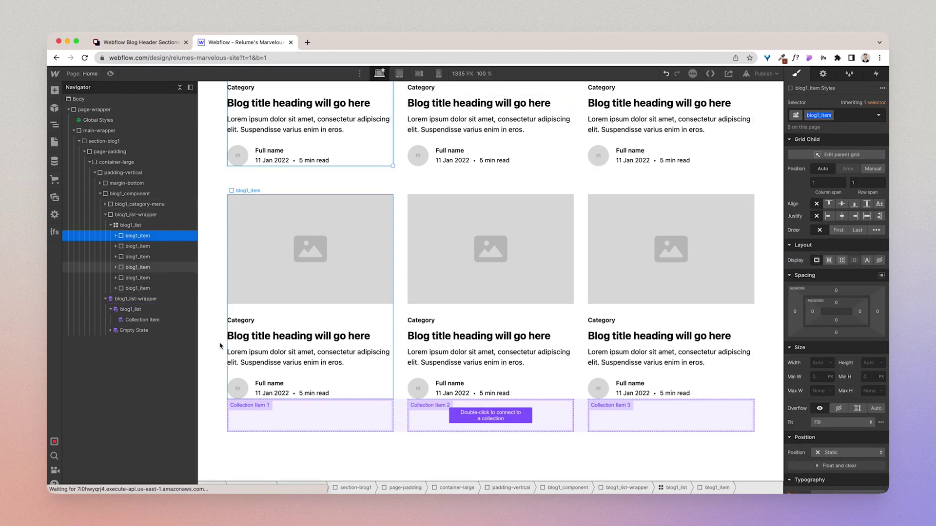
{"action": "left_click", "coordinate": [156, 324]}
{"action": "left_click", "coordinate": [816, 113]}
{"action": "key", "text": "super+v"}
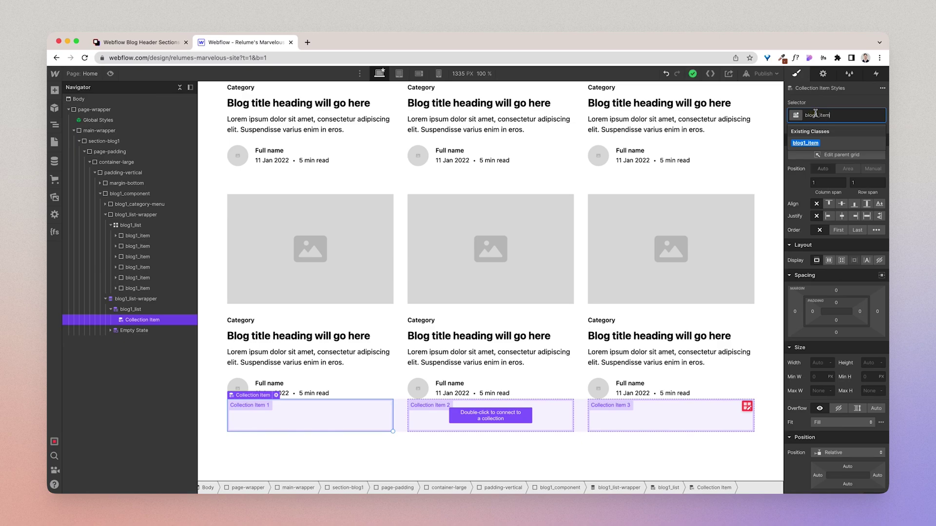
{"action": "key", "text": "Return"}
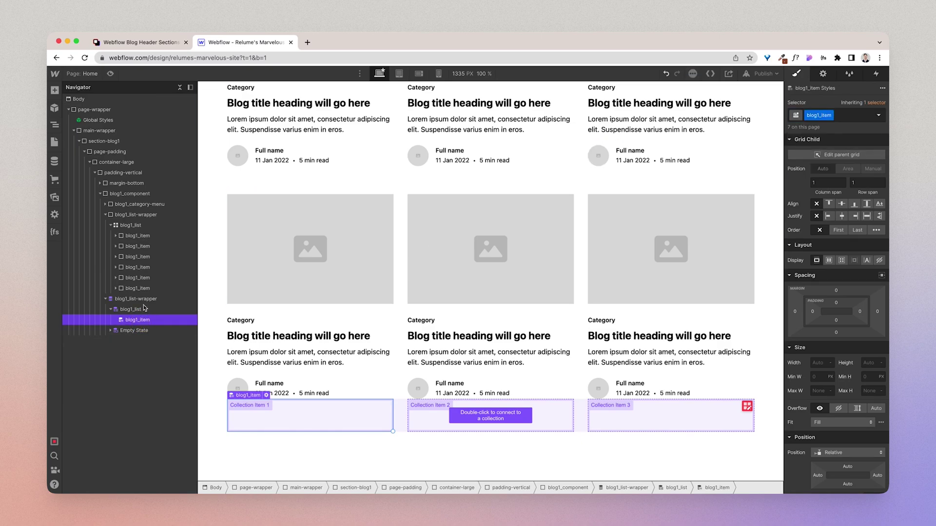
{"action": "left_click", "coordinate": [141, 321]}
{"action": "key", "text": "super+v"}
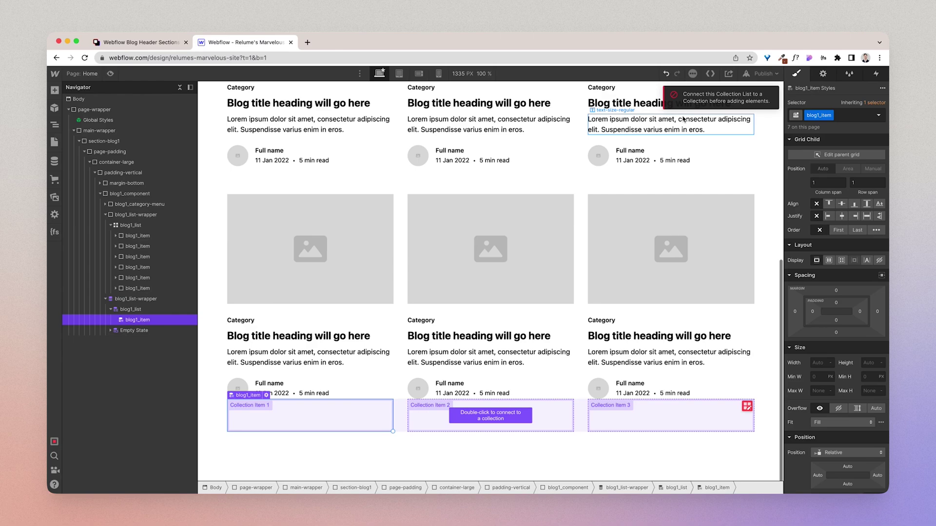
Connect the collection list to the Blog Posts collection
{"action": "left_click", "coordinate": [399, 412]}
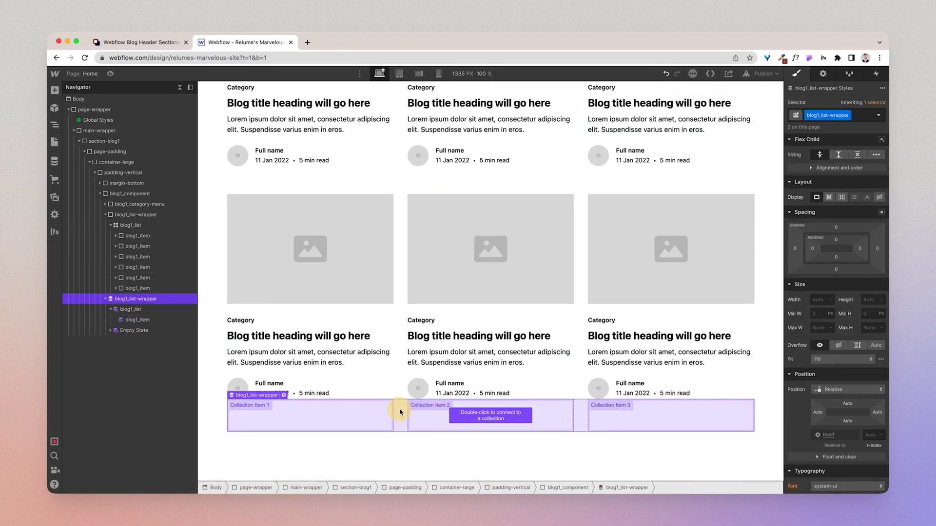
{"action": "left_click", "coordinate": [284, 395]}
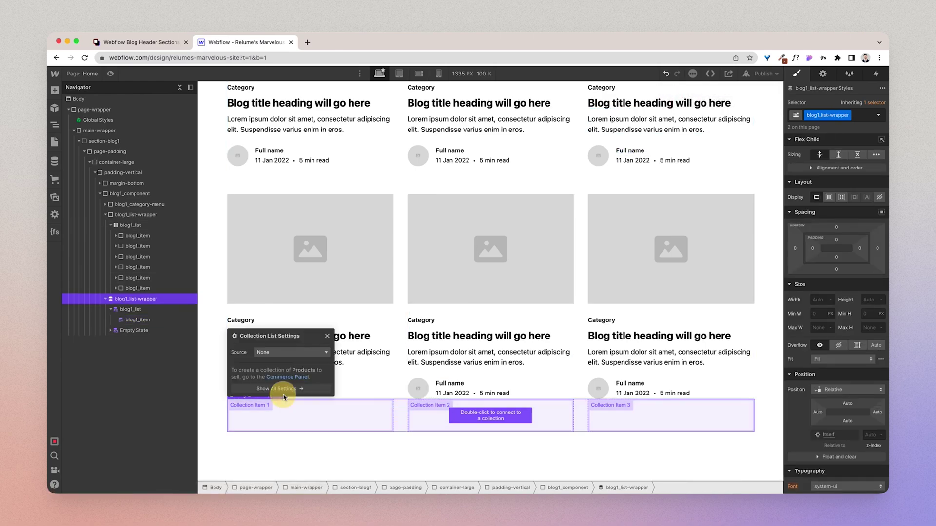
{"action": "left_click", "coordinate": [276, 353]}
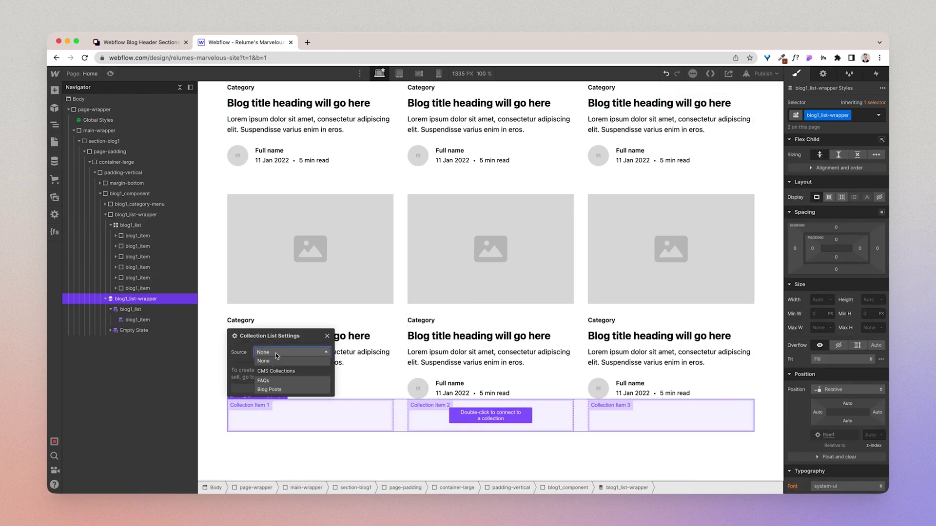
{"action": "left_click", "coordinate": [275, 389]}
Paste the blog card into the first collection item and select the static card list wrapper
{"action": "left_click", "coordinate": [327, 258]}
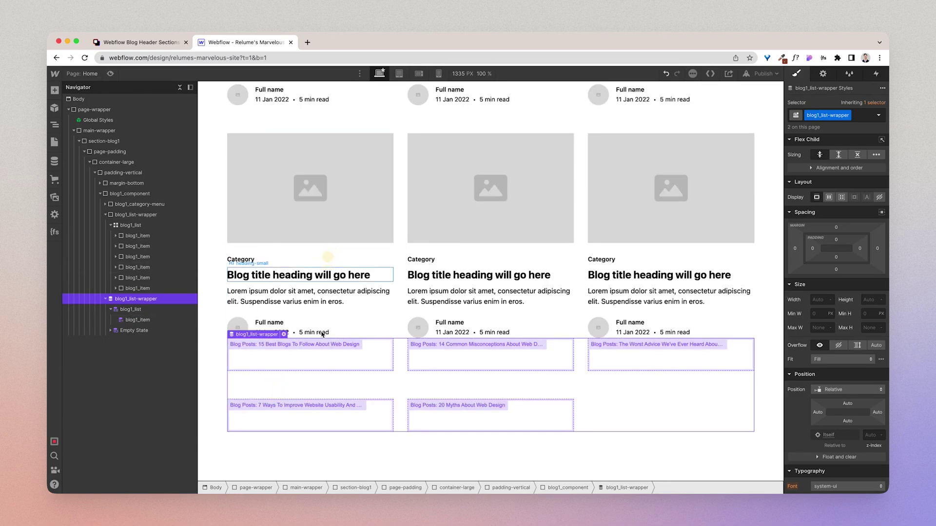
{"action": "left_click", "coordinate": [317, 349]}
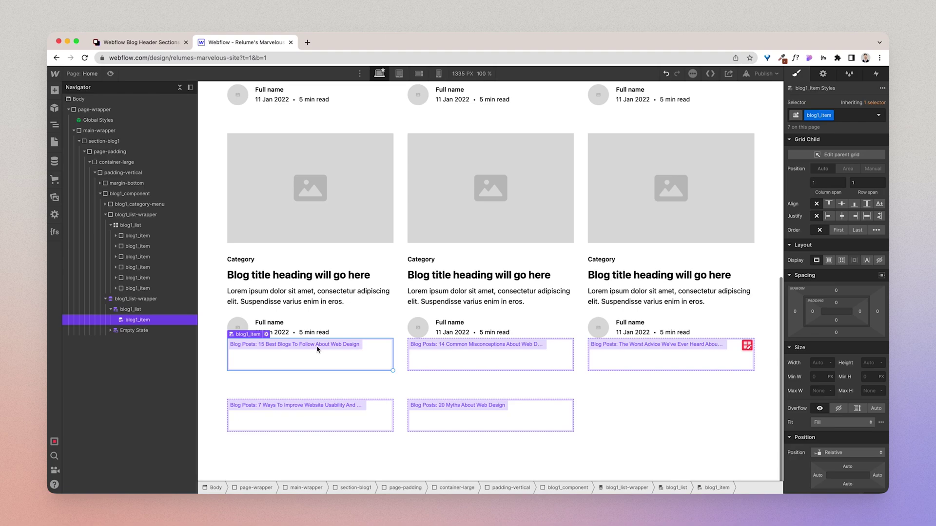
{"action": "key", "text": "super+v"}
{"action": "scroll", "coordinate": [317, 348], "scroll_direction": "down", "scroll_amount": 3}
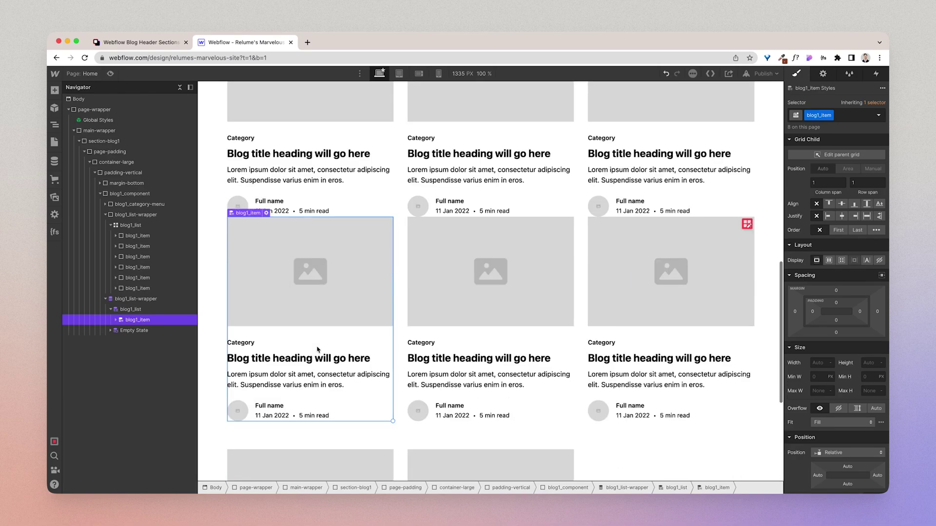
{"action": "left_click", "coordinate": [141, 215]}
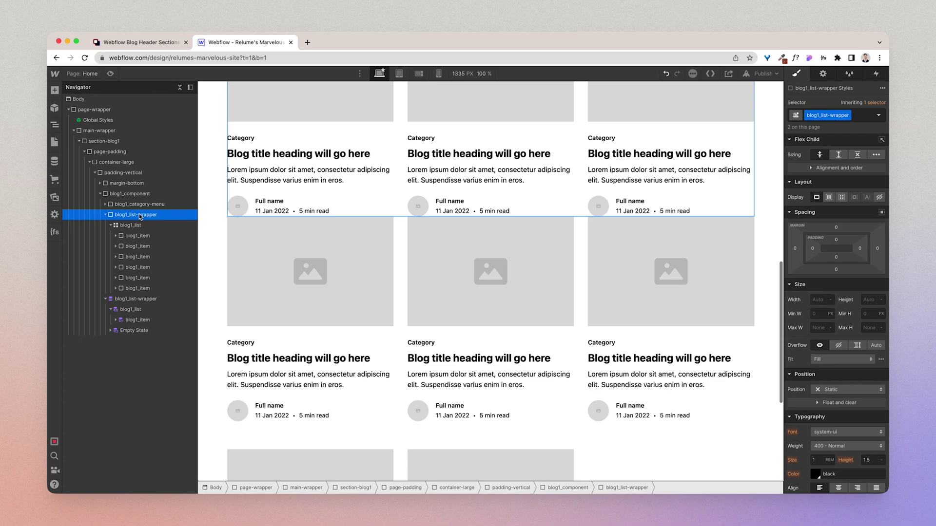
Delete the static card list and bind the card image to the Blog Posts Thumbnail Image
{"action": "key", "text": "Delete"}
{"action": "scroll", "coordinate": [415, 229], "scroll_direction": "up", "scroll_amount": 4}
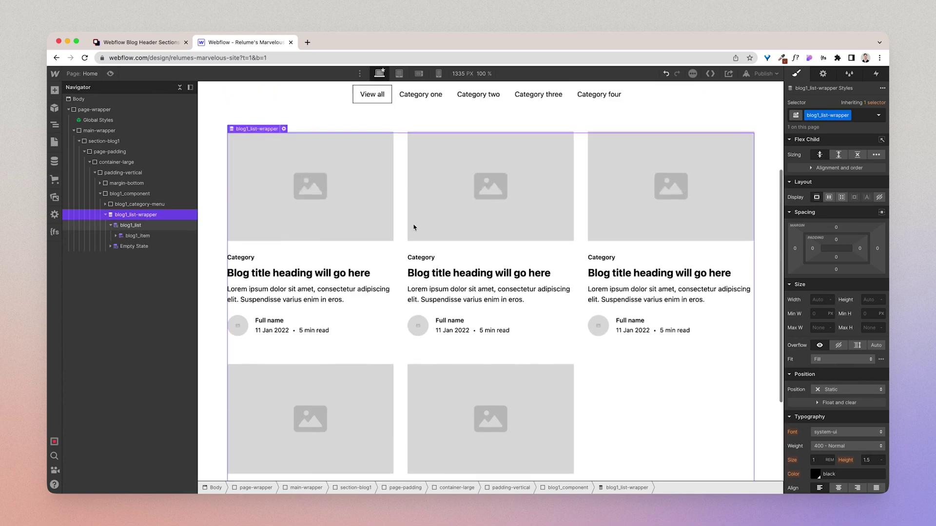
{"action": "left_click", "coordinate": [322, 240]}
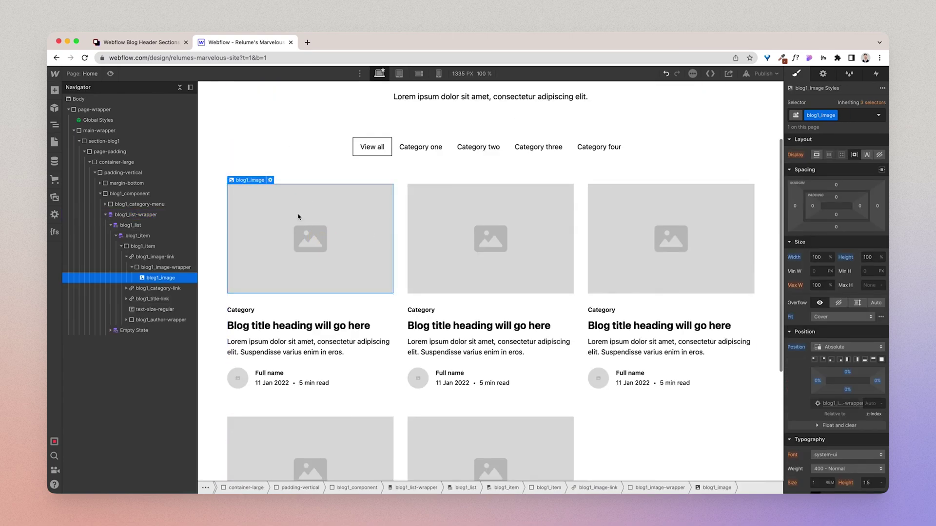
{"action": "left_click", "coordinate": [270, 180]}
{"action": "left_click", "coordinate": [238, 339]}
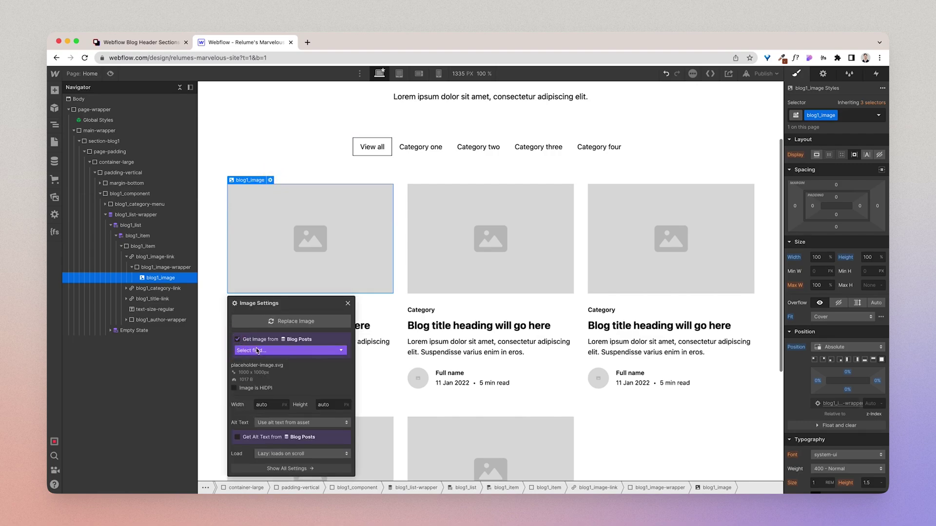
{"action": "left_click", "coordinate": [259, 350]}
{"action": "left_click", "coordinate": [262, 377]}
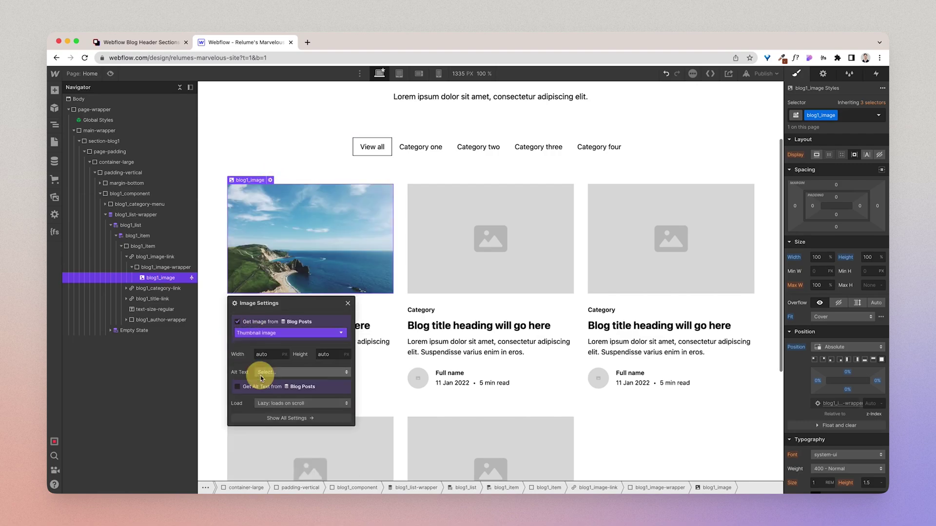
{"action": "left_click", "coordinate": [348, 304]}
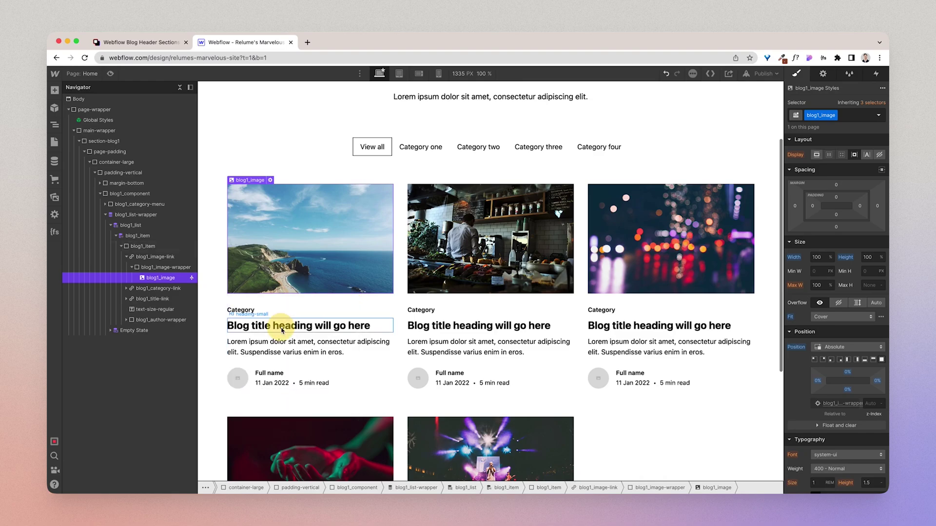
Bind the card heading text to the Blog Posts Name field
{"action": "left_click", "coordinate": [277, 325]}
{"action": "left_click", "coordinate": [275, 314]}
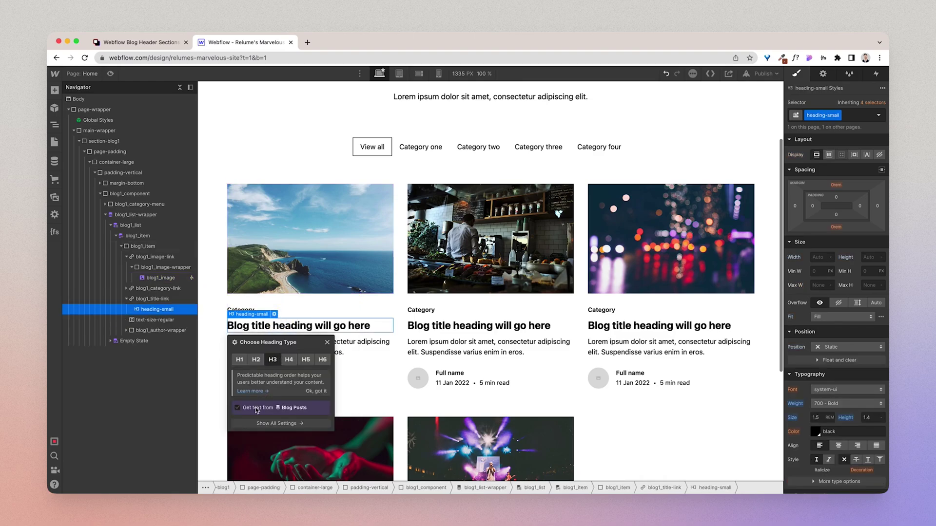
{"action": "left_click", "coordinate": [237, 408]}
{"action": "left_click", "coordinate": [261, 419]}
{"action": "left_click", "coordinate": [247, 436]}
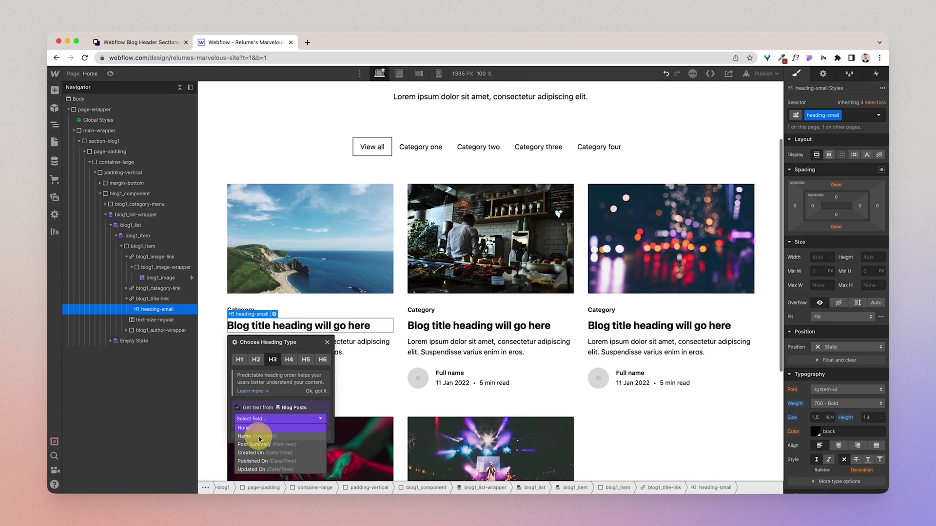
{"action": "left_click", "coordinate": [396, 307]}
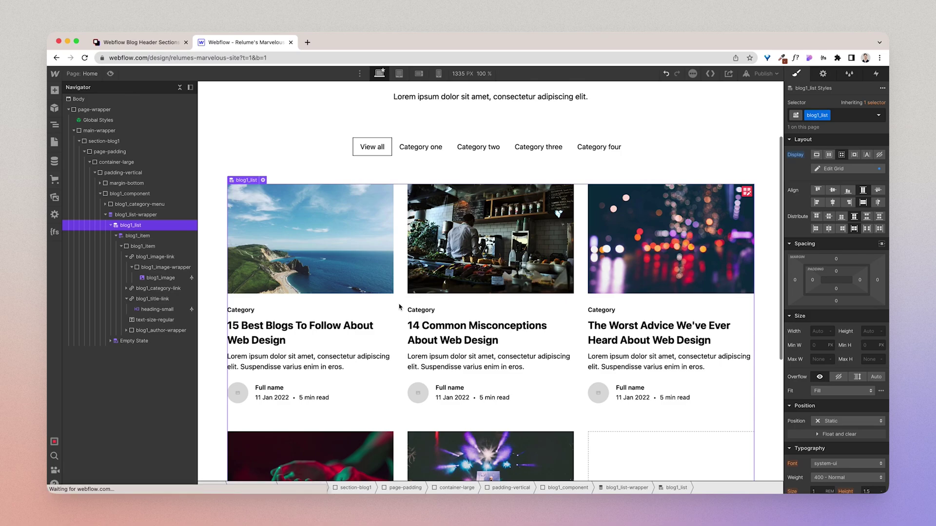
{"action": "scroll", "coordinate": [398, 307], "scroll_direction": "up", "scroll_amount": 3}
{"action": "scroll", "coordinate": [399, 307], "scroll_direction": "down", "scroll_amount": 3}
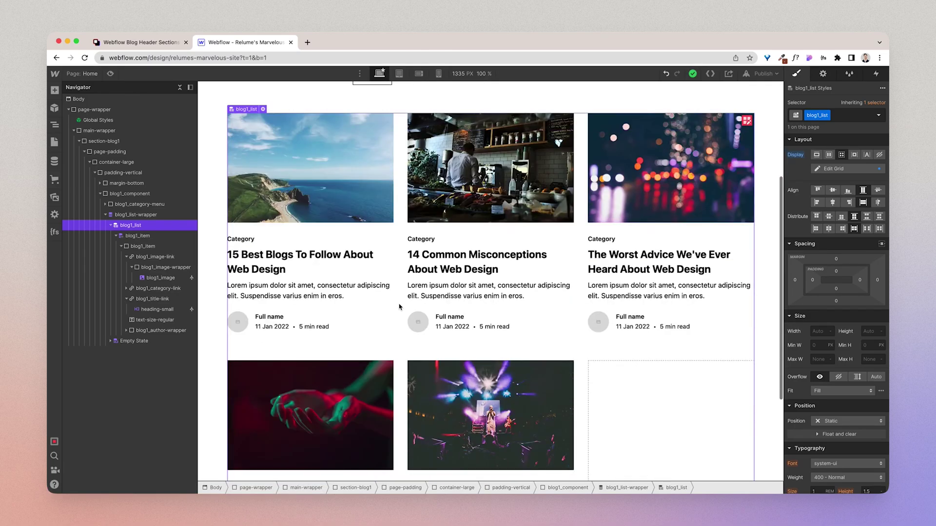
{"action": "scroll", "coordinate": [399, 307], "scroll_direction": "up", "scroll_amount": 4}
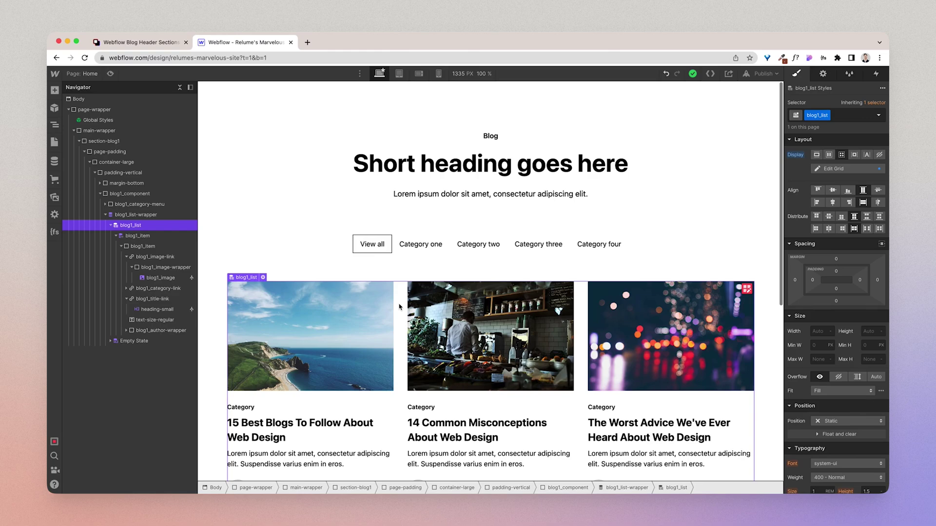
Back in Relume Library, browse to FAQ Sections and copy the FAQ 1 component
{"action": "left_click", "coordinate": [146, 43]}
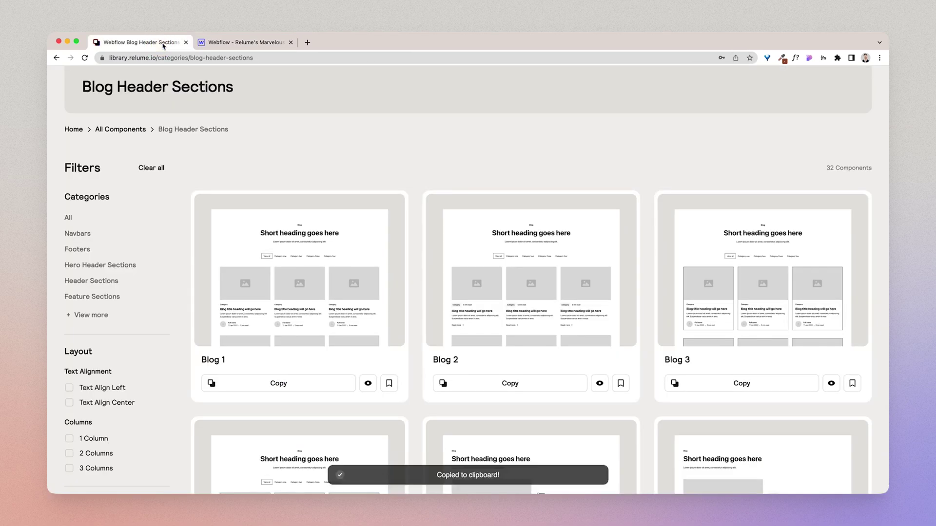
{"action": "scroll", "coordinate": [287, 168], "scroll_direction": "up", "scroll_amount": 2}
{"action": "left_click", "coordinate": [191, 86]}
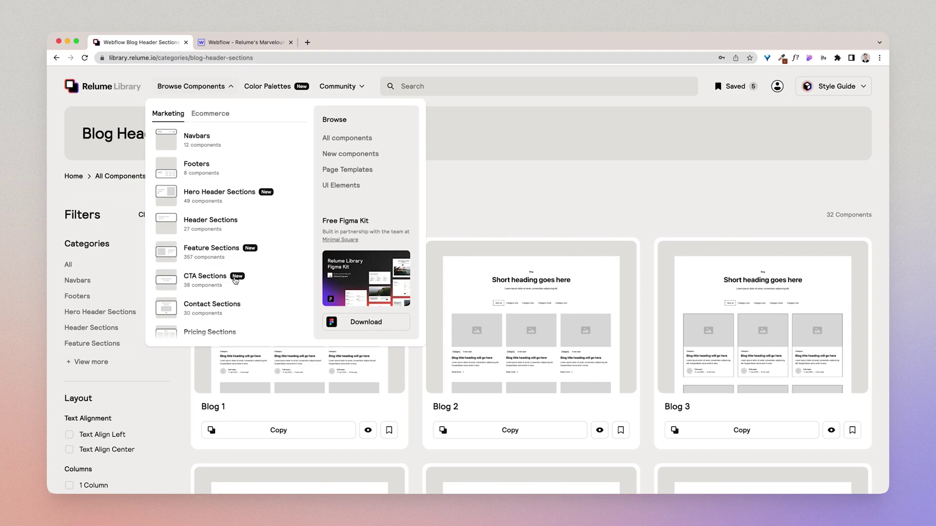
{"action": "scroll", "coordinate": [229, 243], "scroll_direction": "down", "scroll_amount": 4}
{"action": "left_click", "coordinate": [222, 211]}
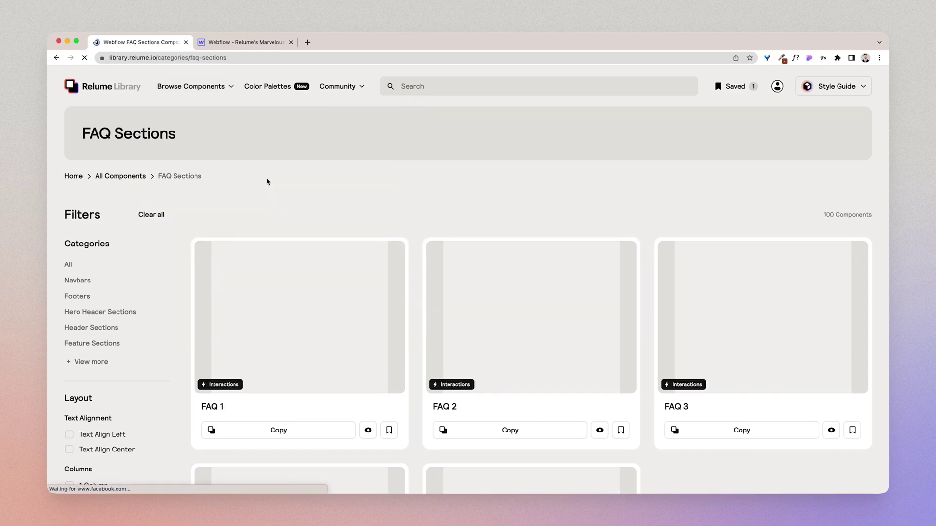
{"action": "left_click", "coordinate": [277, 432]}
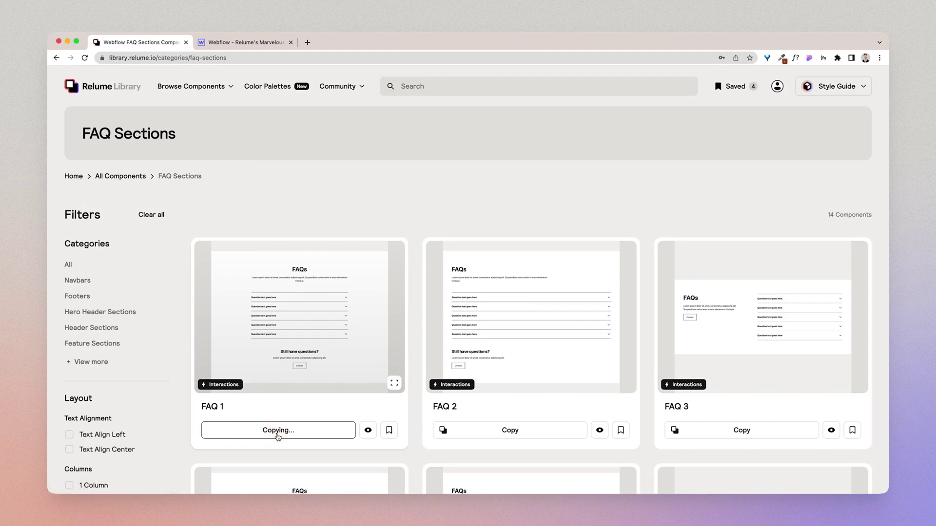
Paste the FAQ 1 section below the blog in main-wrapper and select faq1_component
{"action": "left_click", "coordinate": [245, 43]}
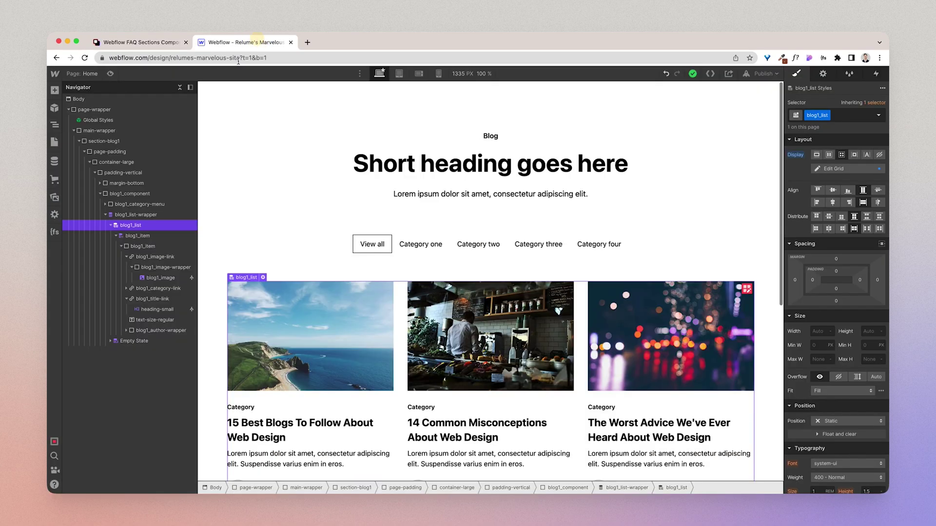
{"action": "left_click", "coordinate": [79, 141]}
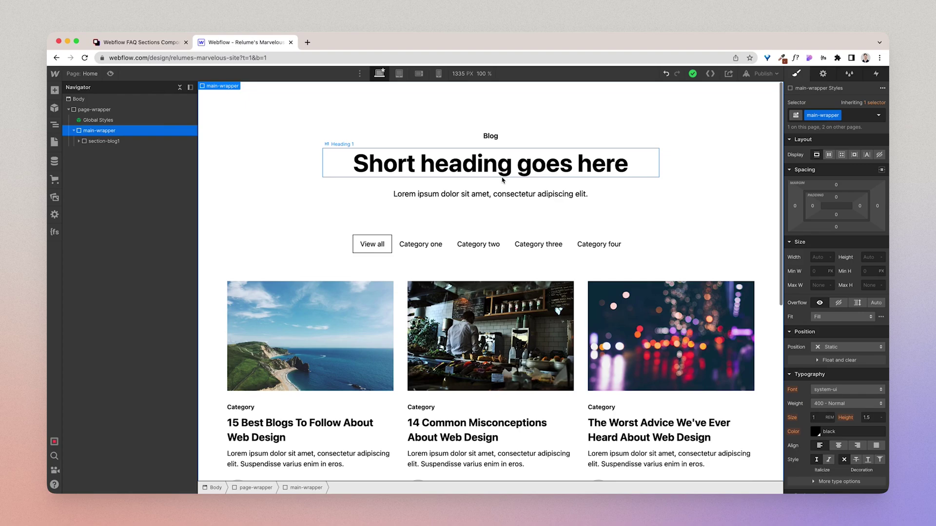
{"action": "key", "text": "super+v"}
{"action": "scroll", "coordinate": [613, 190], "scroll_direction": "down", "scroll_amount": 5}
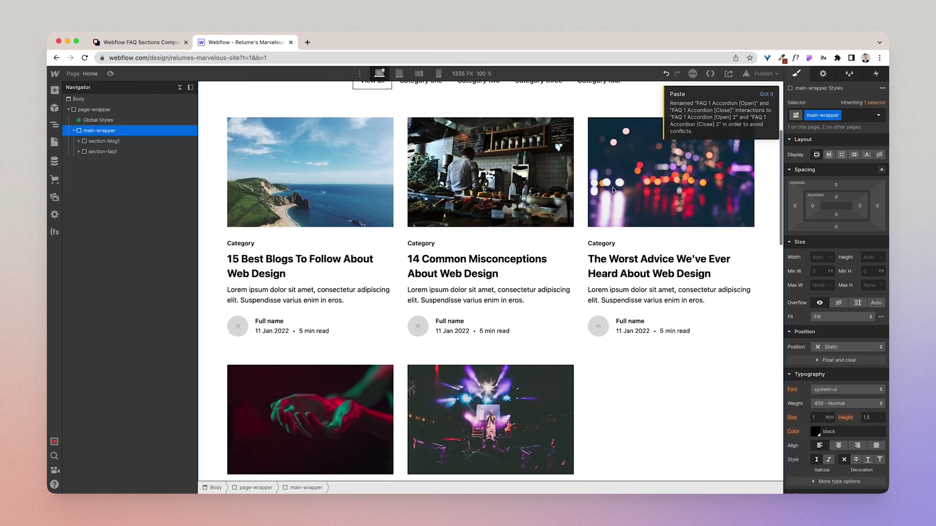
{"action": "scroll", "coordinate": [613, 190], "scroll_direction": "down", "scroll_amount": 7}
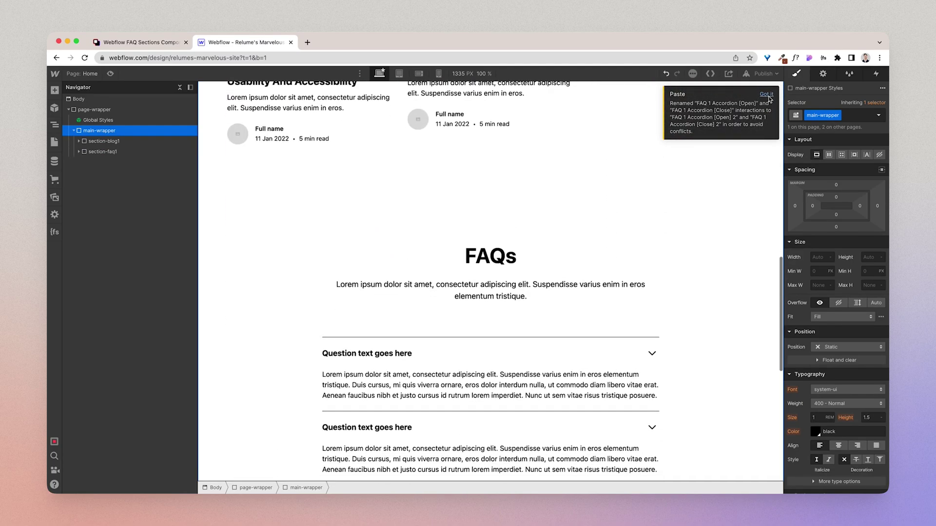
{"action": "scroll", "coordinate": [694, 196], "scroll_direction": "down", "scroll_amount": 3}
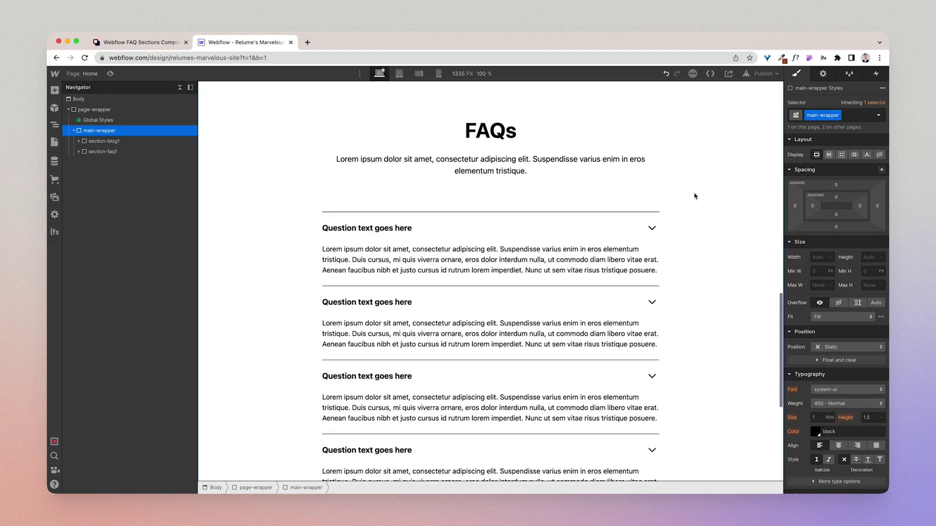
{"action": "left_click", "coordinate": [538, 226]}
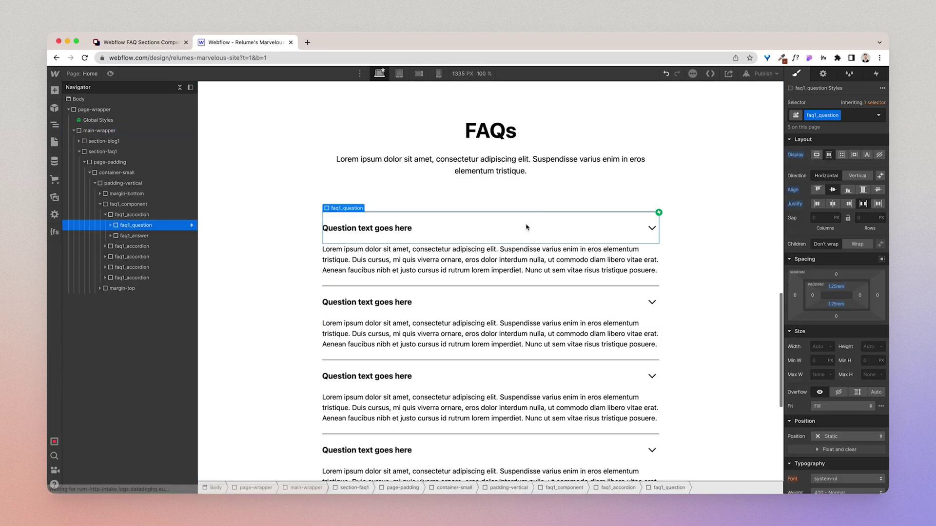
{"action": "left_click", "coordinate": [106, 216]}
{"action": "left_click", "coordinate": [127, 205]}
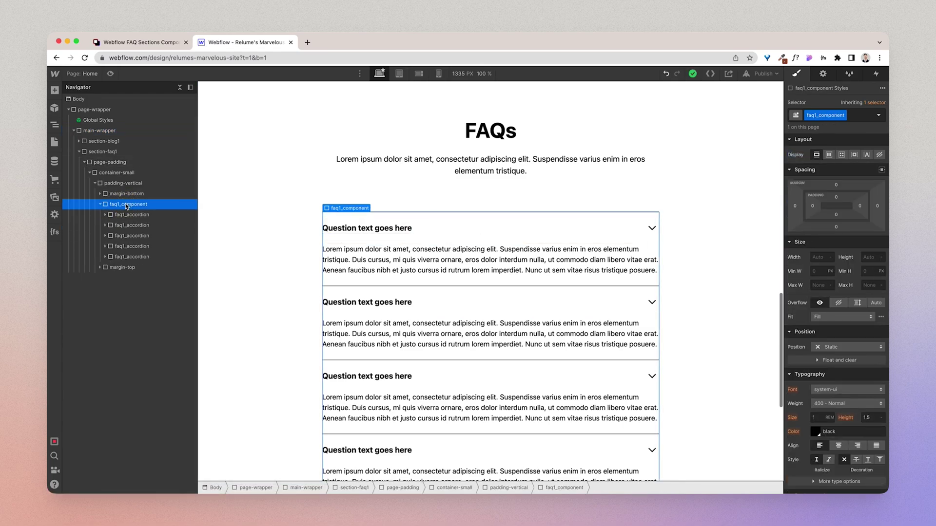
Insert a Collection List into the FAQ component and connect it to the FAQs collection
{"action": "key", "text": "super+e"}
{"action": "type", "text": "coll"}
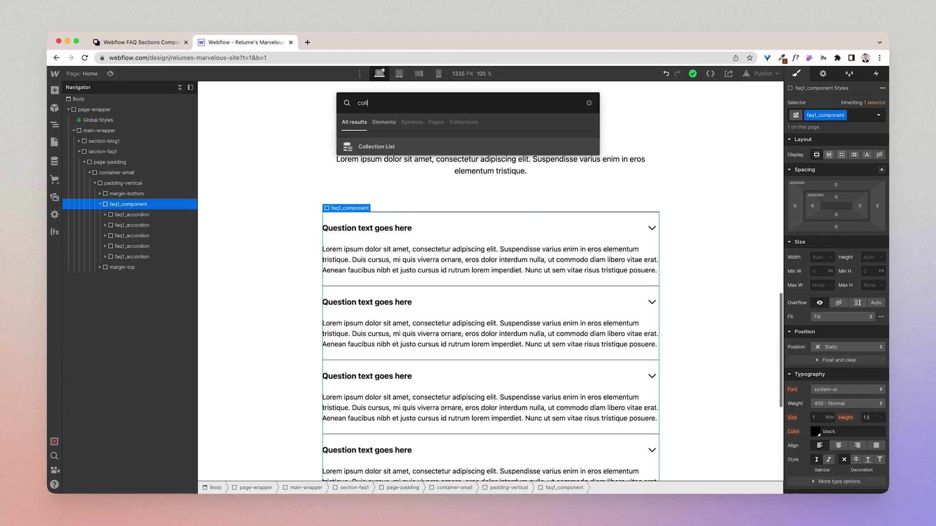
{"action": "left_click", "coordinate": [371, 147]}
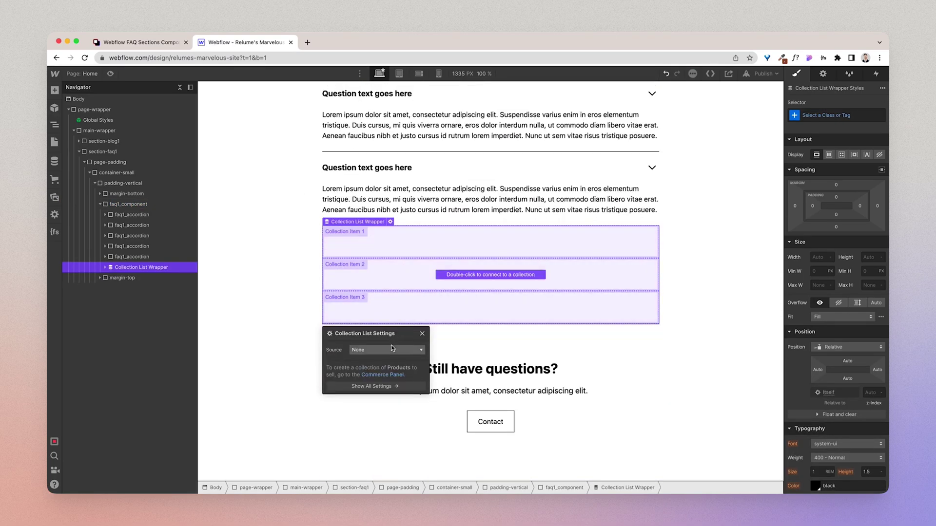
{"action": "left_click", "coordinate": [391, 350]}
{"action": "left_click", "coordinate": [378, 385]}
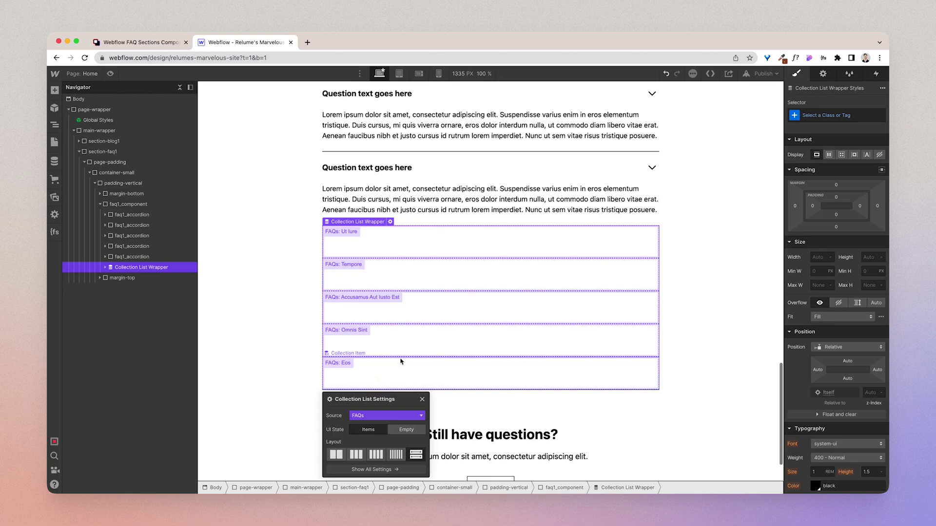
{"action": "left_click", "coordinate": [422, 399]}
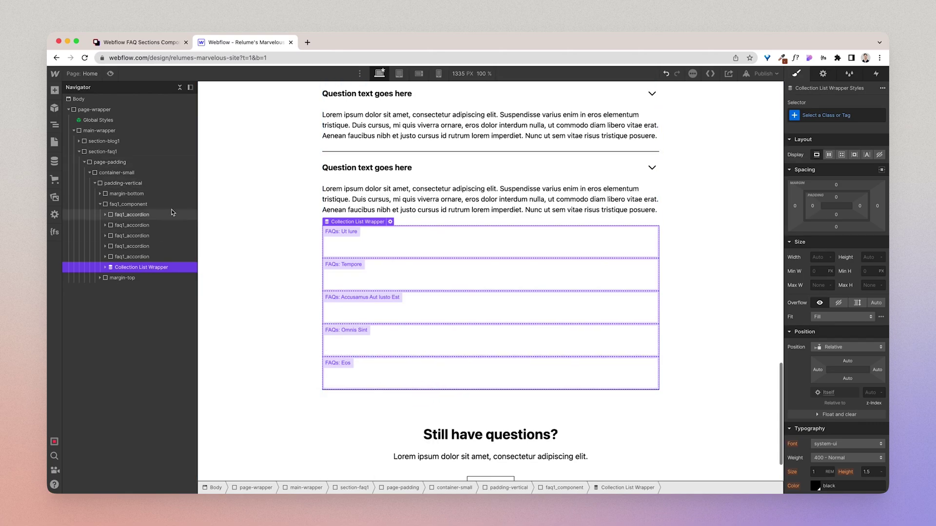
Delete the leftover static faq1_accordion rows, keeping the Collection List Wrapper
{"action": "left_click", "coordinate": [137, 215]}
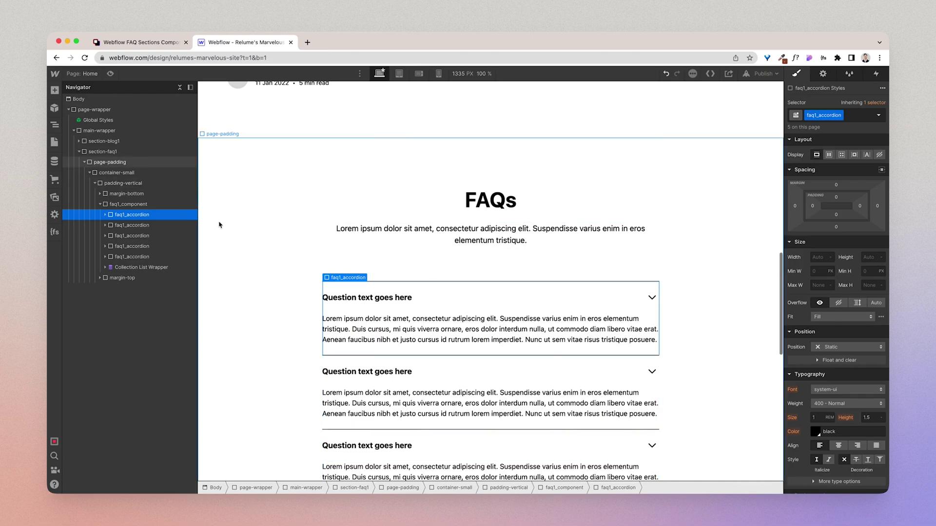
{"action": "left_click", "coordinate": [105, 267]}
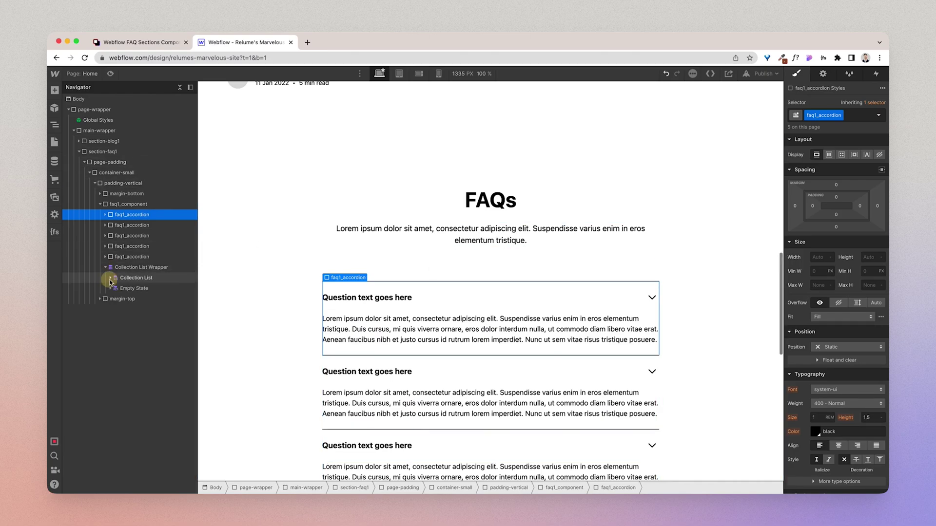
{"action": "left_click", "coordinate": [110, 278]}
{"action": "left_click", "coordinate": [141, 289]}
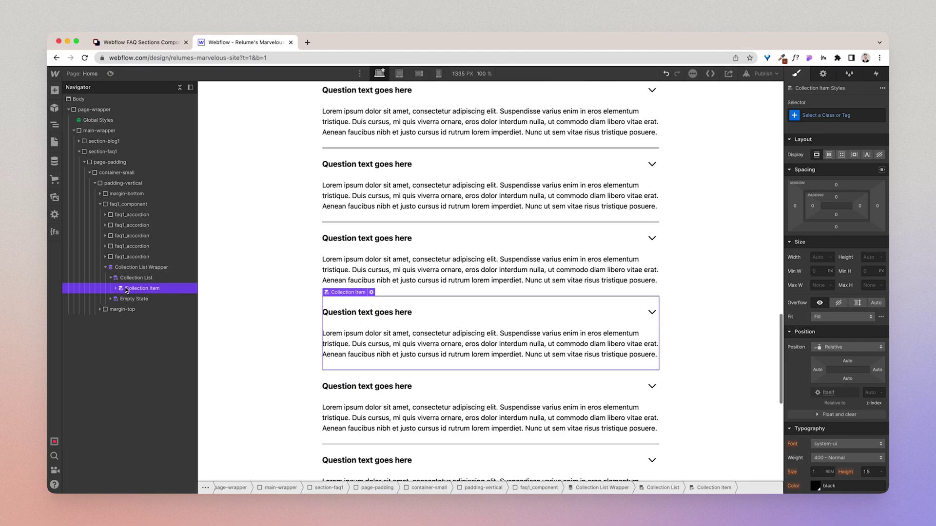
{"action": "left_click", "coordinate": [135, 215]}
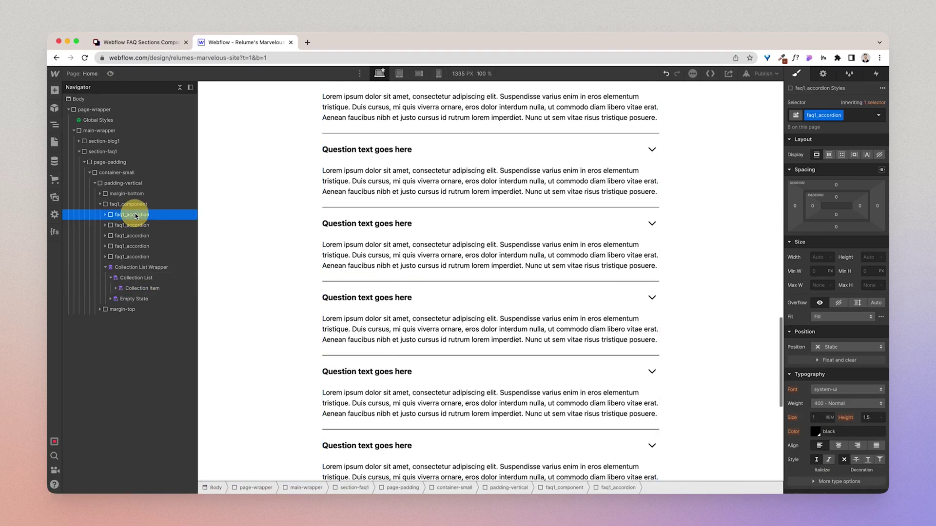
{"action": "key", "text": "Delete"}
{"action": "key", "text": "Delete"}
{"action": "key", "text": "Delete"}
{"action": "key", "text": "Delete"}
{"action": "key", "text": "Delete"}
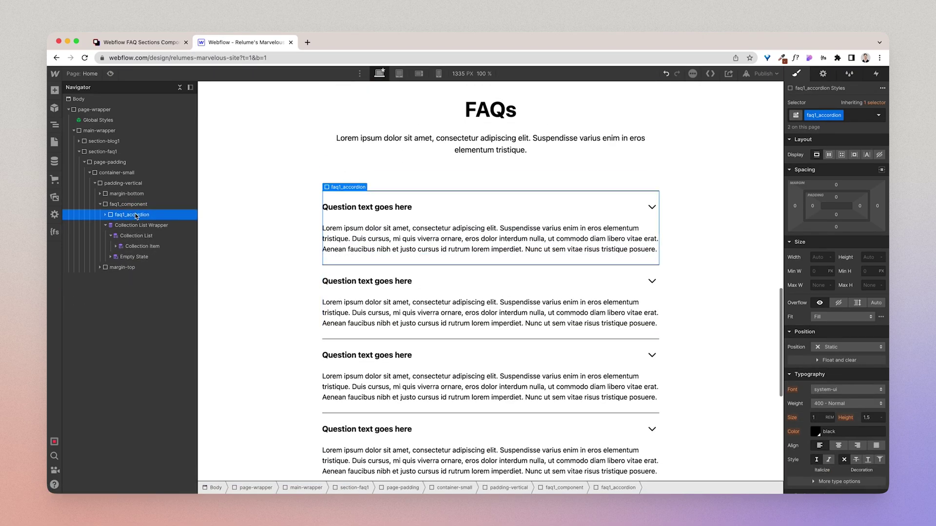
Bind the FAQ question heading text to the FAQs Question field
{"action": "left_click", "coordinate": [405, 208]}
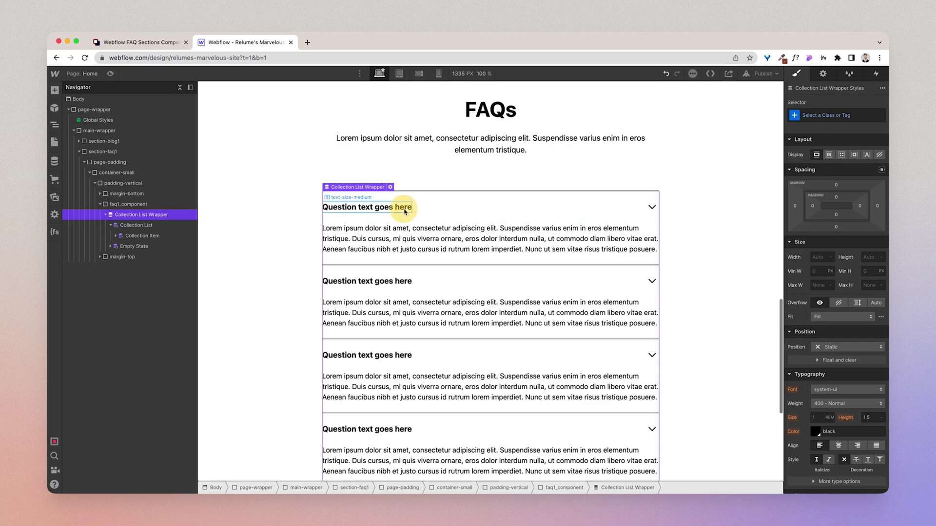
{"action": "left_click", "coordinate": [377, 197]}
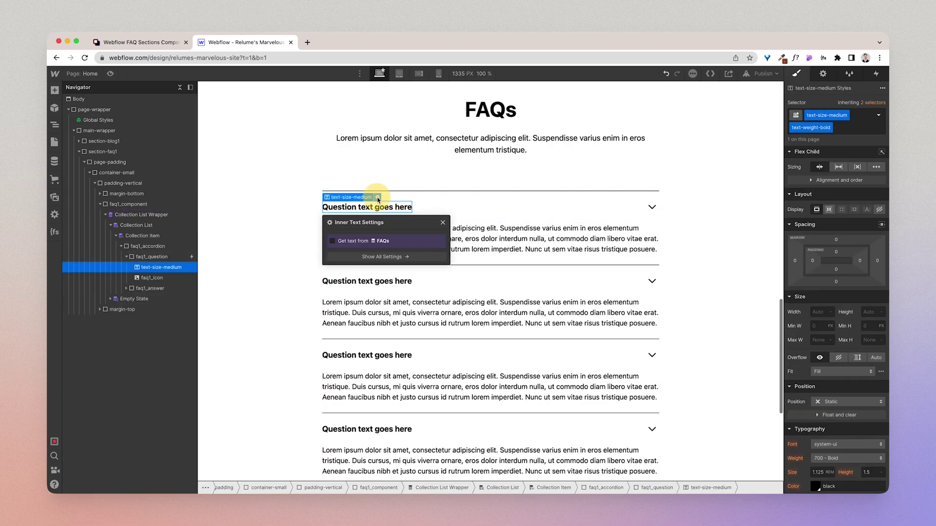
{"action": "left_click", "coordinate": [338, 240]}
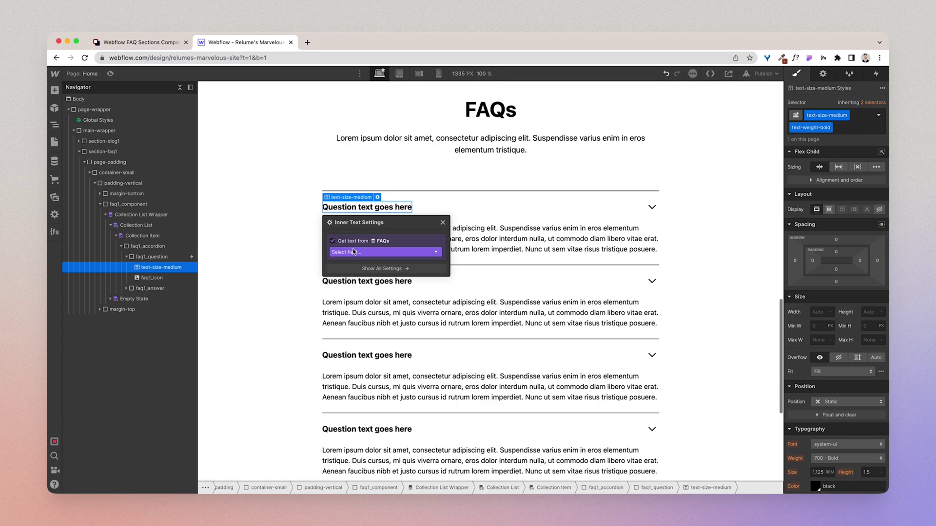
{"action": "left_click", "coordinate": [353, 252]}
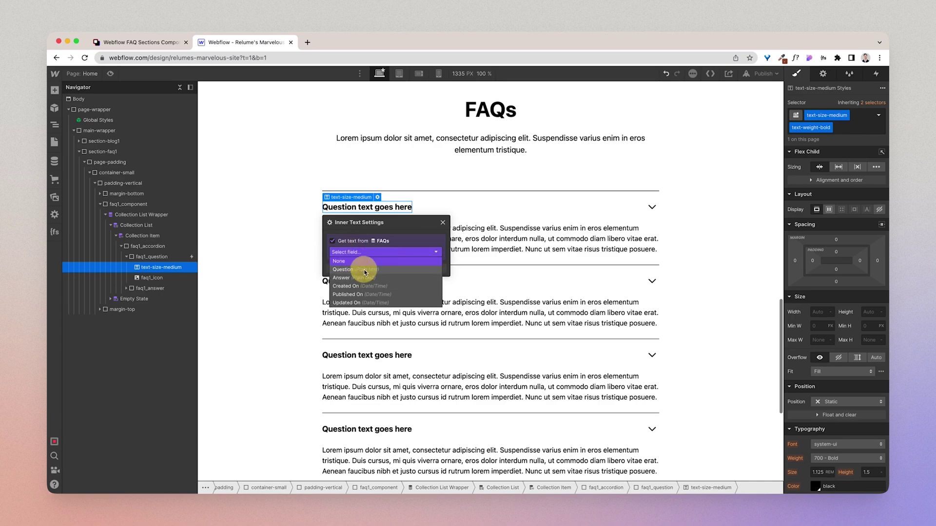
{"action": "left_click", "coordinate": [361, 270]}
Bind the answer paragraph to the FAQs Answer field and check the items show distinct content
{"action": "left_click", "coordinate": [359, 234]}
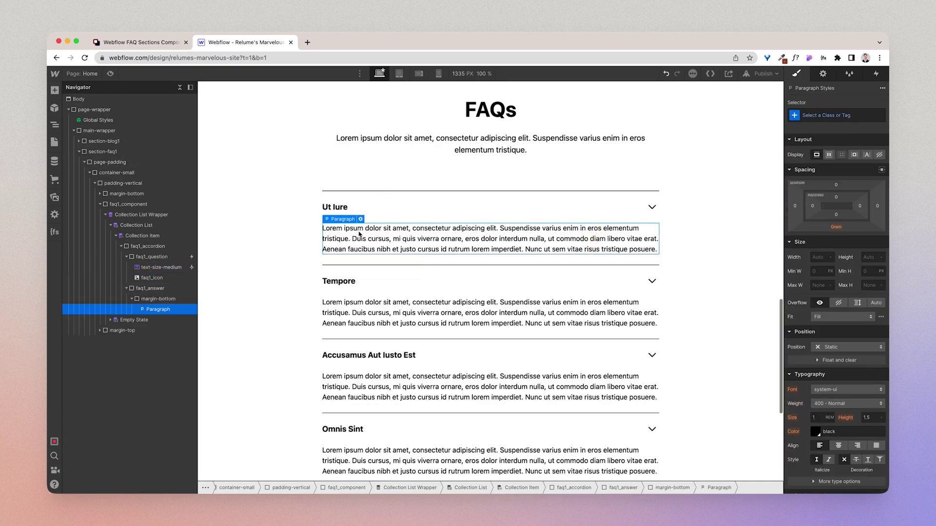
{"action": "left_click", "coordinate": [360, 219]}
{"action": "left_click", "coordinate": [347, 283]}
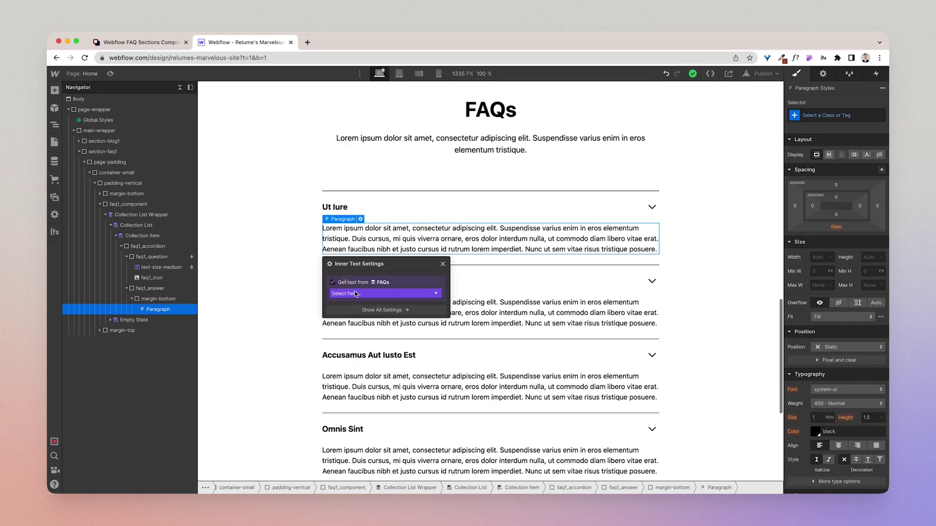
{"action": "left_click", "coordinate": [357, 293]}
{"action": "left_click", "coordinate": [363, 320]}
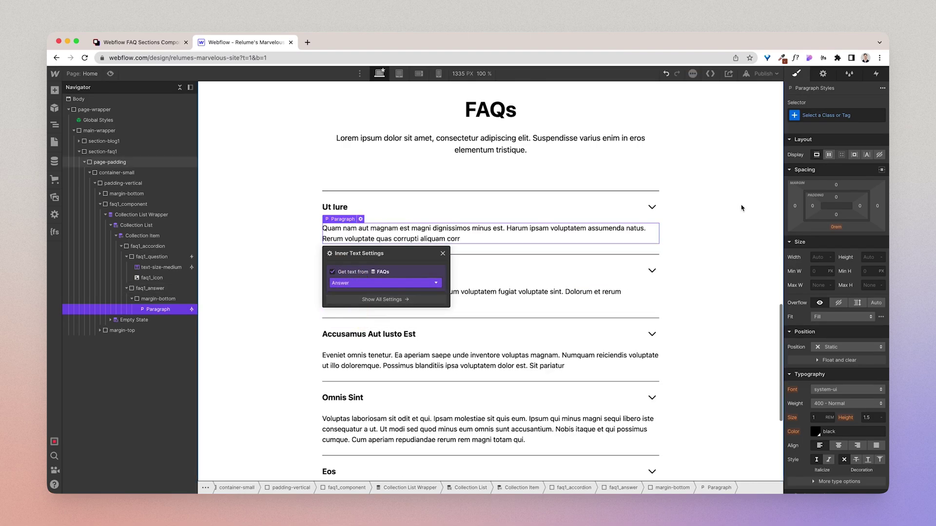
{"action": "left_click", "coordinate": [707, 205]}
{"action": "scroll", "coordinate": [640, 199], "scroll_direction": "down", "scroll_amount": 1}
{"action": "scroll", "coordinate": [641, 200], "scroll_direction": "down", "scroll_amount": 3}
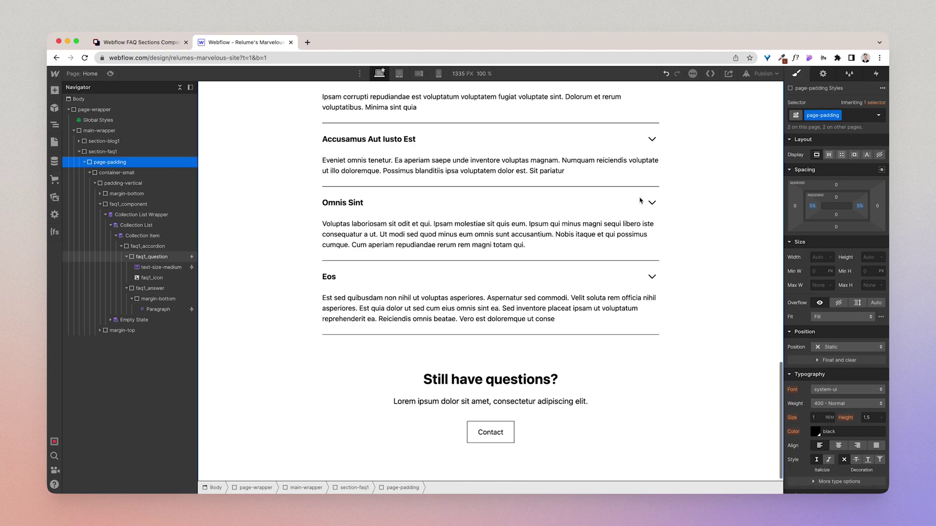
{"action": "scroll", "coordinate": [643, 199], "scroll_direction": "up", "scroll_amount": 3}
{"action": "scroll", "coordinate": [641, 200], "scroll_direction": "up", "scroll_amount": 1}
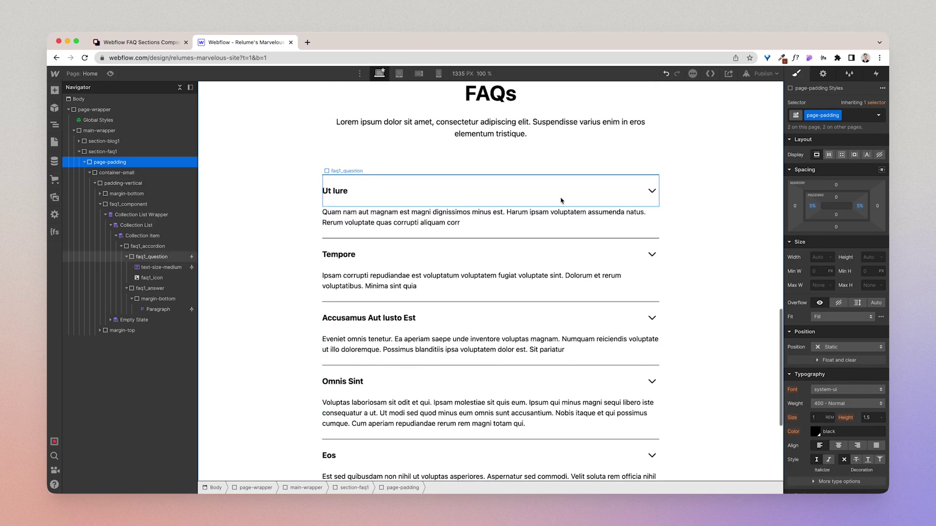
Add a new faq1_list class to the FAQ Collection List
{"action": "left_click", "coordinate": [151, 225]}
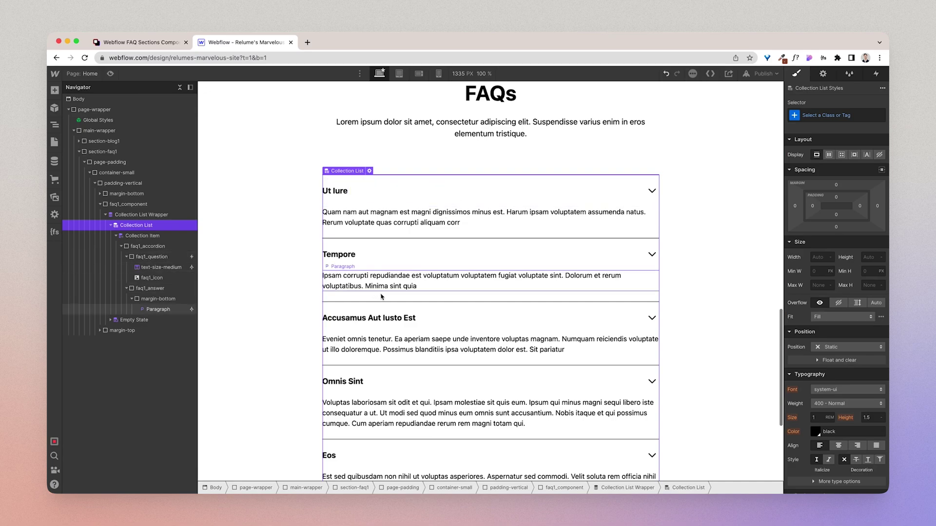
{"action": "left_click", "coordinate": [838, 116]}
{"action": "type", "text": "faq"}
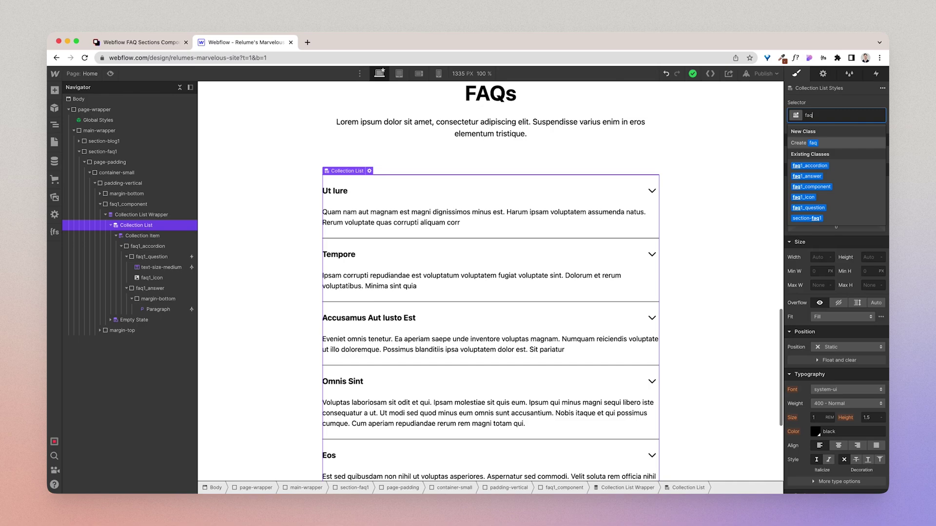
{"action": "type", "text": "1_list"}
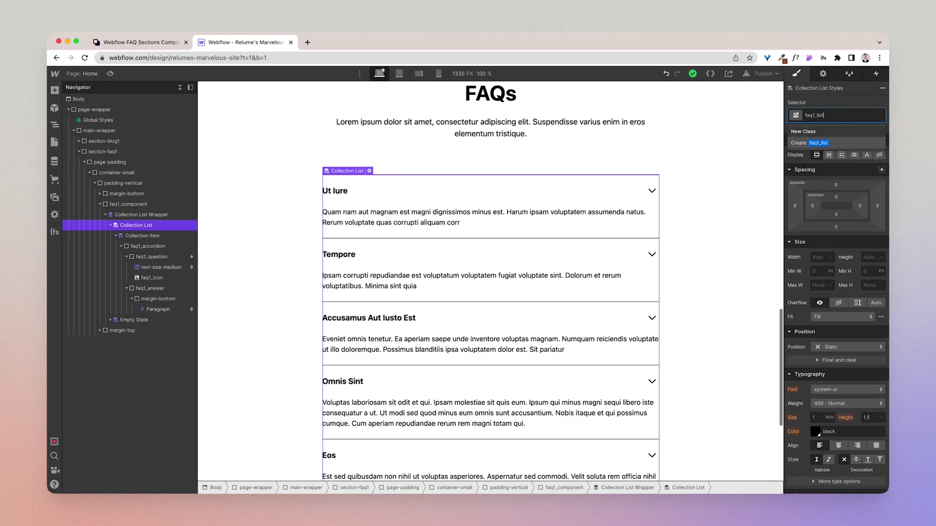
{"action": "key", "text": "Return"}
Make the list a single-column grid with a 2rem row gap and 0rem column gap
{"action": "left_click", "coordinate": [841, 154]}
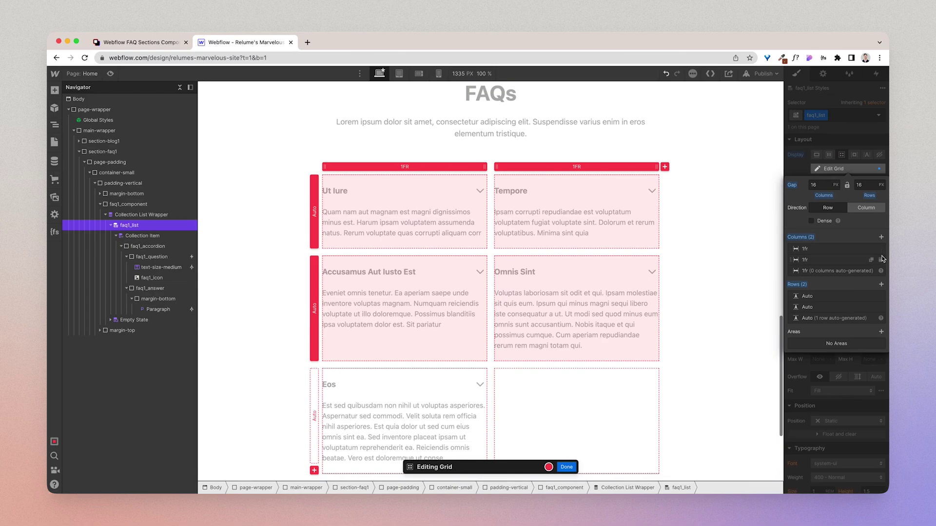
{"action": "left_click", "coordinate": [881, 259]}
{"action": "left_click", "coordinate": [860, 185]}
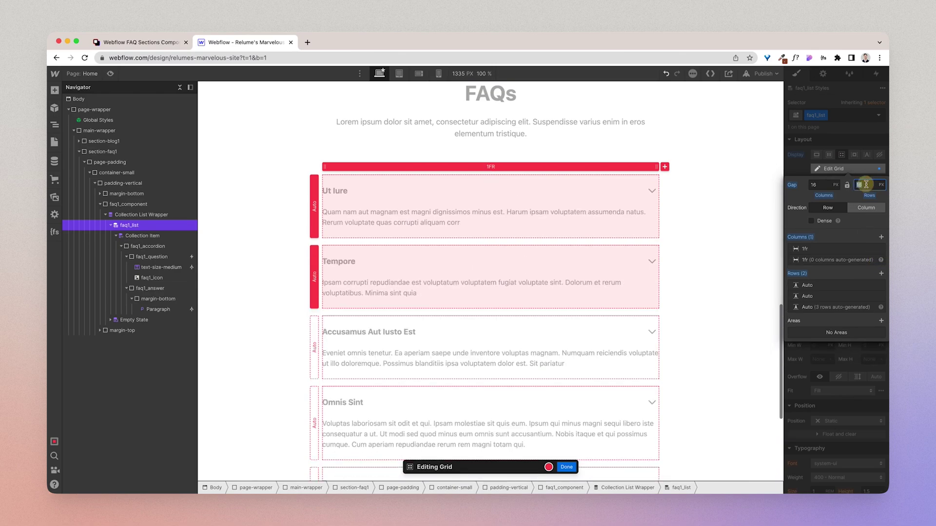
{"action": "type", "text": "2rem"}
{"action": "key", "text": "Return"}
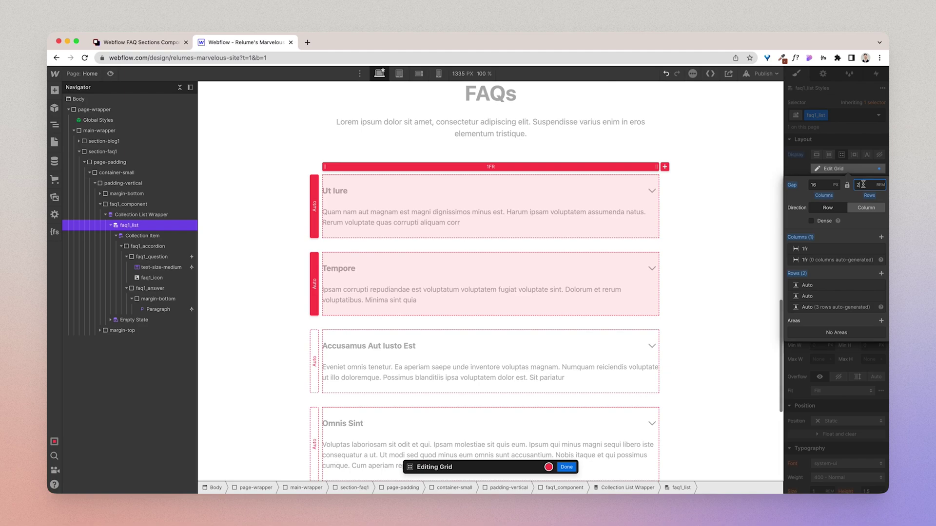
{"action": "left_click", "coordinate": [821, 184]}
{"action": "type", "text": "0rem"}
{"action": "left_click", "coordinate": [738, 232]}
{"action": "left_click", "coordinate": [566, 466]}
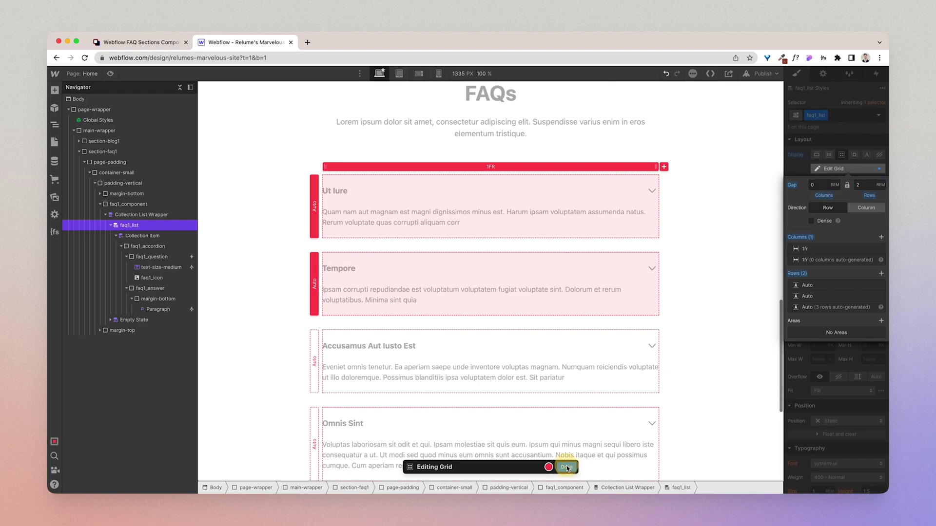
{"action": "scroll", "coordinate": [714, 325], "scroll_direction": "down", "scroll_amount": 2}
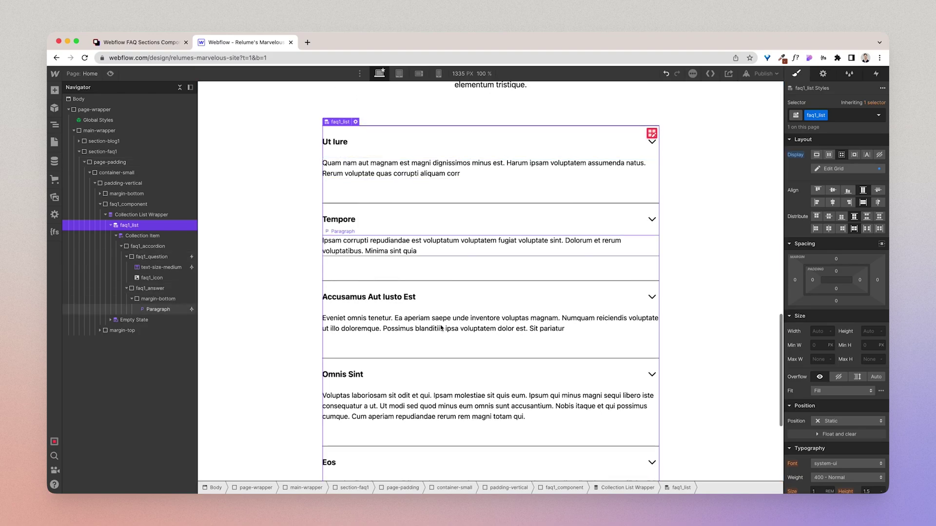
{"action": "scroll", "coordinate": [441, 328], "scroll_direction": "down", "scroll_amount": 4}
{"action": "scroll", "coordinate": [458, 322], "scroll_direction": "up", "scroll_amount": 2}
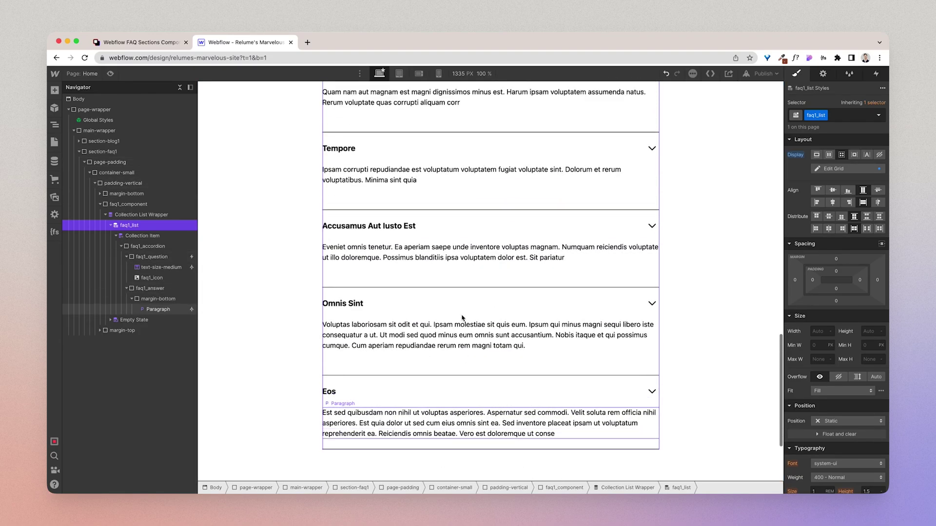
{"action": "scroll", "coordinate": [462, 318], "scroll_direction": "up", "scroll_amount": 5}
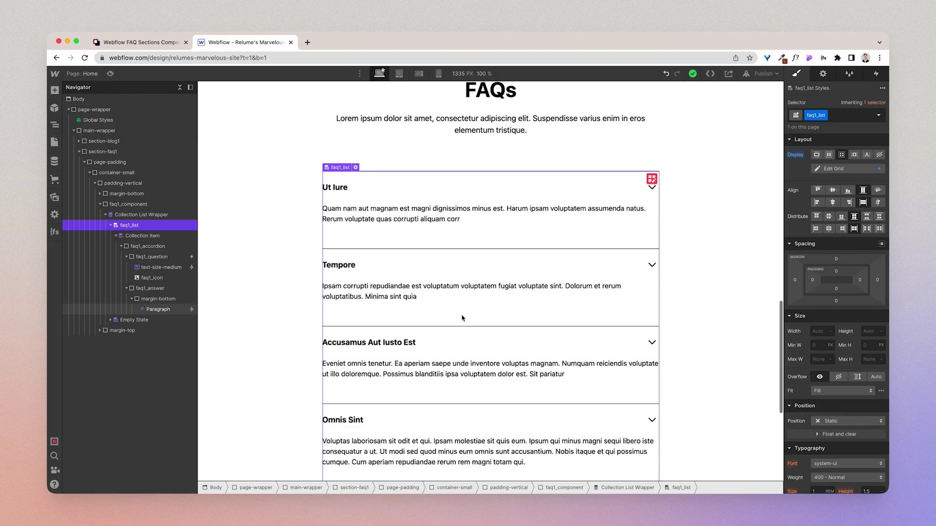
{"action": "scroll", "coordinate": [462, 317], "scroll_direction": "up", "scroll_amount": 9}
{"action": "scroll", "coordinate": [462, 318], "scroll_direction": "down", "scroll_amount": 2}
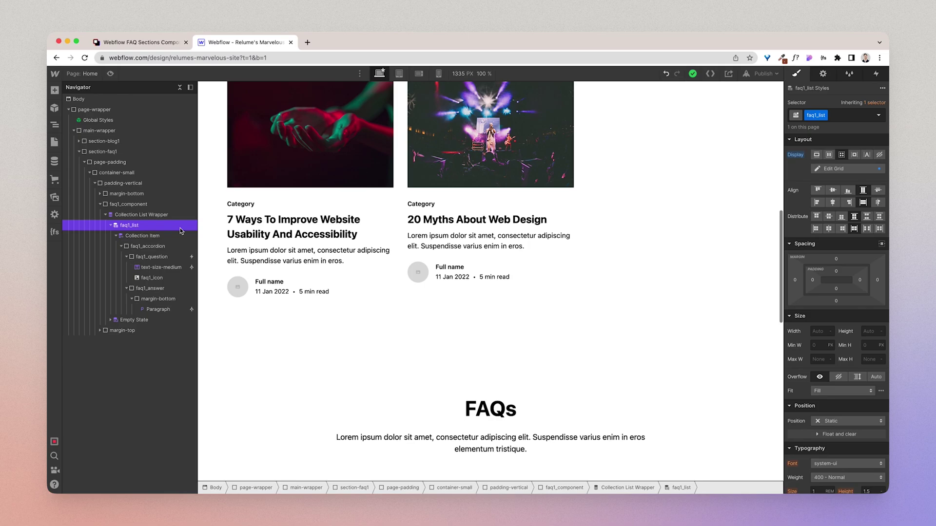
{"action": "scroll", "coordinate": [311, 286], "scroll_direction": "up", "scroll_amount": 10}
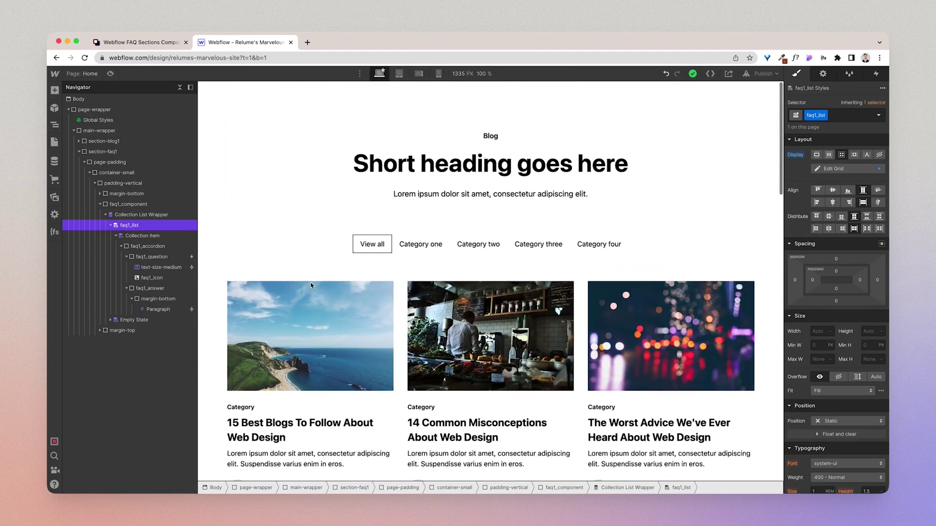
In Relume's Blog Sections, filter to Slider layouts and copy Blog 65
{"action": "left_click", "coordinate": [160, 42]}
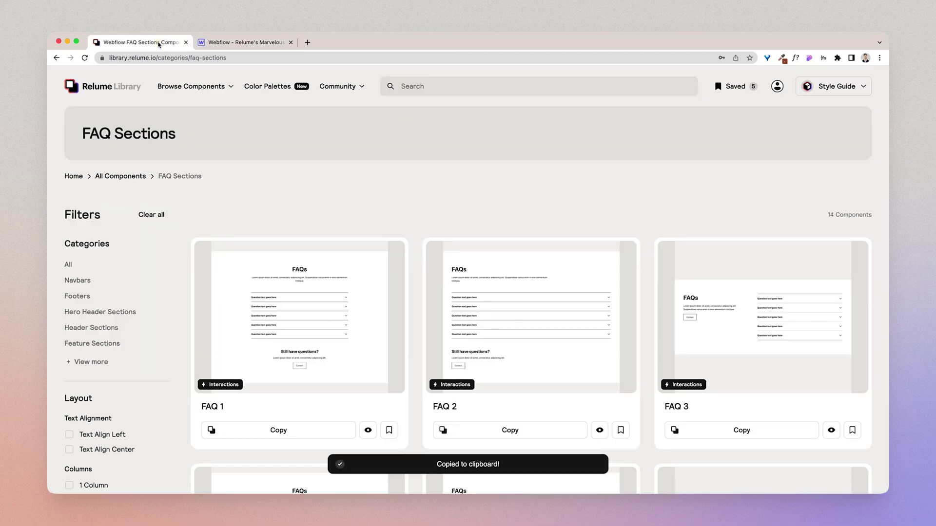
{"action": "left_click", "coordinate": [224, 87]}
{"action": "scroll", "coordinate": [229, 242], "scroll_direction": "down", "scroll_amount": 5}
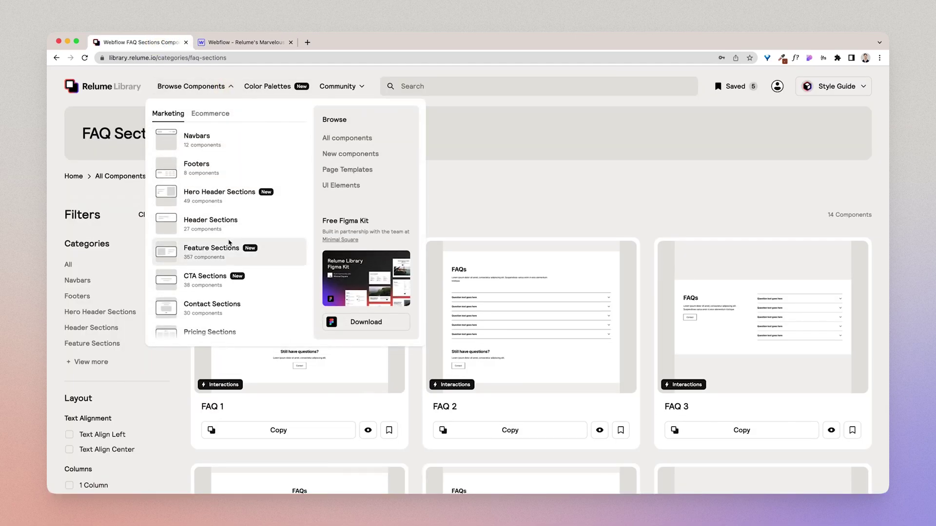
{"action": "left_click", "coordinate": [227, 250]}
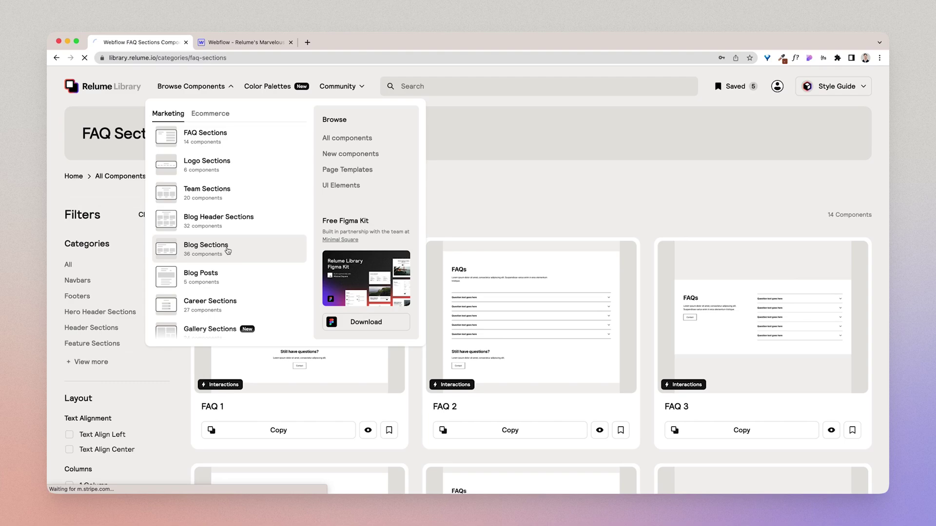
{"action": "scroll", "coordinate": [141, 323], "scroll_direction": "down", "scroll_amount": 3}
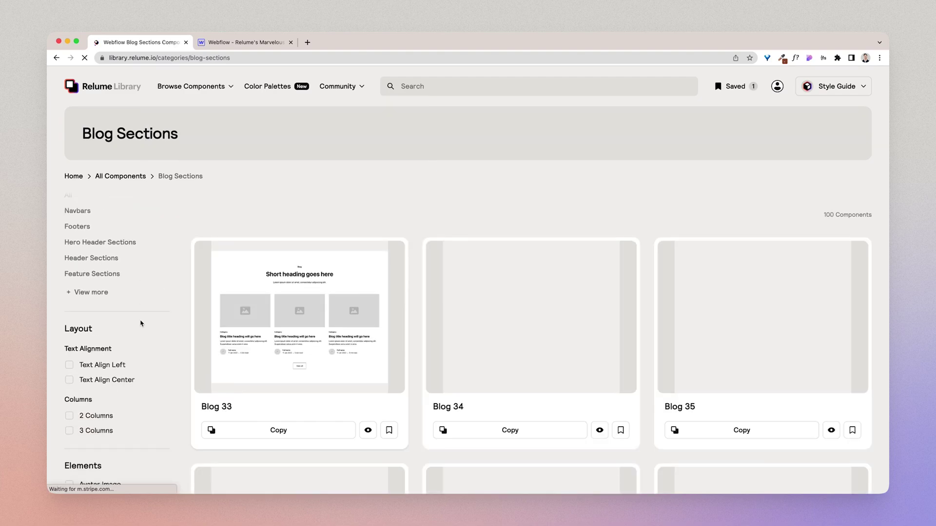
{"action": "scroll", "coordinate": [140, 323], "scroll_direction": "down", "scroll_amount": 4}
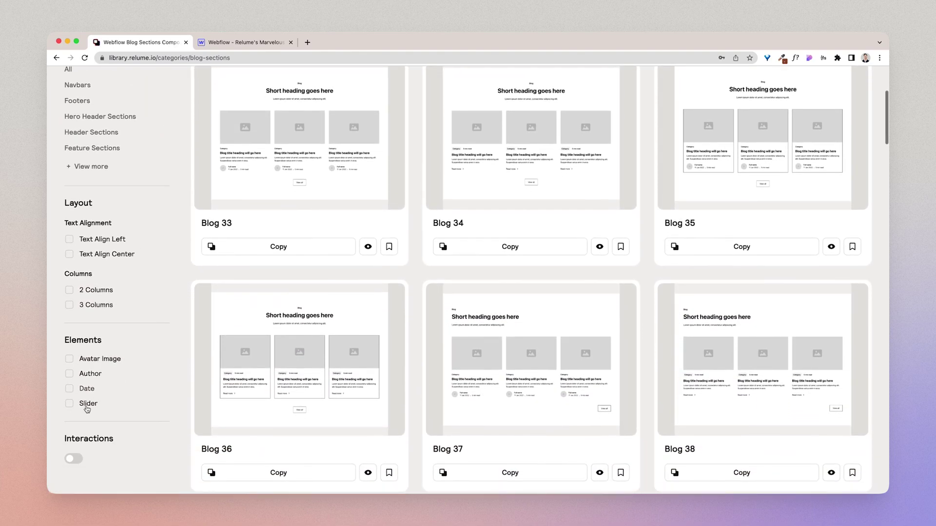
{"action": "left_click", "coordinate": [69, 404]}
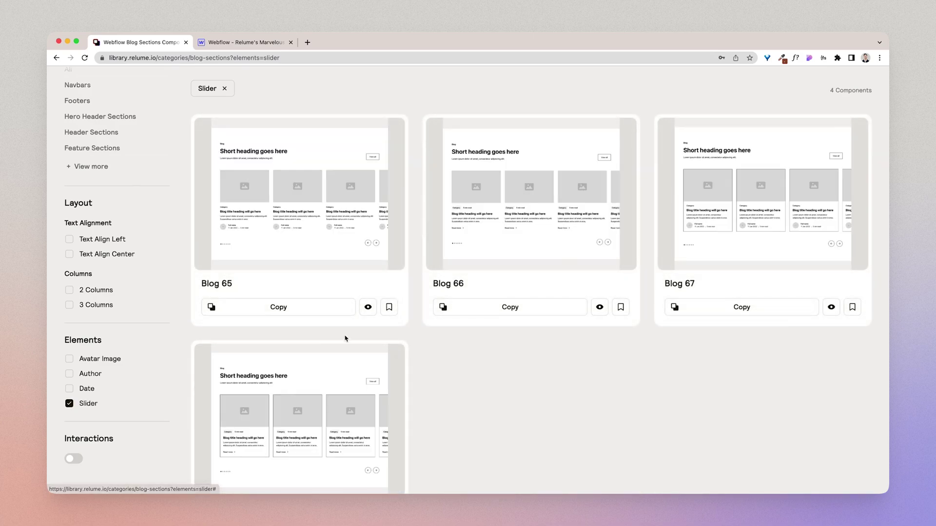
{"action": "left_click", "coordinate": [334, 308]}
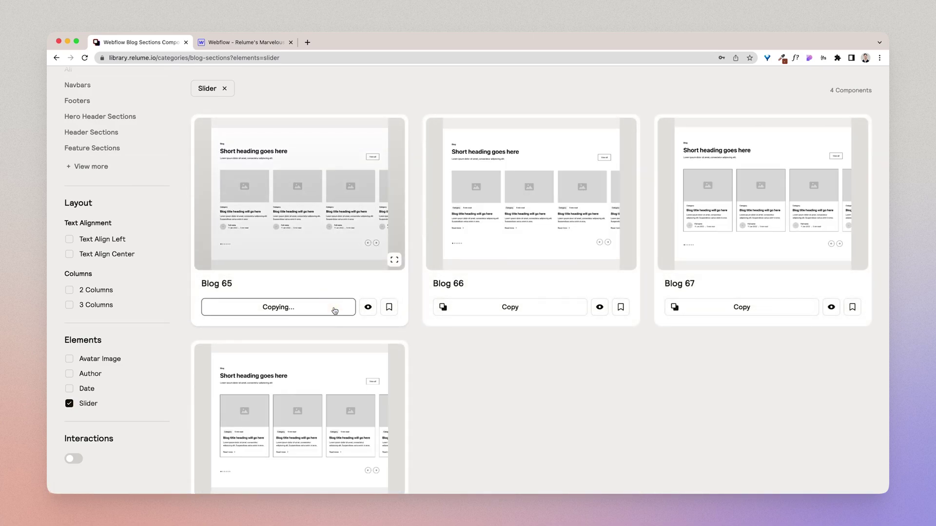
Delete the old section-faq1 section and paste Blog 65 into main-wrapper
{"action": "left_click", "coordinate": [264, 48]}
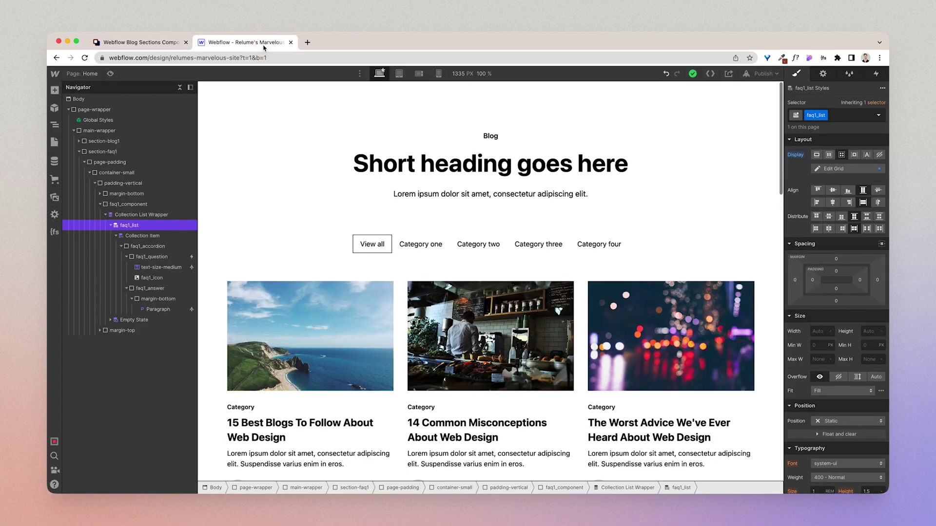
{"action": "left_click", "coordinate": [78, 152]}
{"action": "left_click", "coordinate": [100, 151]}
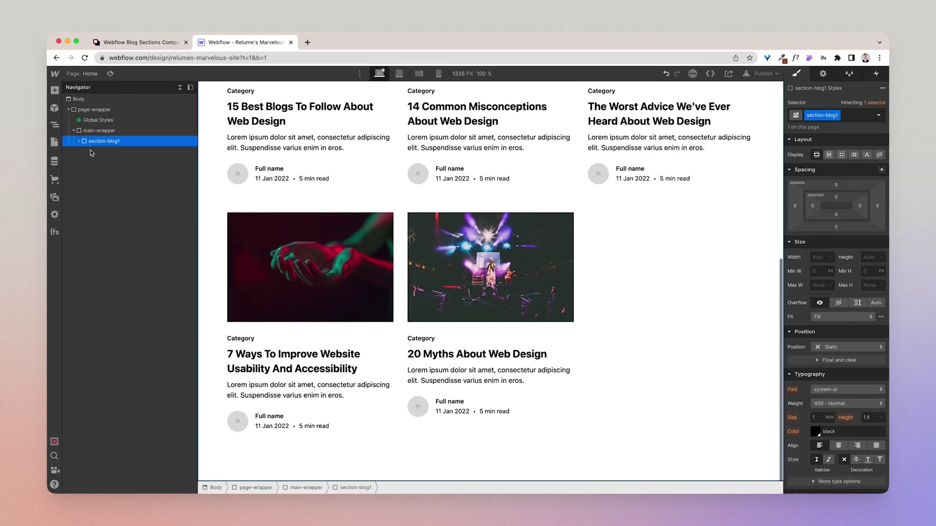
{"action": "key", "text": "Delete"}
{"action": "left_click", "coordinate": [99, 130]}
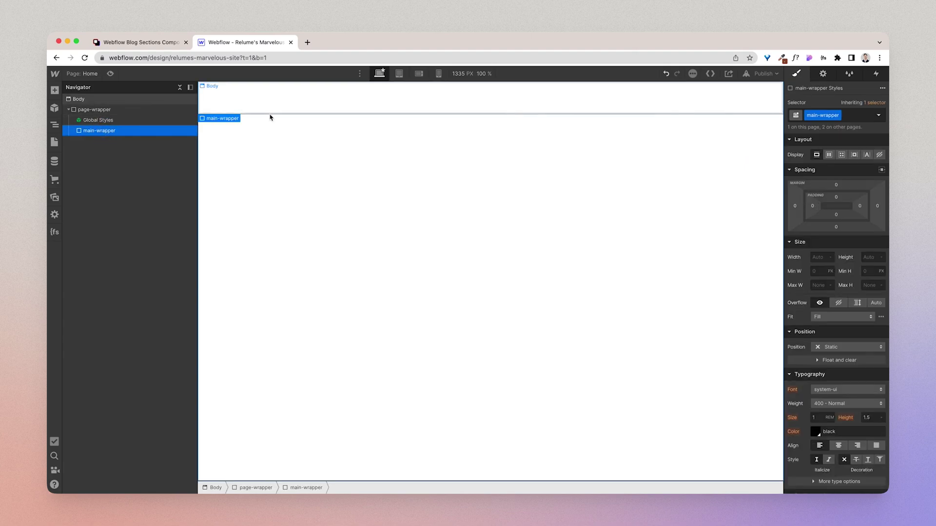
{"action": "key", "text": "super+v"}
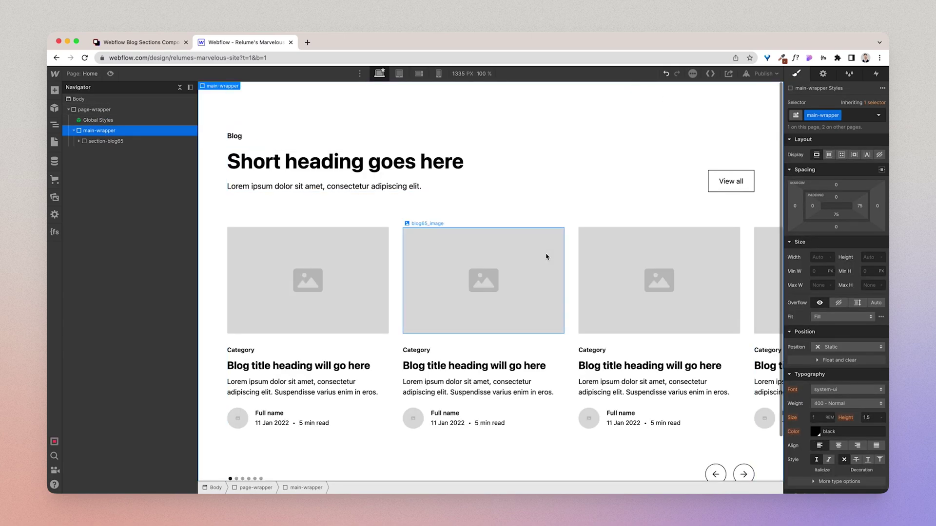
Open Blog 65's details and follow its 'Create a CMS Slider' power-up link
{"action": "left_click", "coordinate": [146, 42]}
{"action": "left_click", "coordinate": [306, 218]}
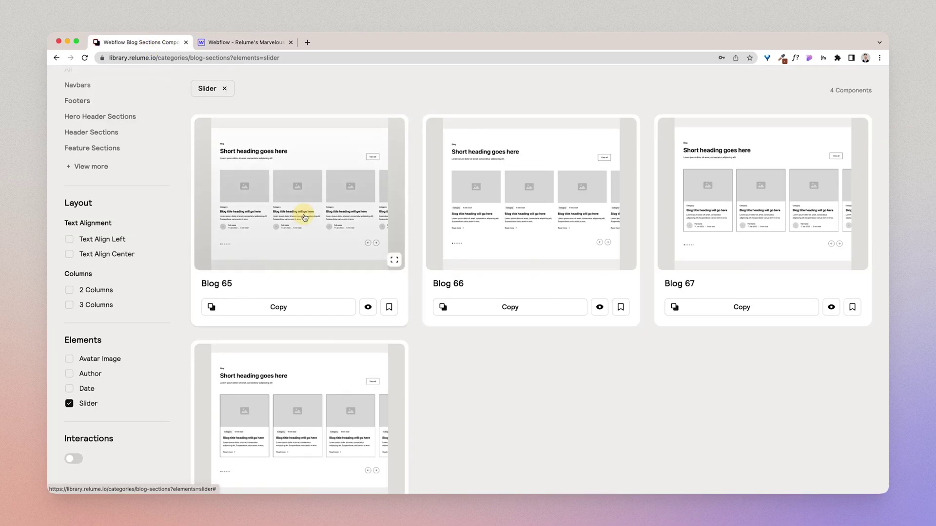
{"action": "scroll", "coordinate": [445, 296], "scroll_direction": "down", "scroll_amount": 5}
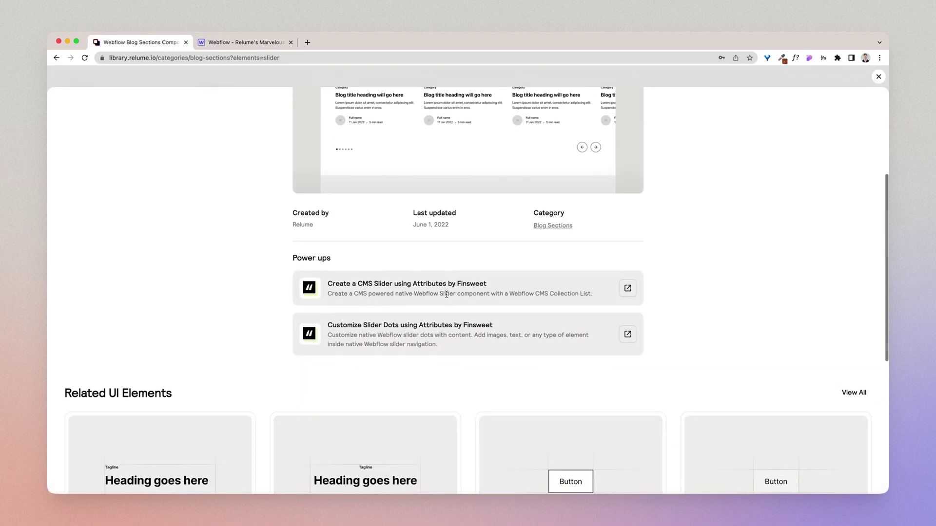
{"action": "scroll", "coordinate": [447, 297], "scroll_direction": "up", "scroll_amount": 1}
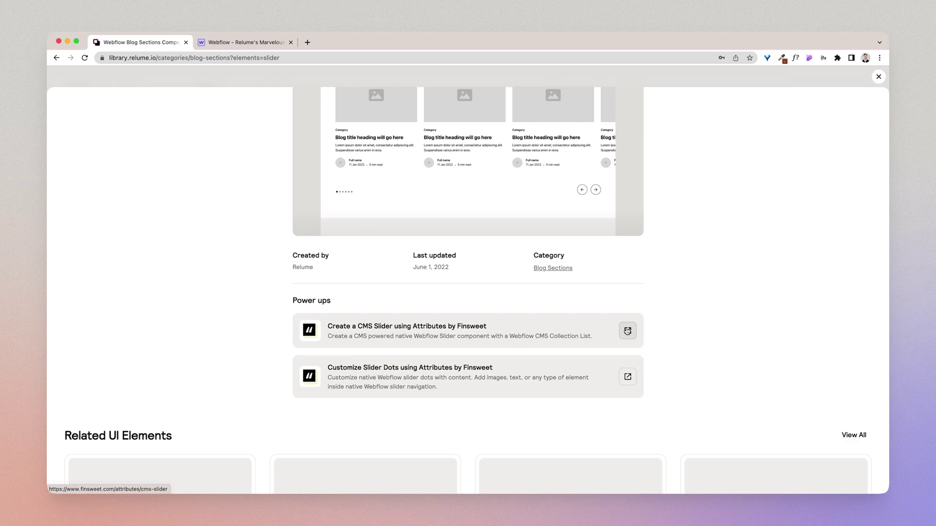
{"action": "left_click", "coordinate": [627, 331]}
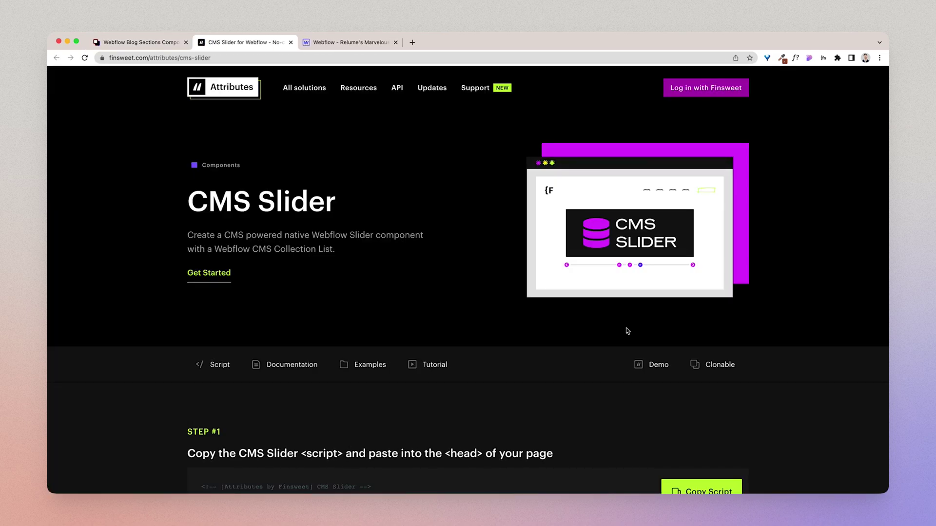
Copy the Step #1 CMS Slider script from the Finsweet page, back in Webflow
{"action": "scroll", "coordinate": [627, 330], "scroll_direction": "down", "scroll_amount": 2}
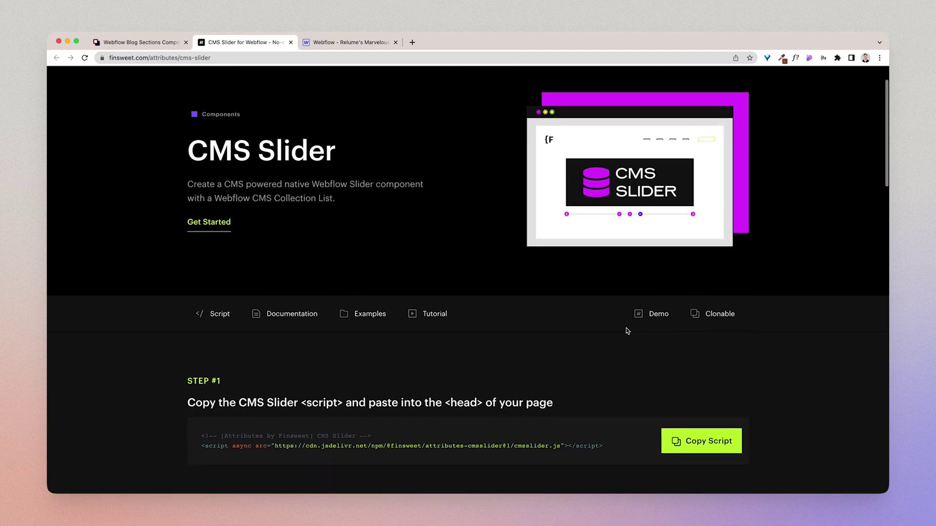
{"action": "scroll", "coordinate": [626, 328], "scroll_direction": "down", "scroll_amount": 4}
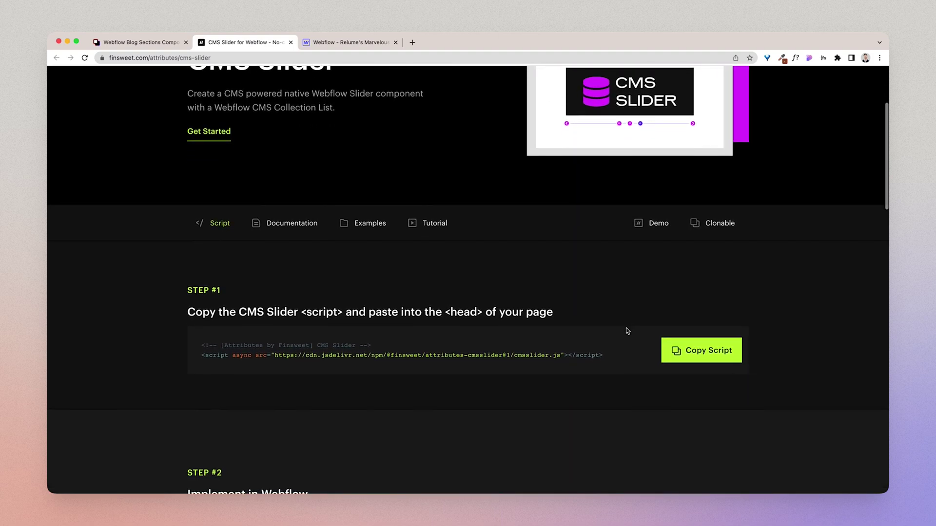
{"action": "scroll", "coordinate": [627, 331], "scroll_direction": "up", "scroll_amount": 2}
{"action": "scroll", "coordinate": [627, 330], "scroll_direction": "down", "scroll_amount": 1}
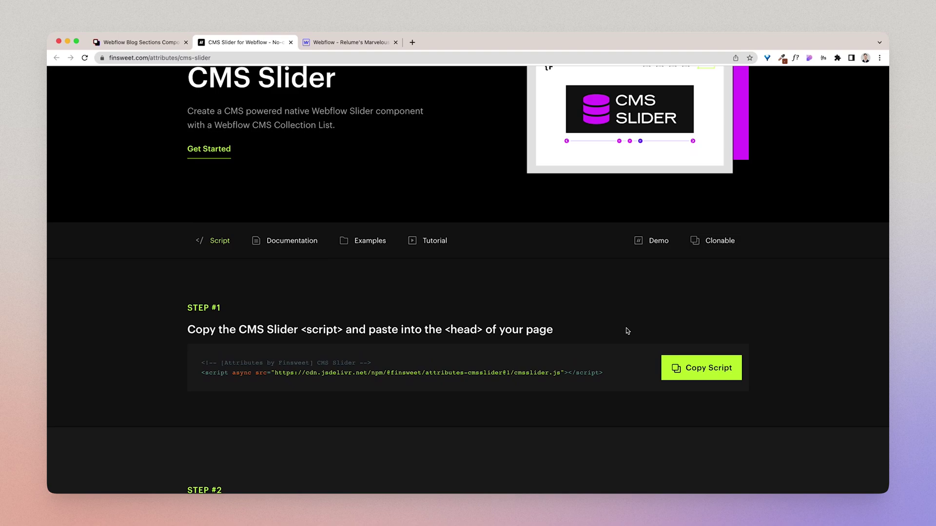
{"action": "scroll", "coordinate": [627, 331], "scroll_direction": "down", "scroll_amount": 2}
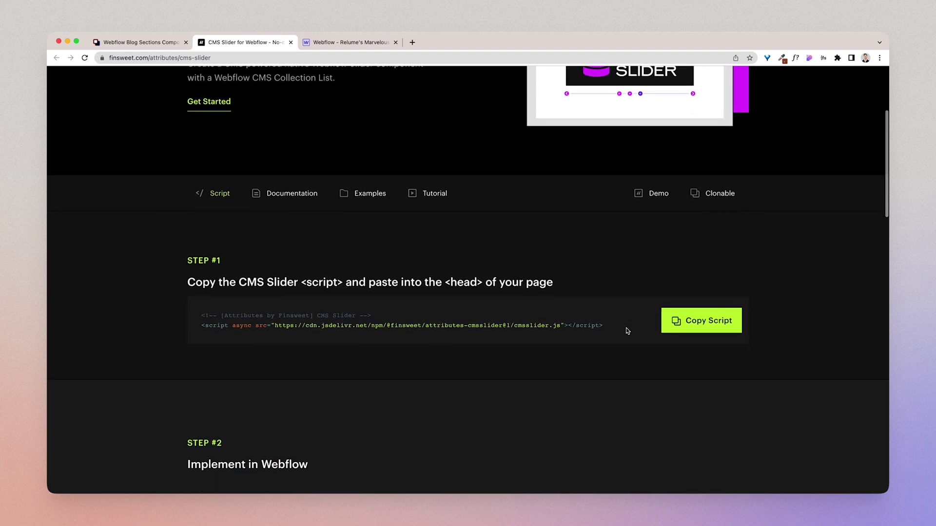
{"action": "scroll", "coordinate": [626, 327], "scroll_direction": "down", "scroll_amount": 2}
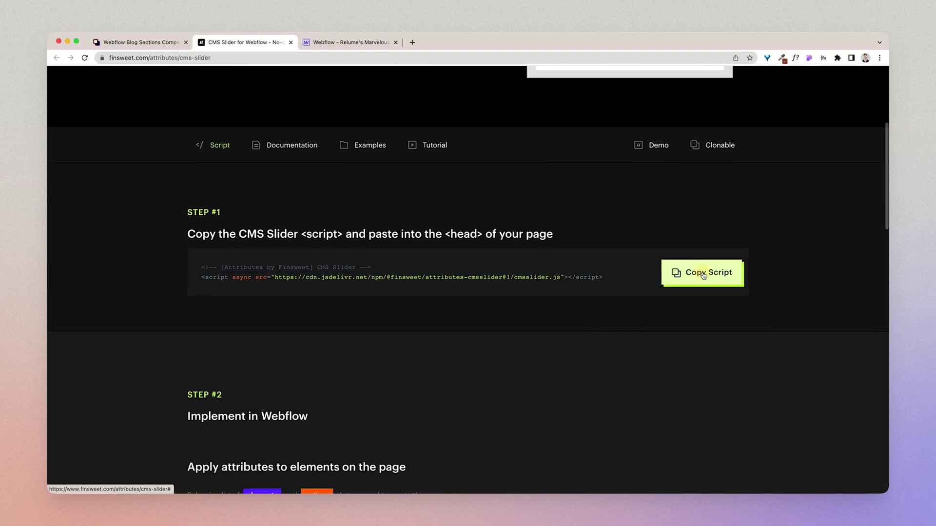
{"action": "left_click", "coordinate": [703, 274]}
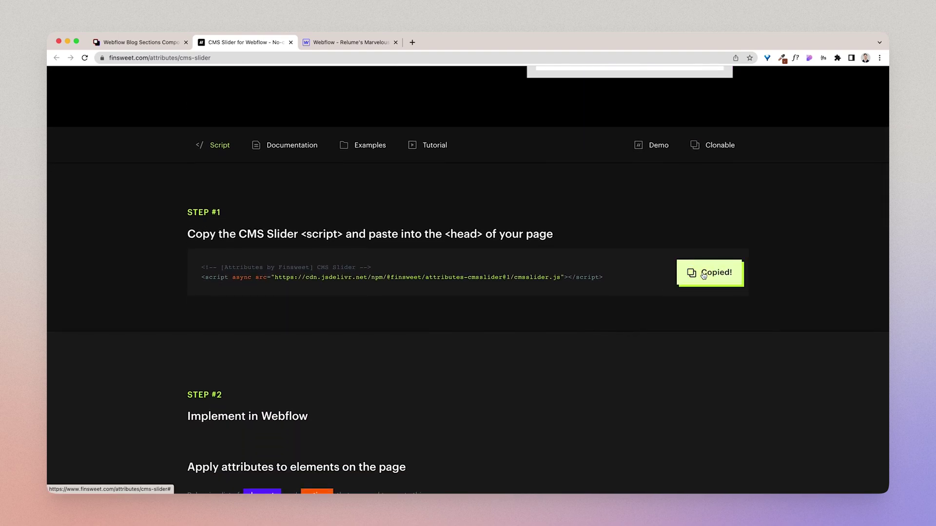
{"action": "left_click", "coordinate": [332, 46]}
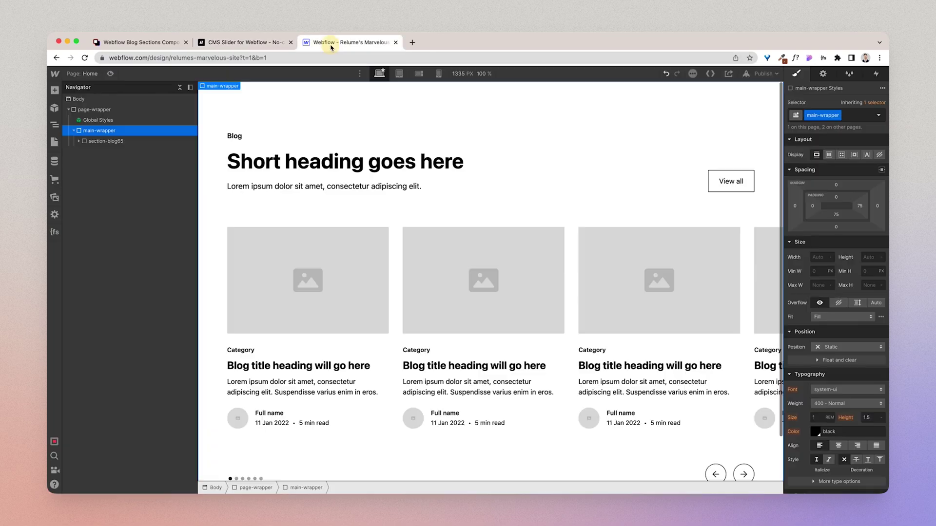
Paste the CMS Slider script into the Home page's 'Inside <head> tag' code and save
{"action": "left_click", "coordinate": [55, 142]}
{"action": "left_click", "coordinate": [154, 140]}
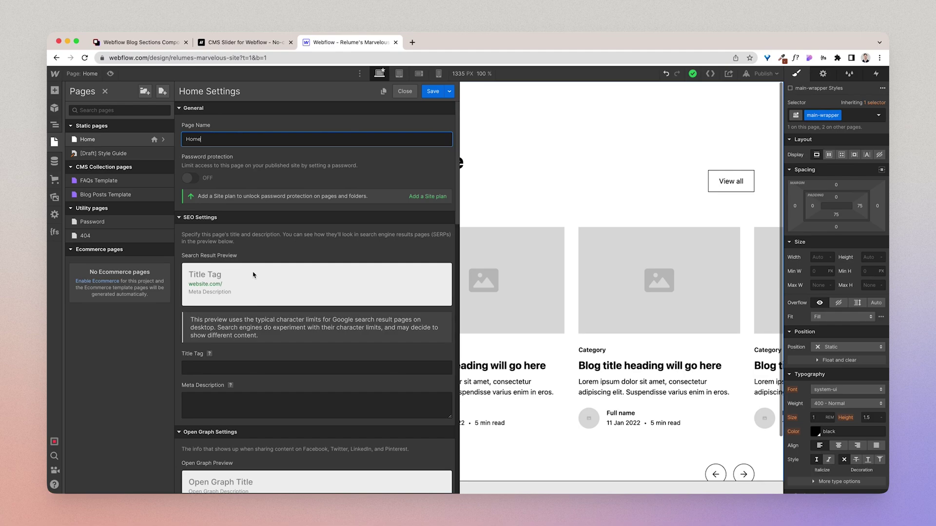
{"action": "scroll", "coordinate": [253, 272], "scroll_direction": "down", "scroll_amount": 5}
{"action": "scroll", "coordinate": [253, 271], "scroll_direction": "down", "scroll_amount": 6}
{"action": "left_click", "coordinate": [247, 369]}
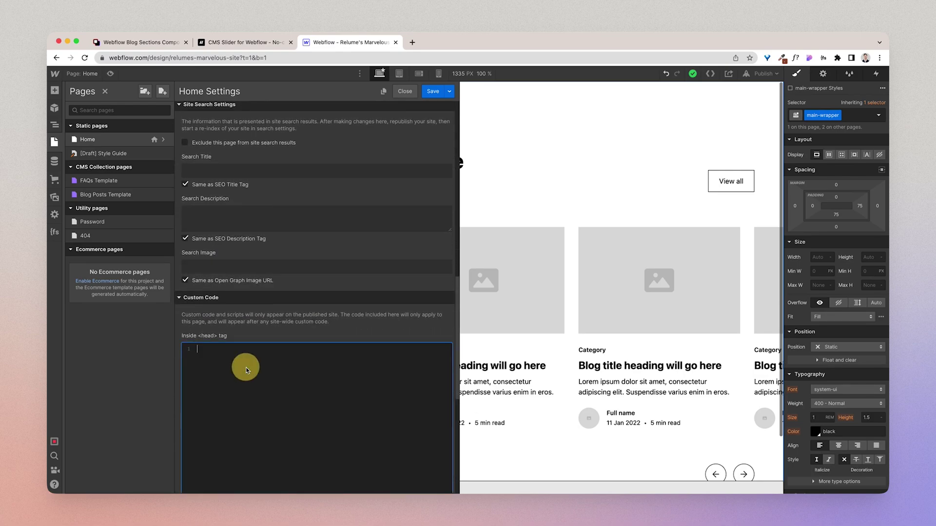
{"action": "key", "text": "super+v"}
{"action": "left_click", "coordinate": [432, 91]}
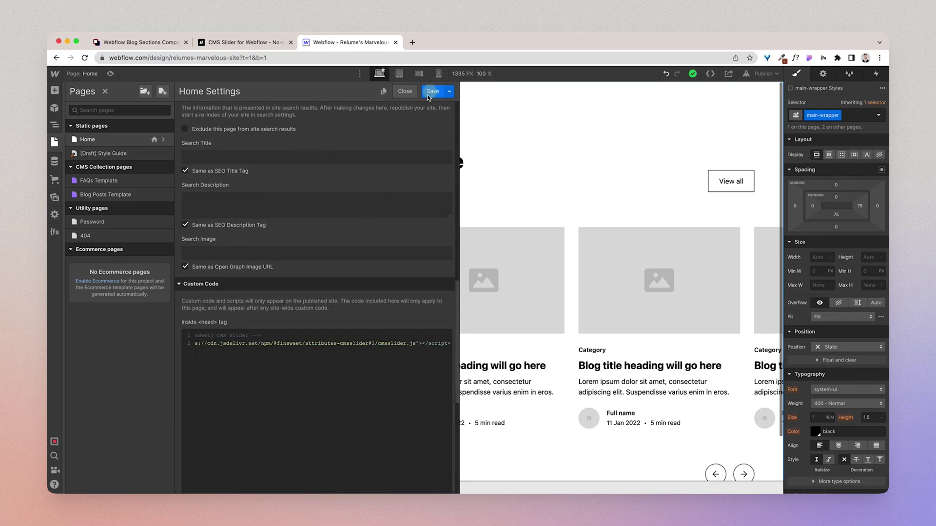
Expand the Step #2 LIST row and copy the attribute name fs-cmsslider-element
{"action": "left_click", "coordinate": [256, 43]}
{"action": "scroll", "coordinate": [397, 255], "scroll_direction": "down", "scroll_amount": 5}
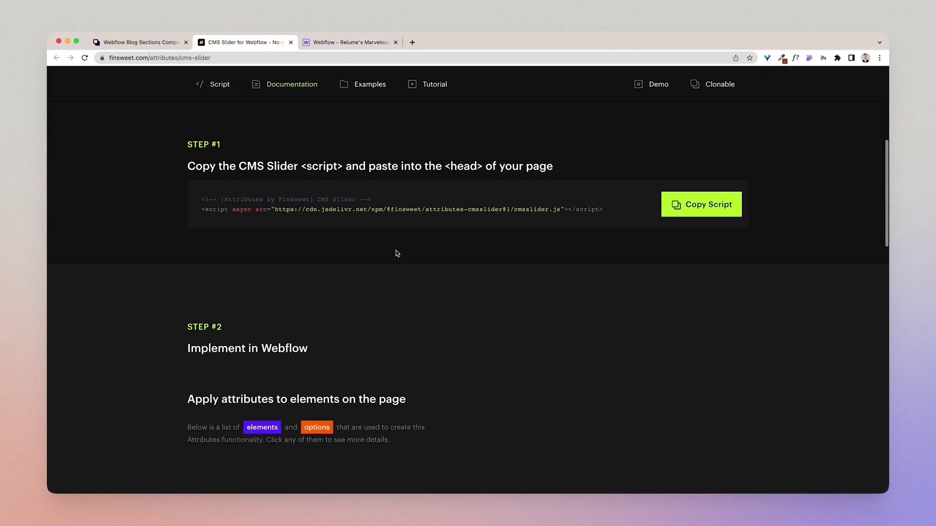
{"action": "scroll", "coordinate": [398, 253], "scroll_direction": "down", "scroll_amount": 2}
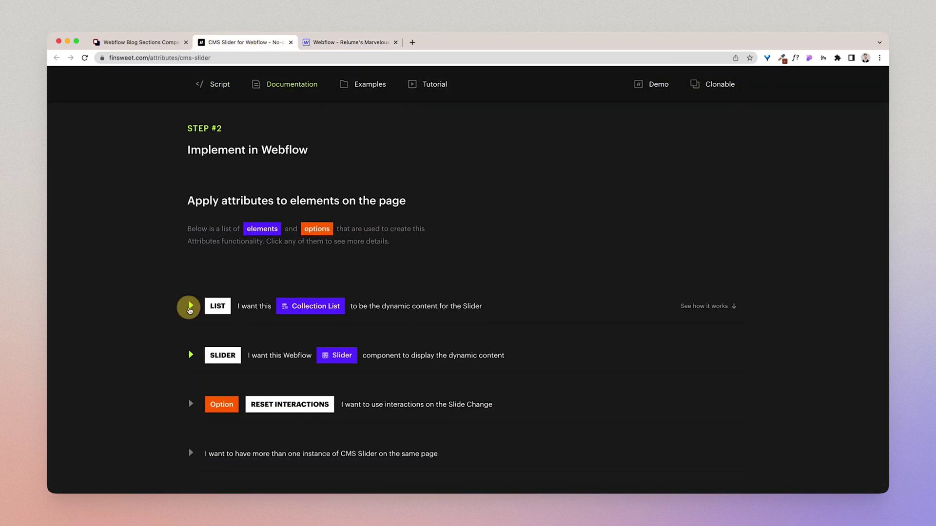
{"action": "left_click", "coordinate": [191, 306]}
{"action": "scroll", "coordinate": [251, 319], "scroll_direction": "down", "scroll_amount": 2}
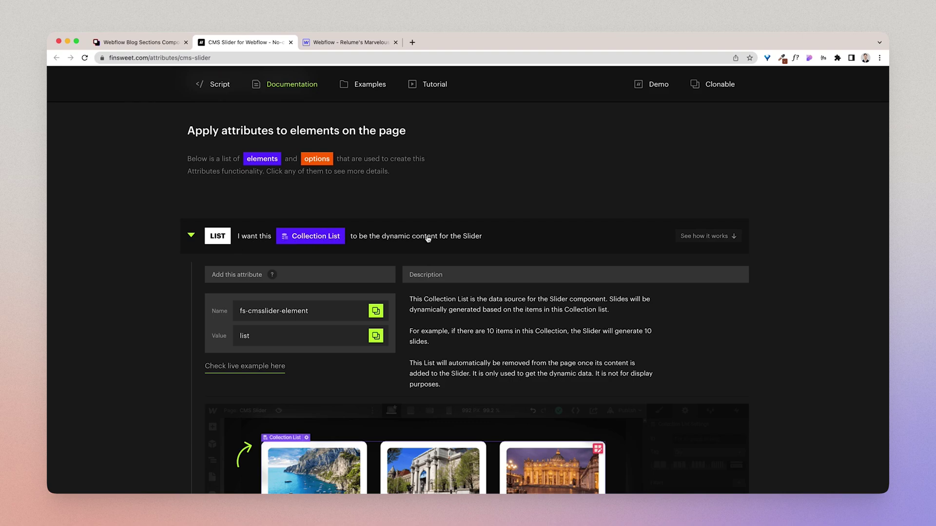
{"action": "scroll", "coordinate": [481, 237], "scroll_direction": "down", "scroll_amount": 3}
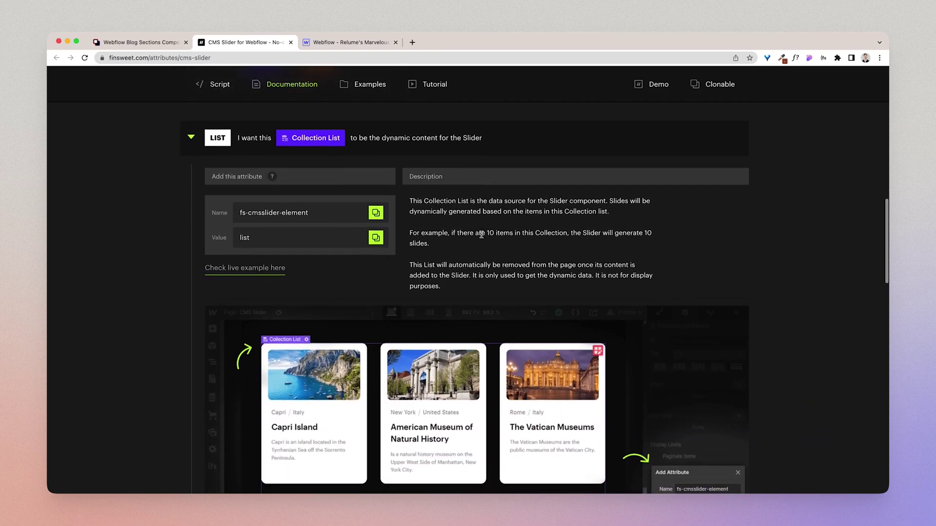
{"action": "scroll", "coordinate": [481, 235], "scroll_direction": "up", "scroll_amount": 1}
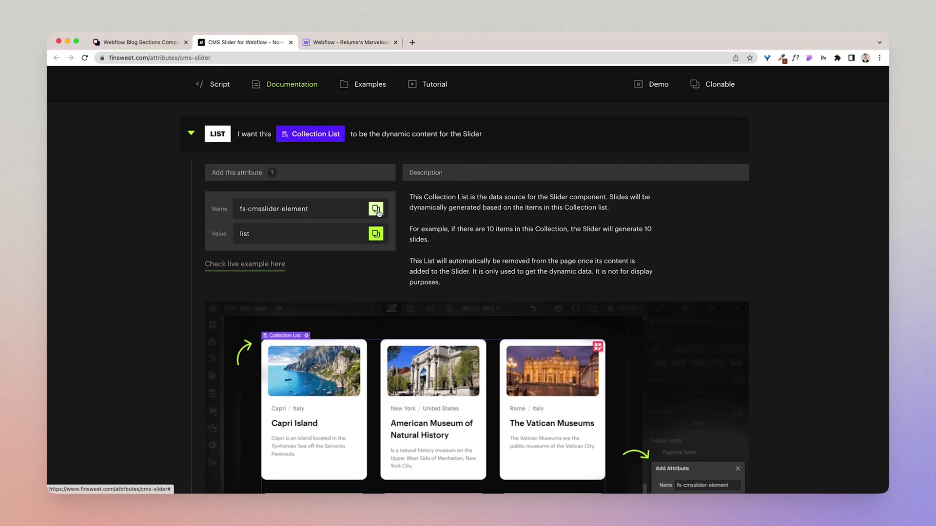
{"action": "left_click", "coordinate": [376, 210]}
{"action": "left_click", "coordinate": [375, 210]}
Select the padding-vertical wrapper inside section-blog65 in the Navigator
{"action": "left_click", "coordinate": [349, 41]}
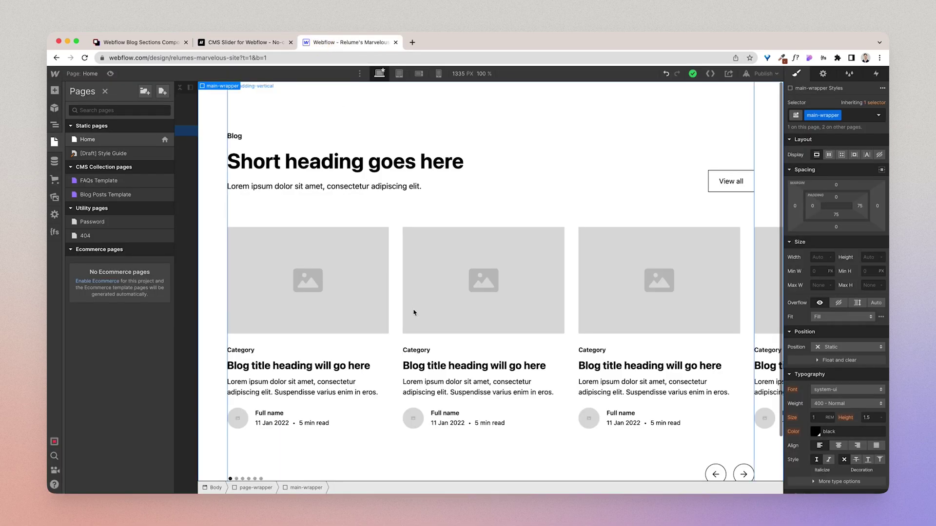
{"action": "left_click", "coordinate": [187, 138]}
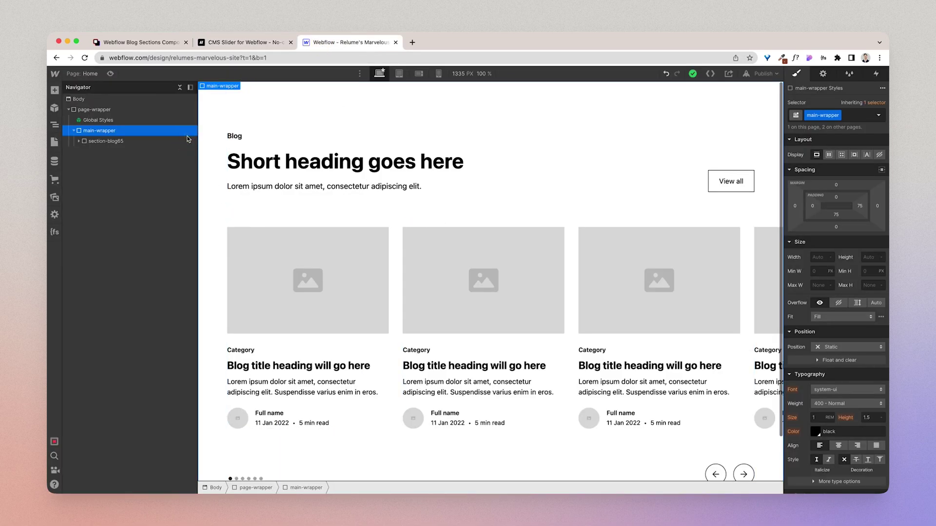
{"action": "left_click", "coordinate": [78, 141]}
{"action": "left_click", "coordinate": [88, 141]}
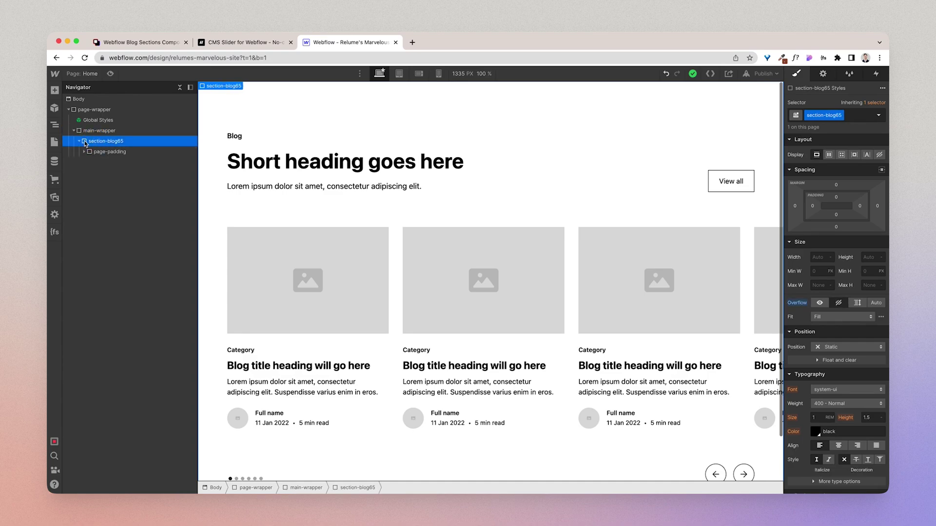
{"action": "left_click", "coordinate": [84, 152]}
{"action": "left_click", "coordinate": [89, 163]}
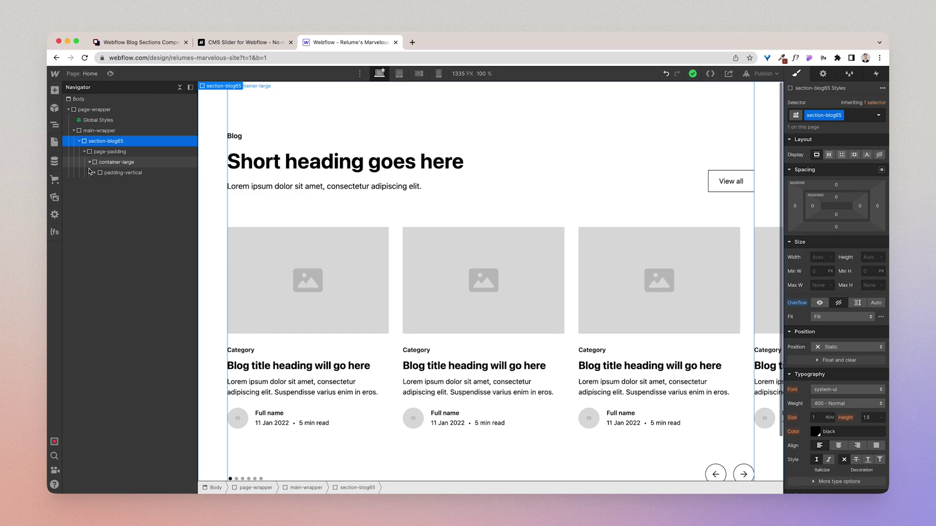
{"action": "left_click", "coordinate": [94, 172]}
{"action": "left_click", "coordinate": [107, 174]}
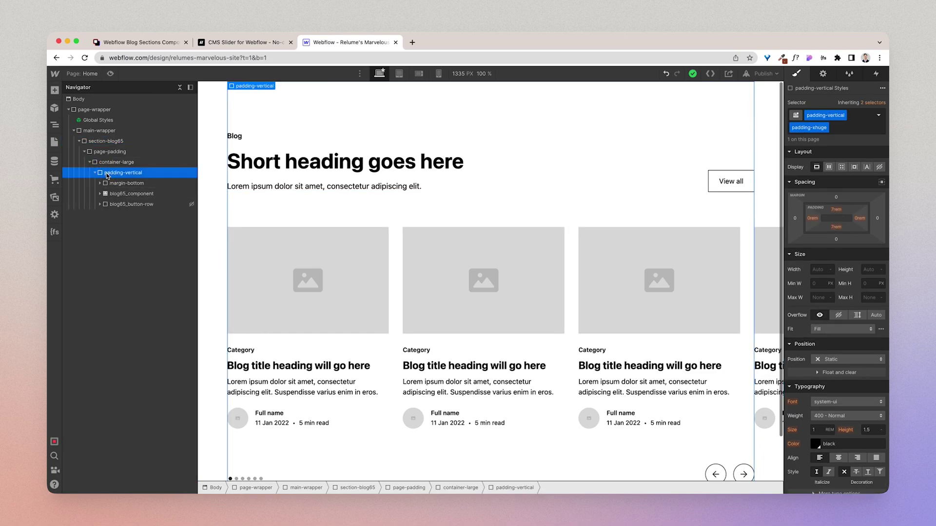
Insert a Collection List there and set its source to Blog Posts
{"action": "key", "text": "super+e"}
{"action": "type", "text": "colle"}
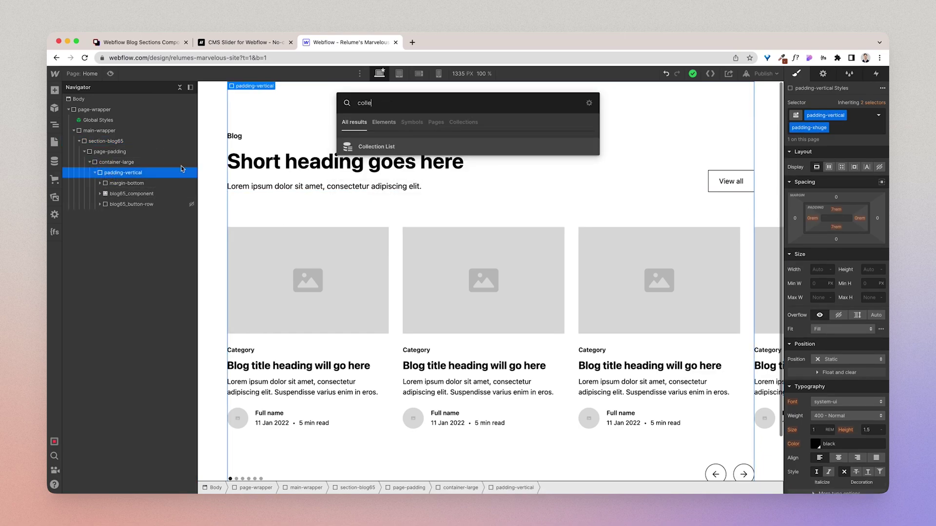
{"action": "left_click", "coordinate": [384, 146]}
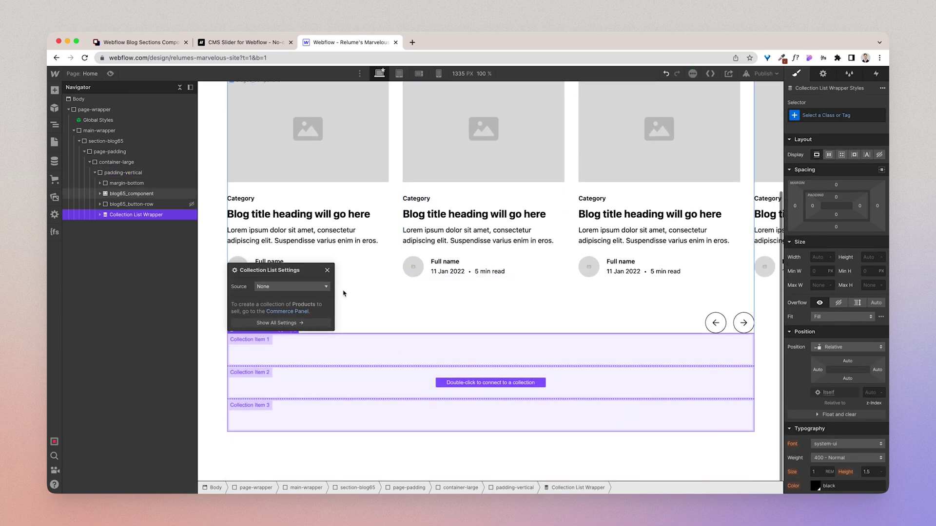
{"action": "left_click", "coordinate": [290, 286]}
{"action": "left_click", "coordinate": [275, 323]}
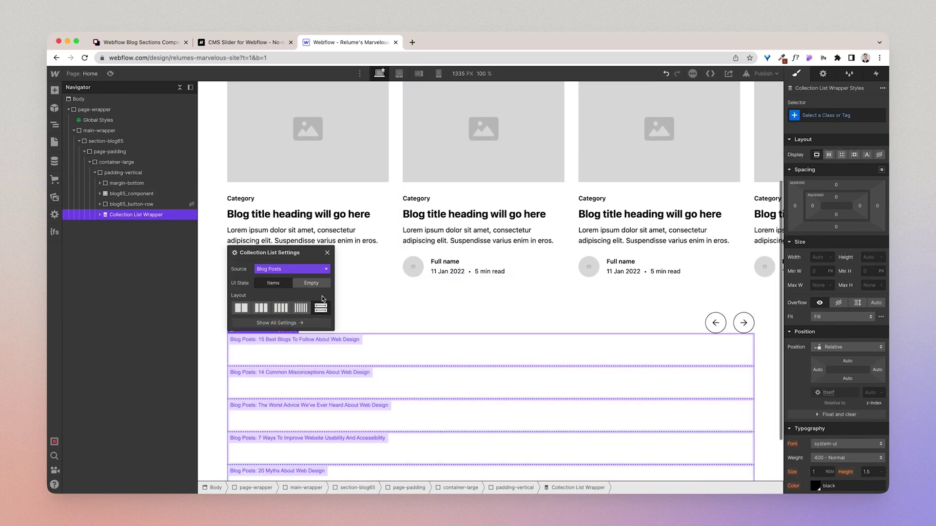
{"action": "left_click", "coordinate": [327, 250]}
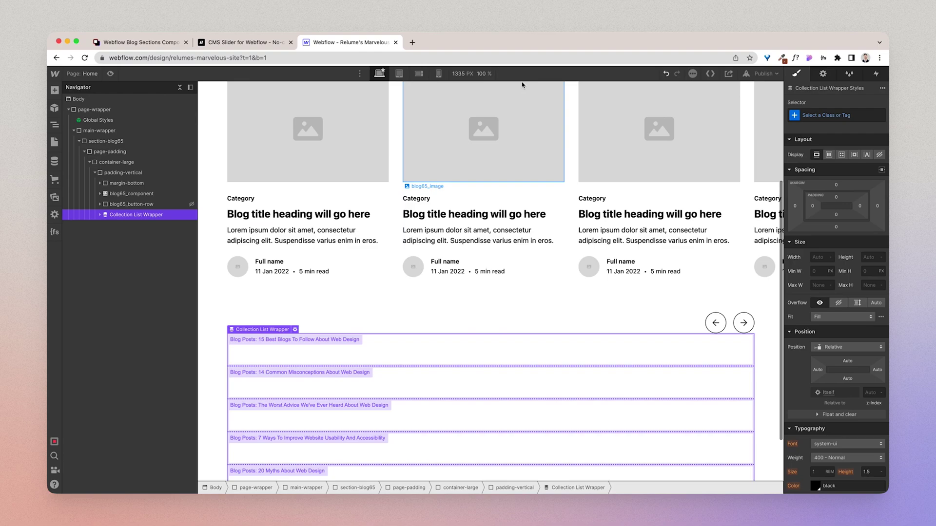
{"action": "left_click", "coordinate": [259, 44]}
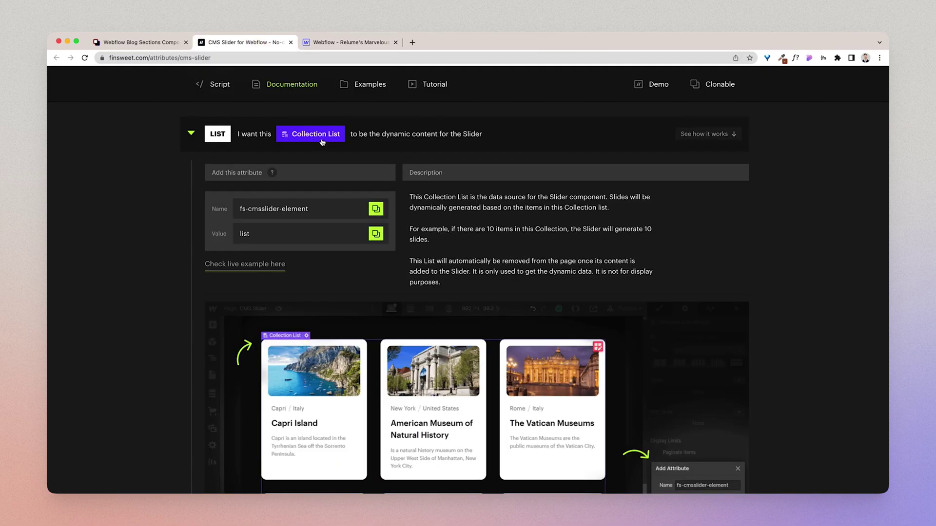
Give the Collection List the custom attribute fs-cmsslider-element with value list
{"action": "left_click", "coordinate": [375, 209]}
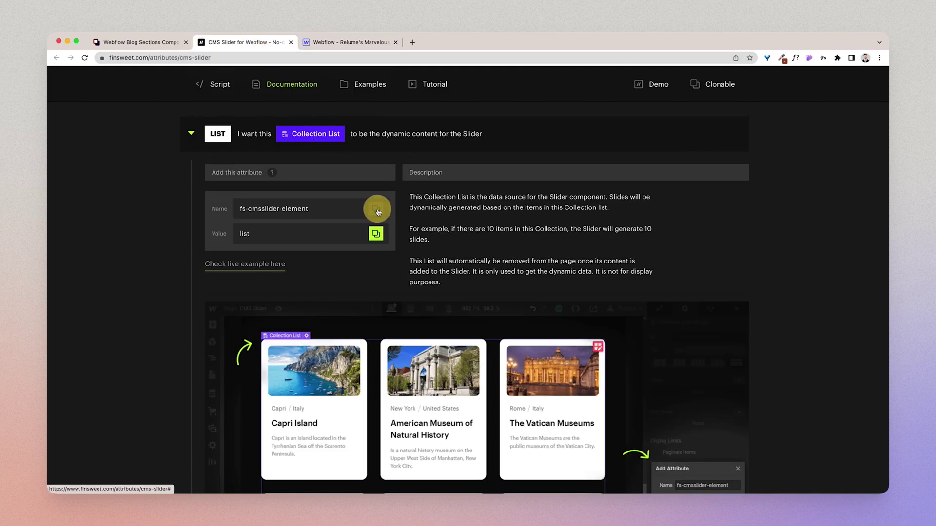
{"action": "left_click", "coordinate": [332, 42]}
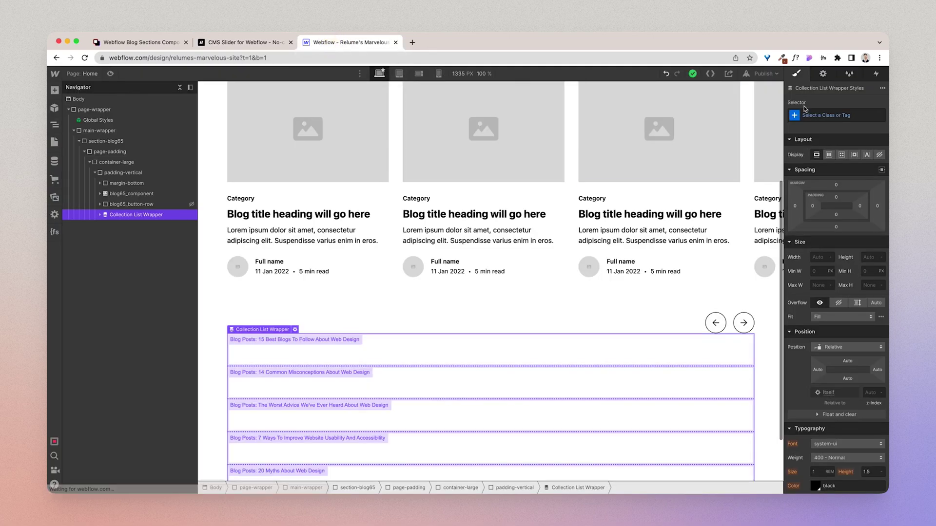
{"action": "left_click", "coordinate": [99, 214]}
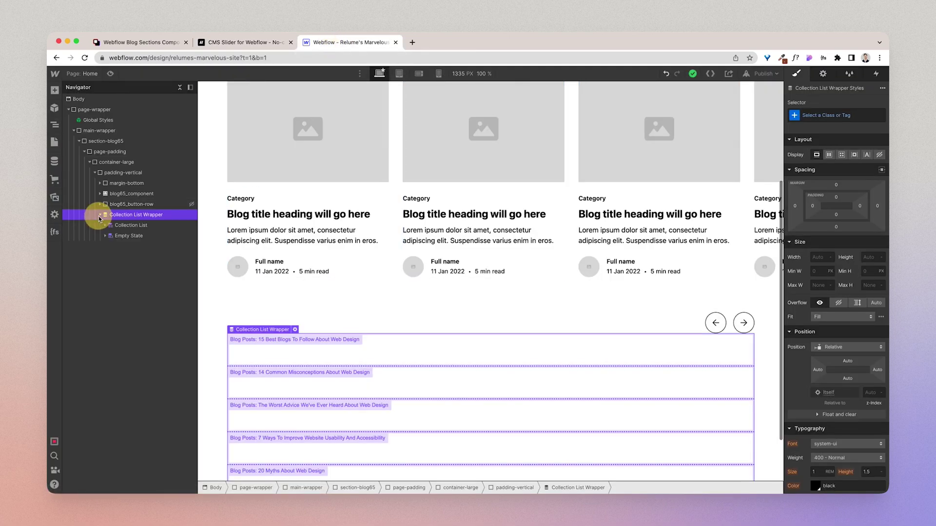
{"action": "left_click", "coordinate": [129, 225]}
{"action": "left_click", "coordinate": [822, 74]}
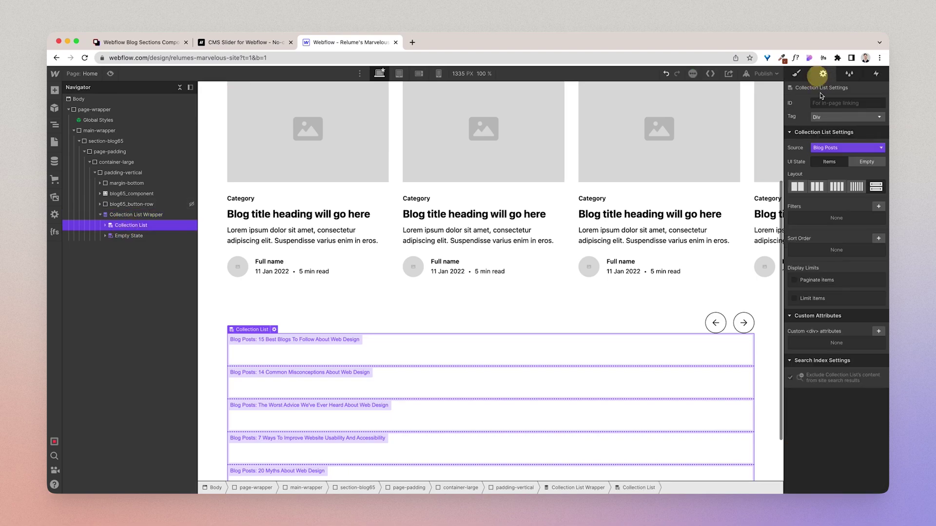
{"action": "left_click", "coordinate": [879, 331]}
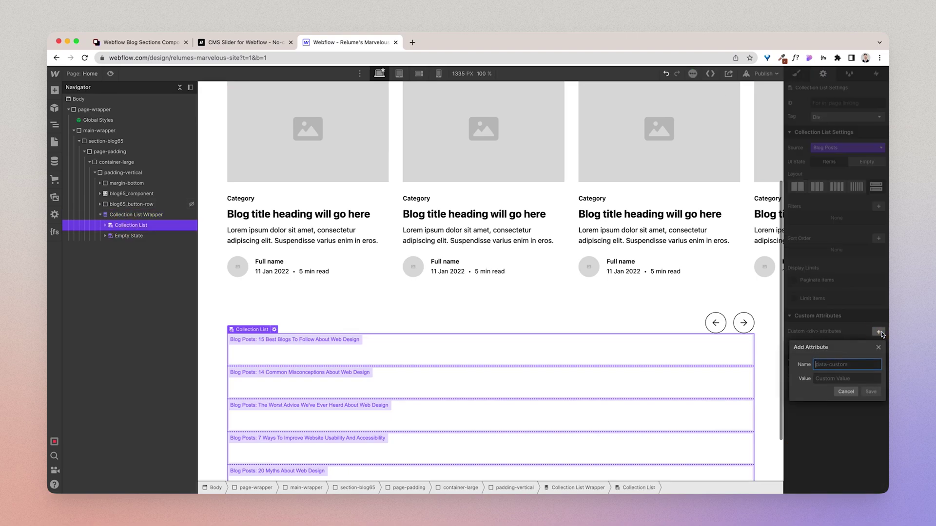
{"action": "left_click", "coordinate": [840, 380]}
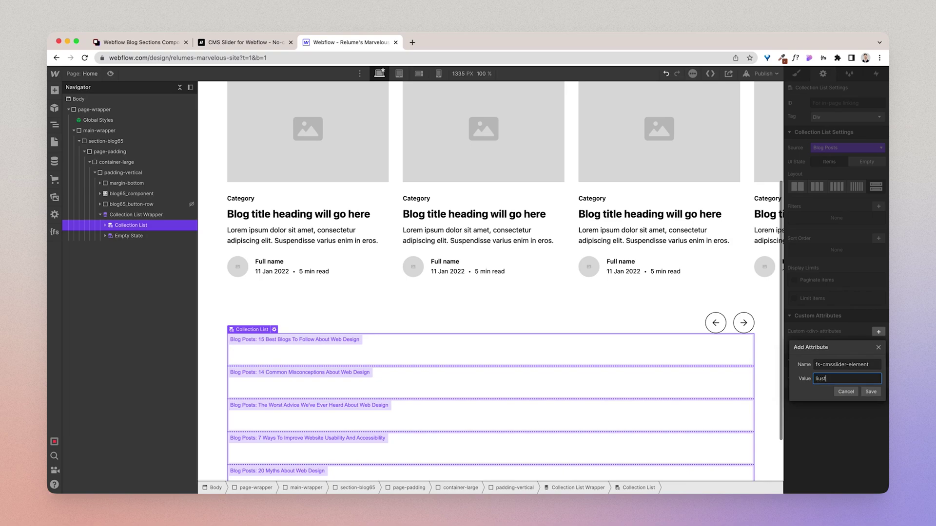
{"action": "left_click", "coordinate": [870, 392]}
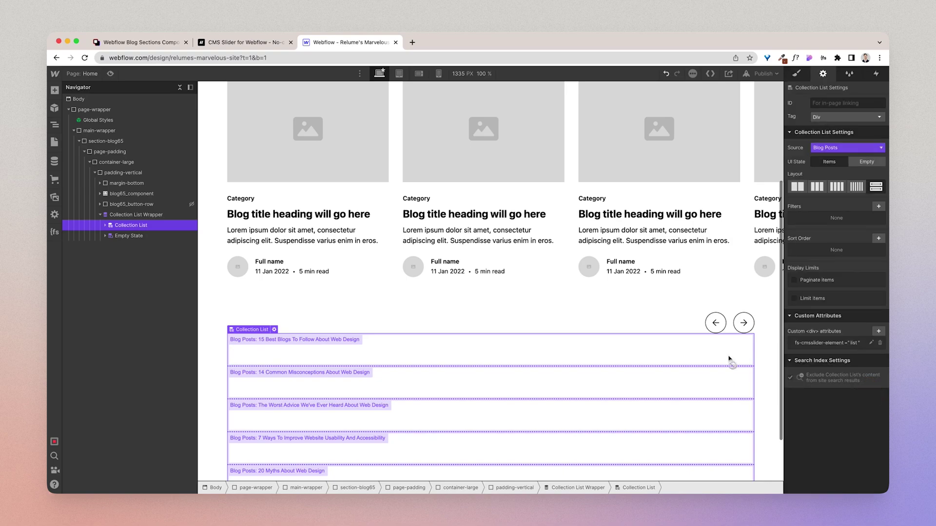
Expand the SLIDER row and copy its fs-cmsslider-element attribute name
{"action": "left_click", "coordinate": [261, 44]}
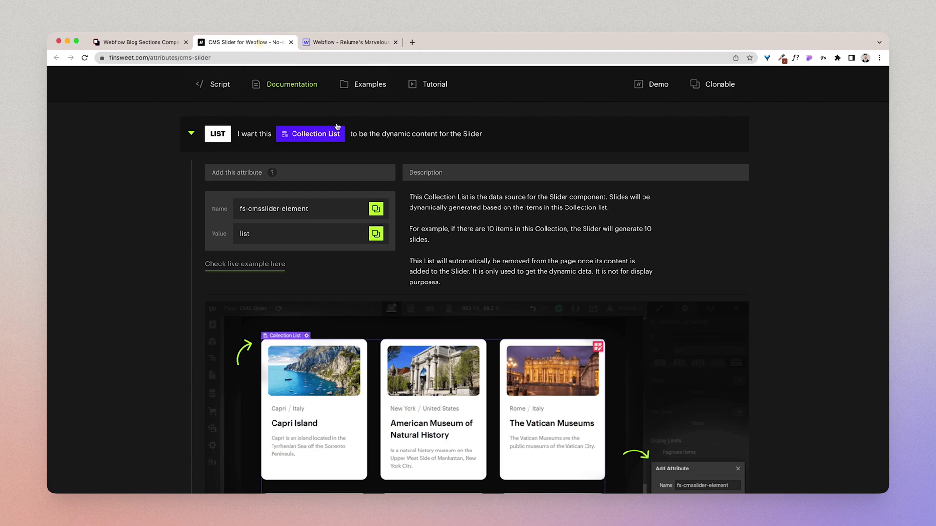
{"action": "scroll", "coordinate": [412, 268], "scroll_direction": "down", "scroll_amount": 5}
{"action": "scroll", "coordinate": [411, 268], "scroll_direction": "down", "scroll_amount": 2}
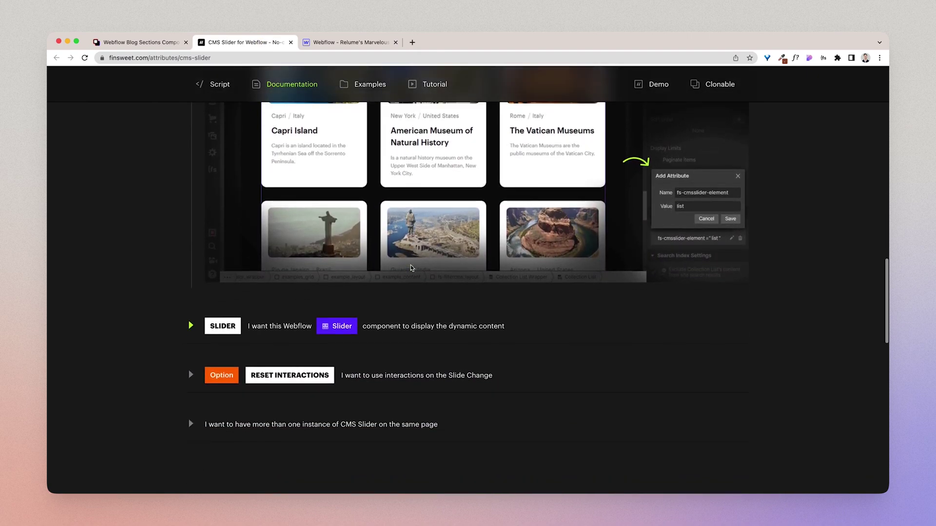
{"action": "left_click", "coordinate": [192, 326]}
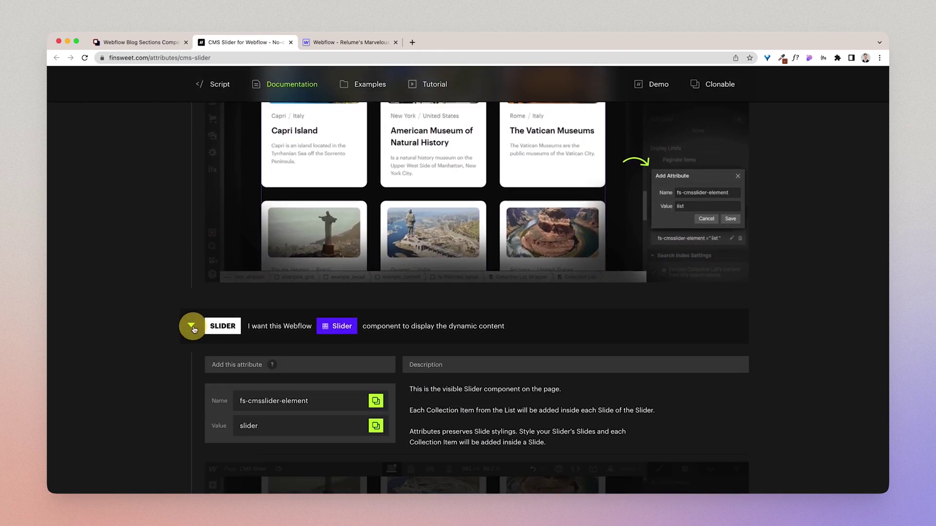
{"action": "scroll", "coordinate": [339, 343], "scroll_direction": "down", "scroll_amount": 2}
{"action": "scroll", "coordinate": [339, 343], "scroll_direction": "down", "scroll_amount": 1}
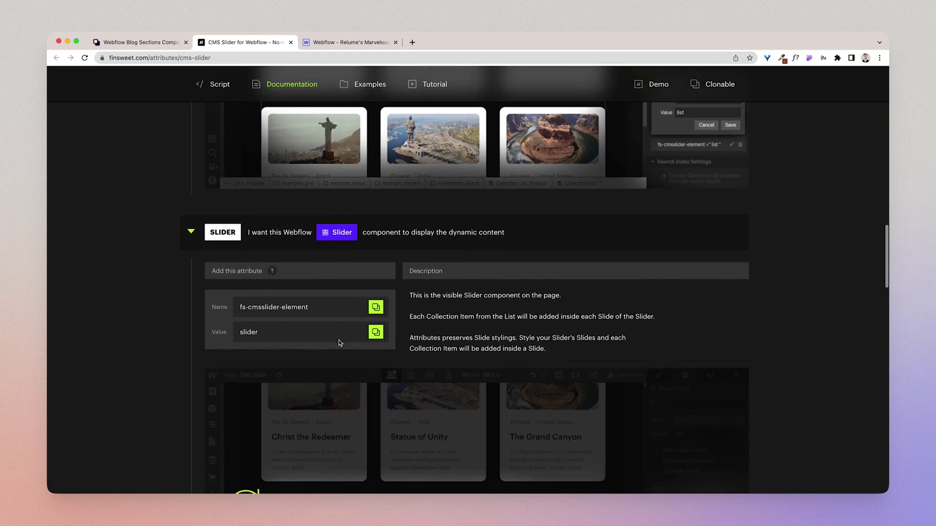
{"action": "left_click", "coordinate": [375, 306]}
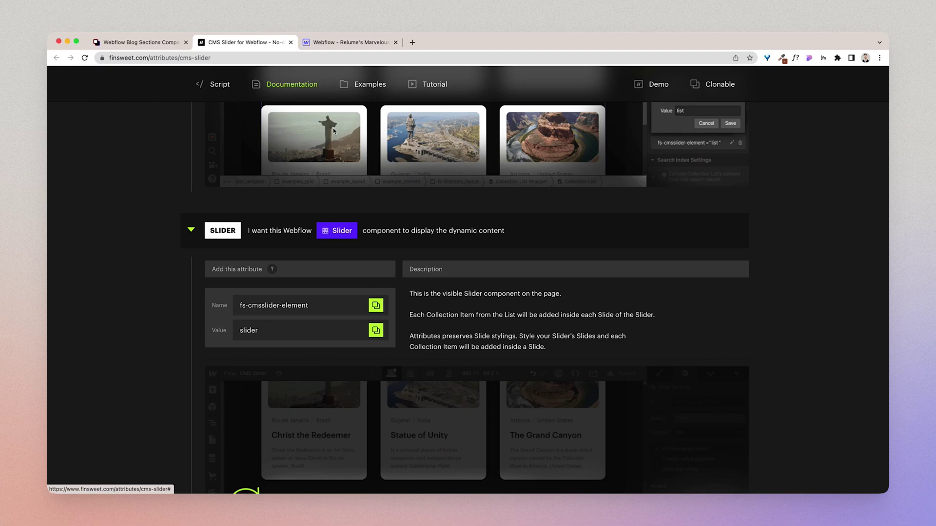
On the blog65_component slider, add custom attribute fs-cmsslider-element with value slider
{"action": "left_click", "coordinate": [343, 42]}
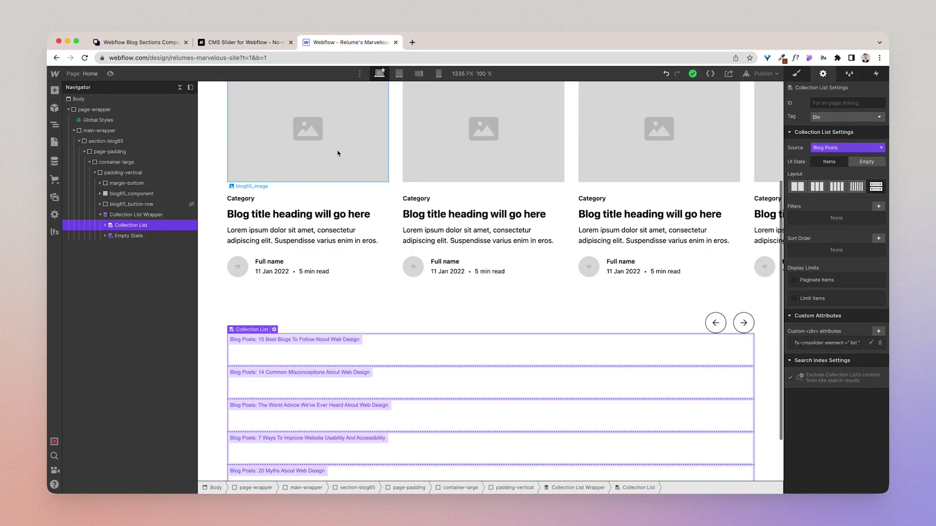
{"action": "scroll", "coordinate": [337, 153], "scroll_direction": "up", "scroll_amount": 5}
{"action": "left_click", "coordinate": [391, 230]}
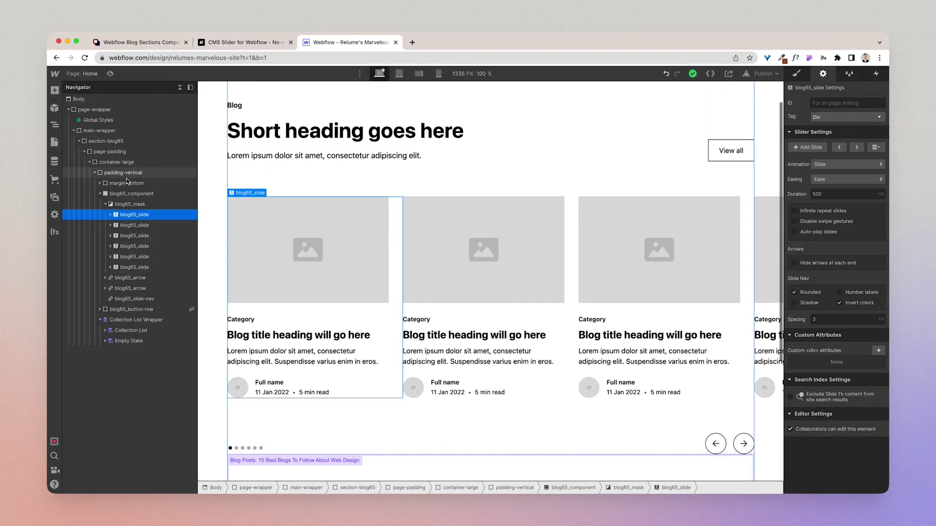
{"action": "left_click", "coordinate": [127, 194]}
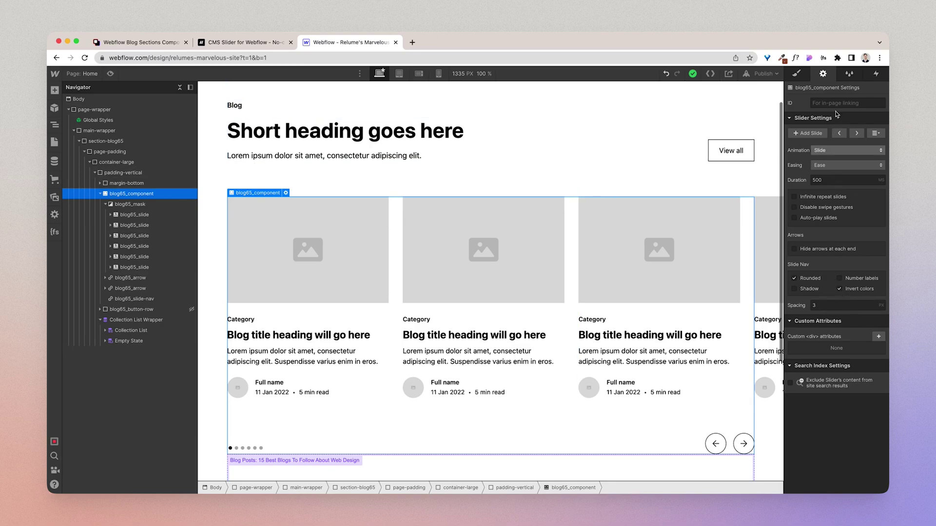
{"action": "left_click", "coordinate": [796, 73]}
{"action": "left_click", "coordinate": [823, 73]}
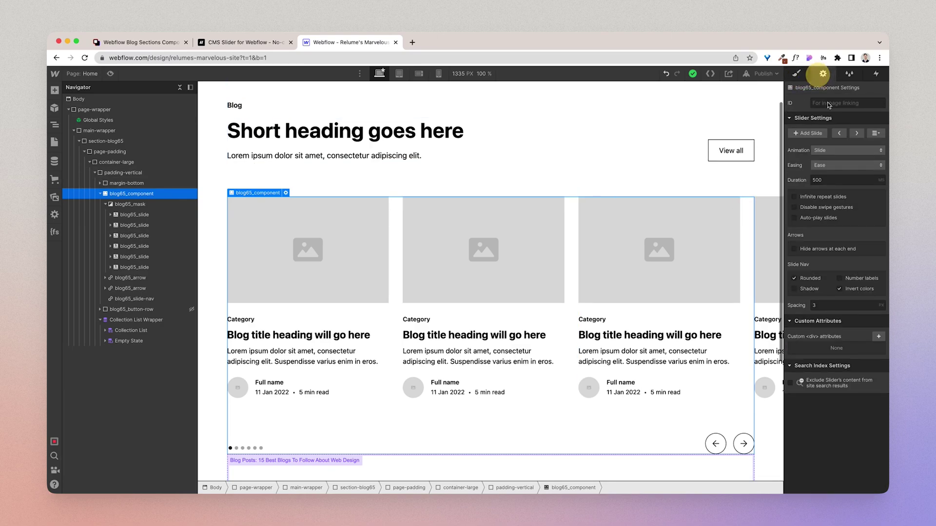
{"action": "left_click", "coordinate": [878, 338]}
{"action": "key", "text": "super+v"}
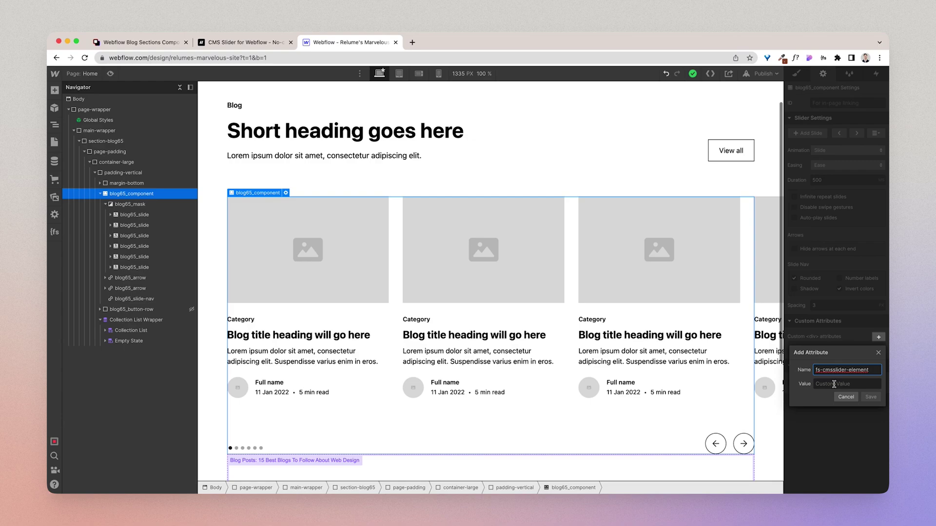
{"action": "left_click", "coordinate": [833, 384]}
{"action": "left_click", "coordinate": [267, 43]}
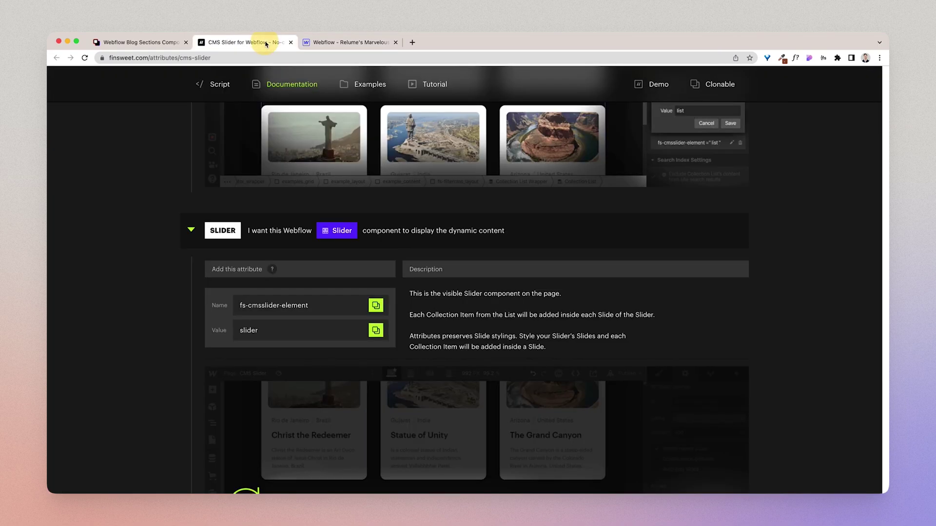
{"action": "left_click", "coordinate": [341, 44]}
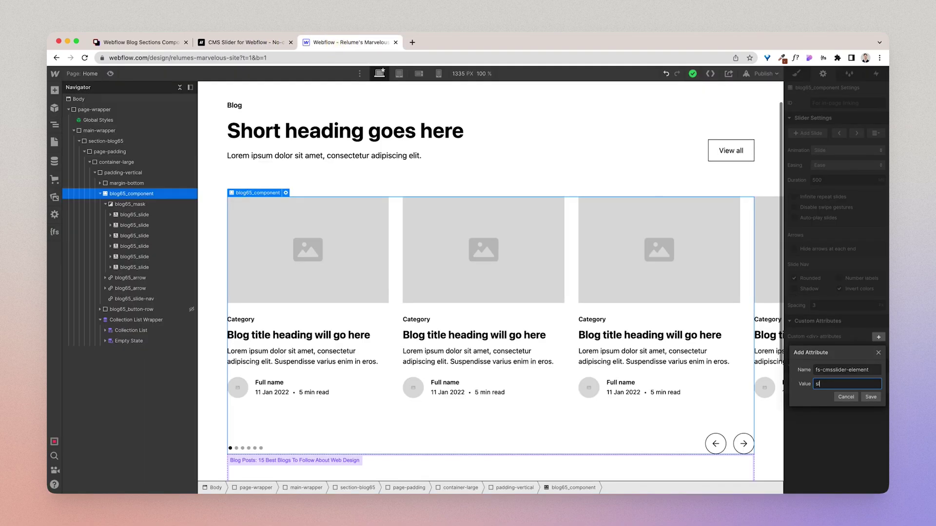
{"action": "left_click", "coordinate": [871, 397]}
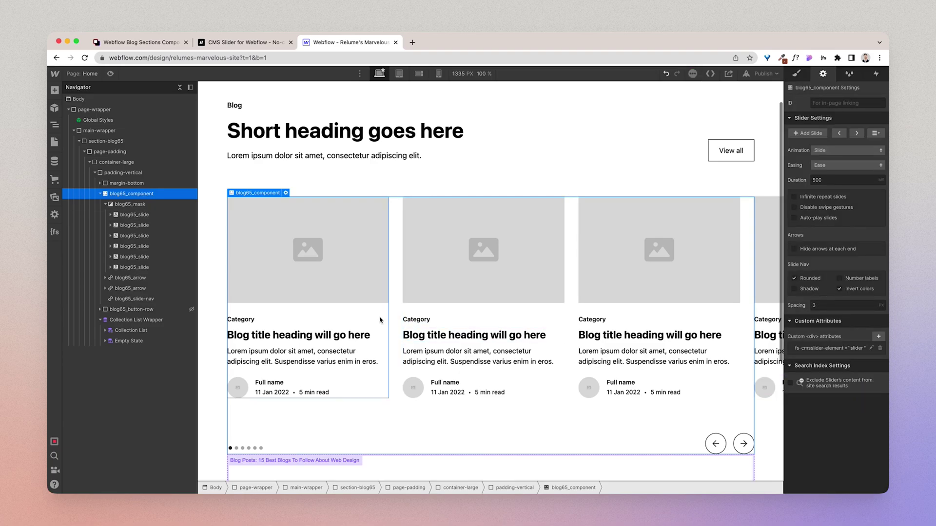
Paste the first slide's blog65_item card into the Blog Posts collection item
{"action": "scroll", "coordinate": [381, 320], "scroll_direction": "down", "scroll_amount": 5}
{"action": "scroll", "coordinate": [381, 320], "scroll_direction": "up", "scroll_amount": 5}
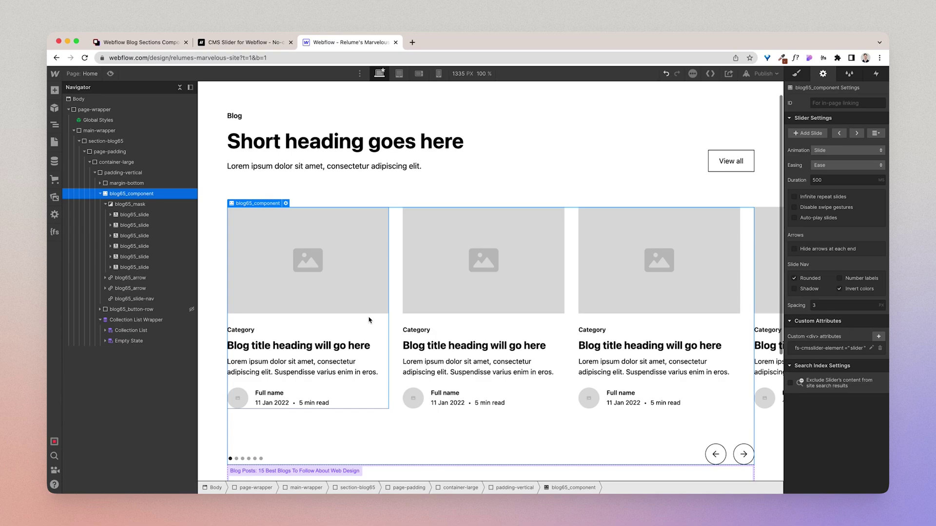
{"action": "left_click", "coordinate": [370, 319]}
{"action": "scroll", "coordinate": [403, 278], "scroll_direction": "down", "scroll_amount": 3}
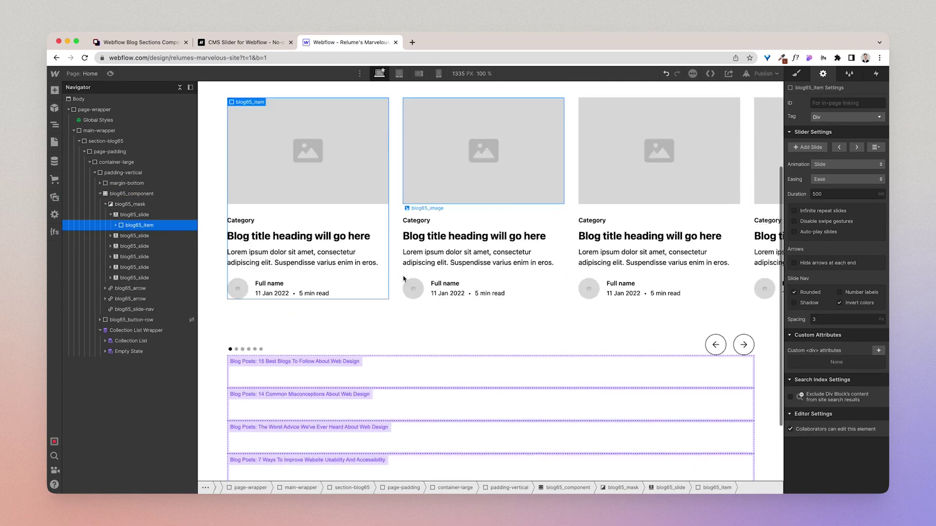
{"action": "scroll", "coordinate": [397, 292], "scroll_direction": "down", "scroll_amount": 2}
{"action": "left_click", "coordinate": [381, 310]}
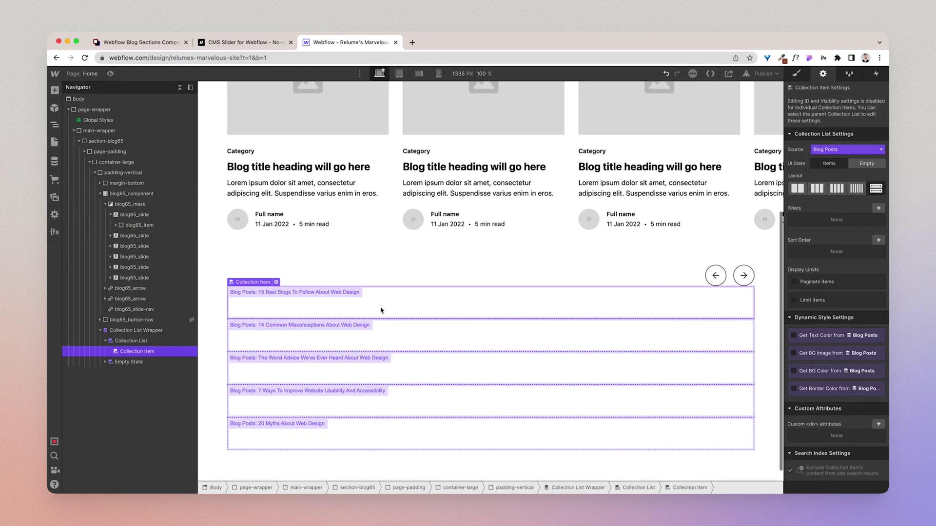
{"action": "key", "text": "ctrl+v"}
{"action": "scroll", "coordinate": [381, 310], "scroll_direction": "down", "scroll_amount": 5}
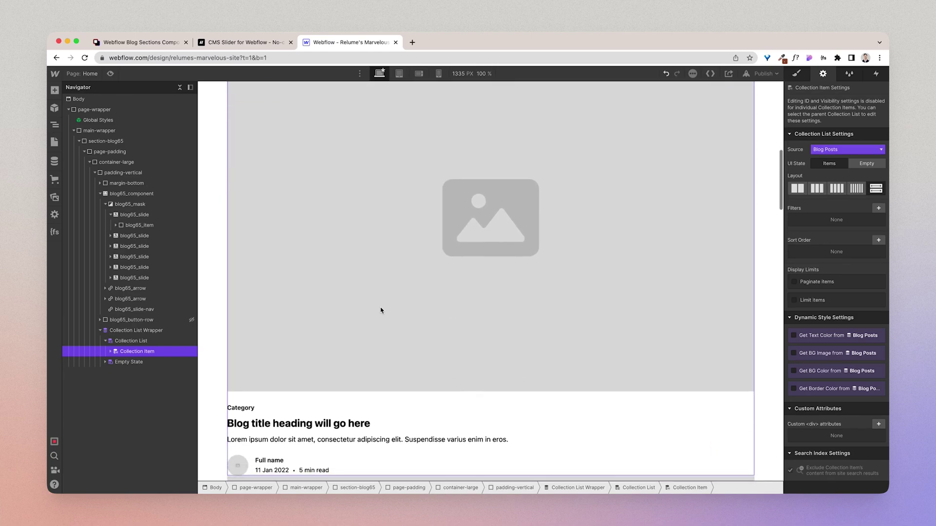
{"action": "left_click", "coordinate": [123, 340]}
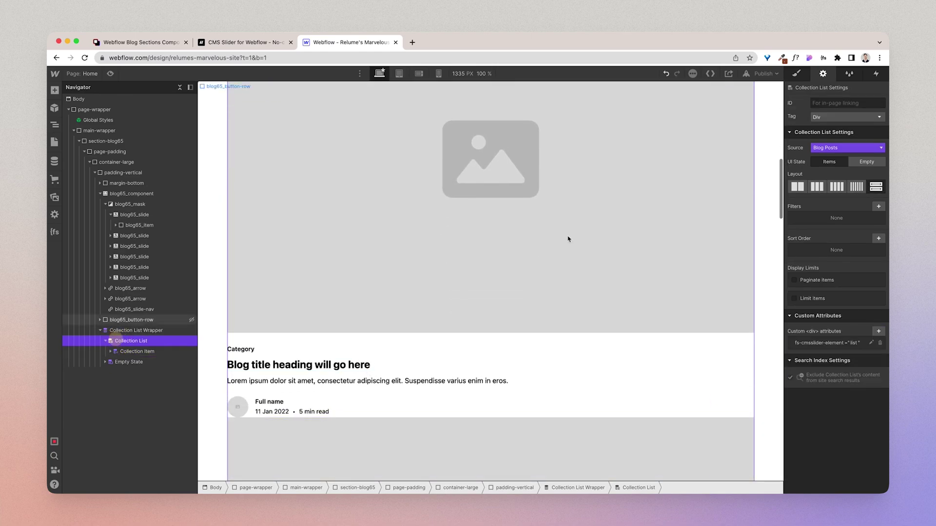
Set the collection list's Display to Grid with one row and three columns
{"action": "left_click", "coordinate": [797, 74]}
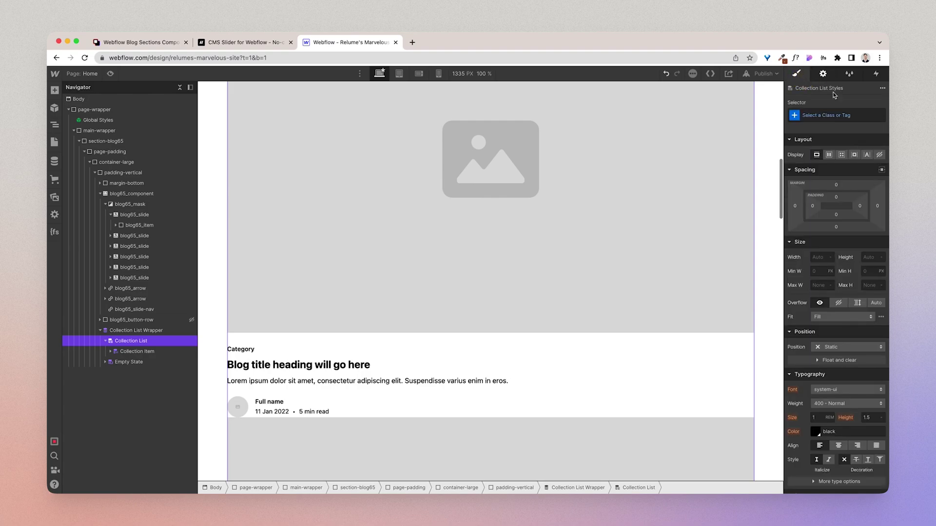
{"action": "left_click", "coordinate": [841, 155]}
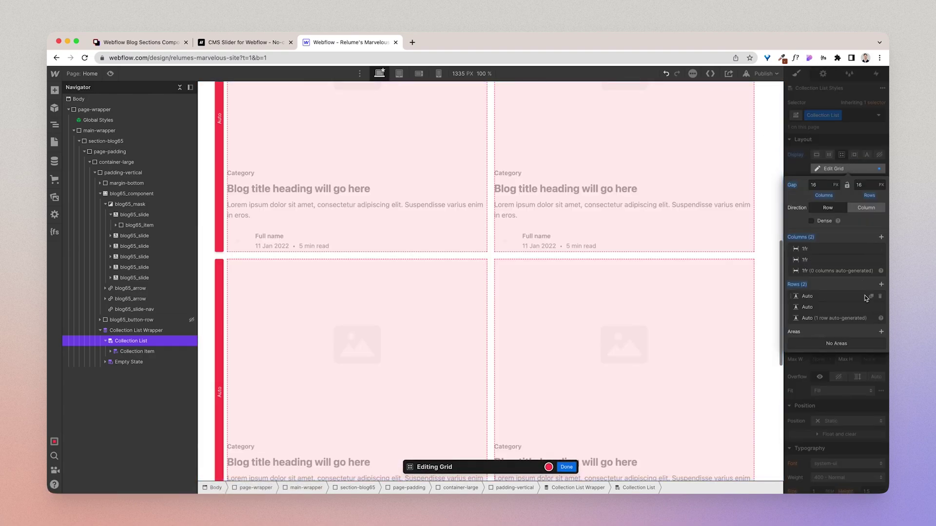
{"action": "left_click", "coordinate": [880, 308]}
{"action": "left_click", "coordinate": [882, 238]}
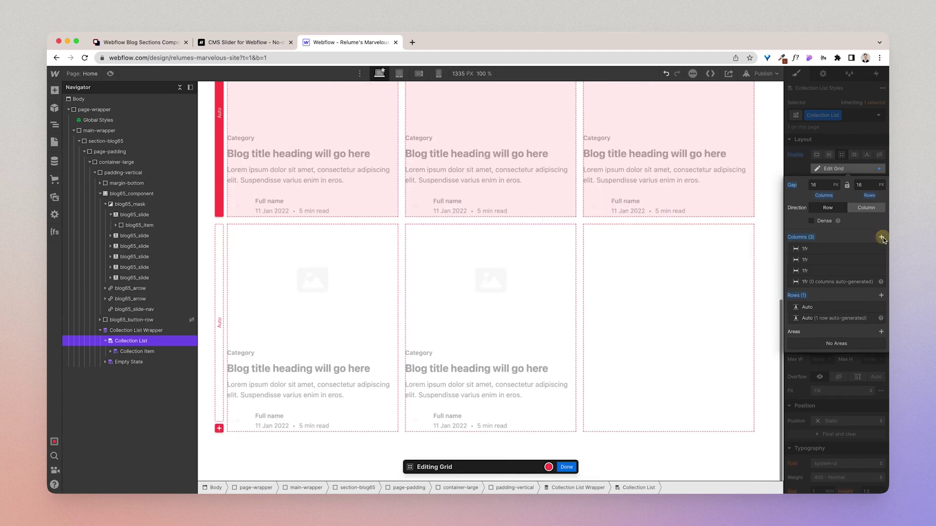
{"action": "scroll", "coordinate": [621, 297], "scroll_direction": "up", "scroll_amount": 5}
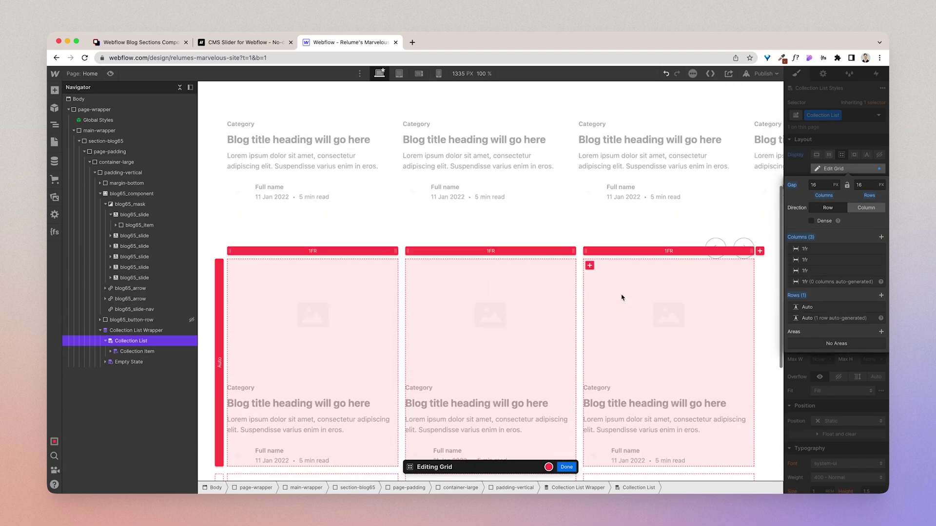
{"action": "left_click", "coordinate": [567, 466]}
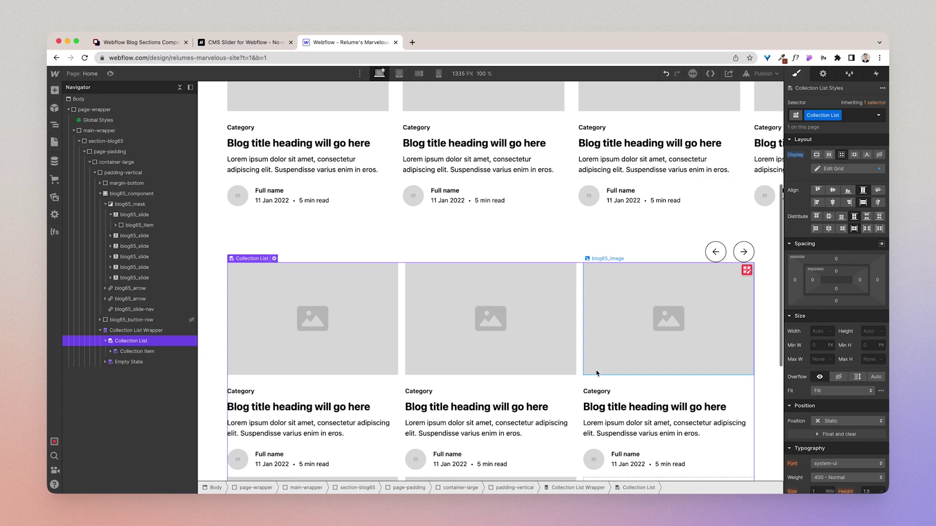
{"action": "scroll", "coordinate": [598, 347], "scroll_direction": "down", "scroll_amount": 2}
{"action": "scroll", "coordinate": [598, 347], "scroll_direction": "down", "scroll_amount": 1}
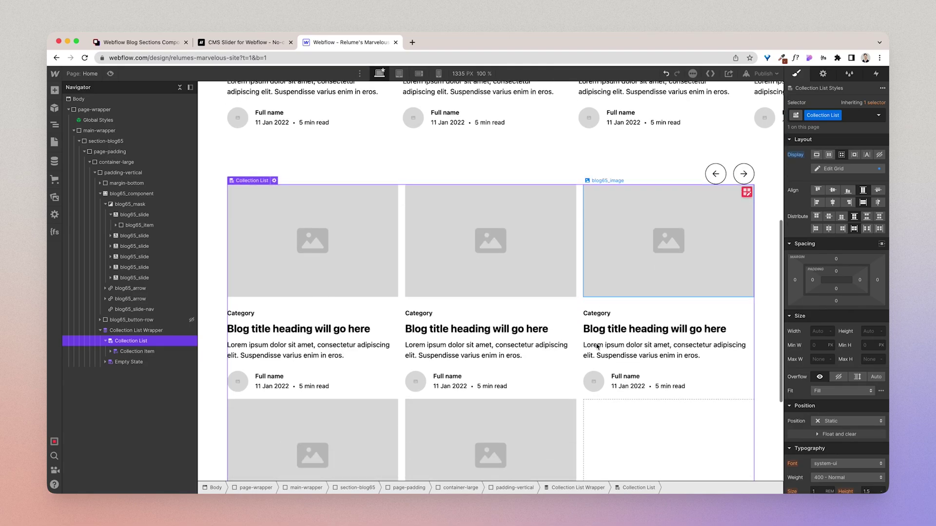
{"action": "left_click", "coordinate": [146, 330]}
{"action": "scroll", "coordinate": [491, 305], "scroll_direction": "up", "scroll_amount": 1}
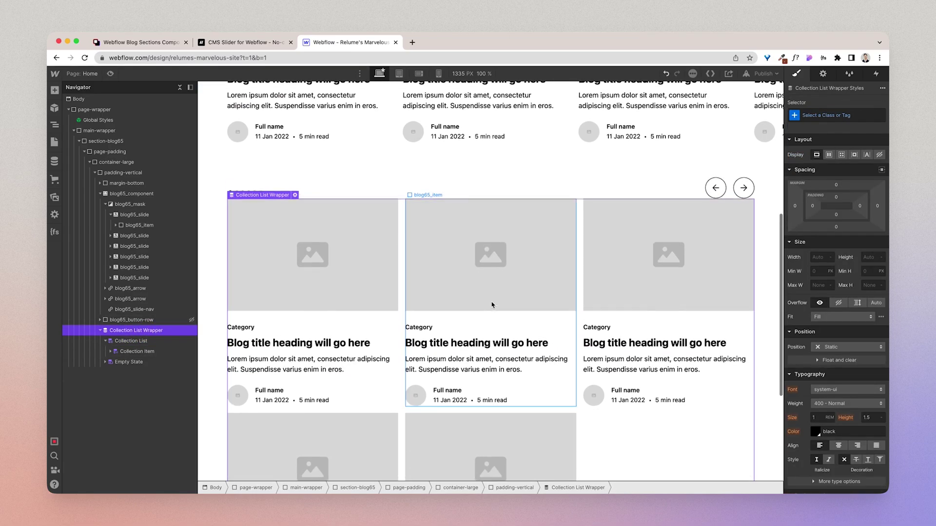
{"action": "scroll", "coordinate": [539, 286], "scroll_direction": "up", "scroll_amount": 5}
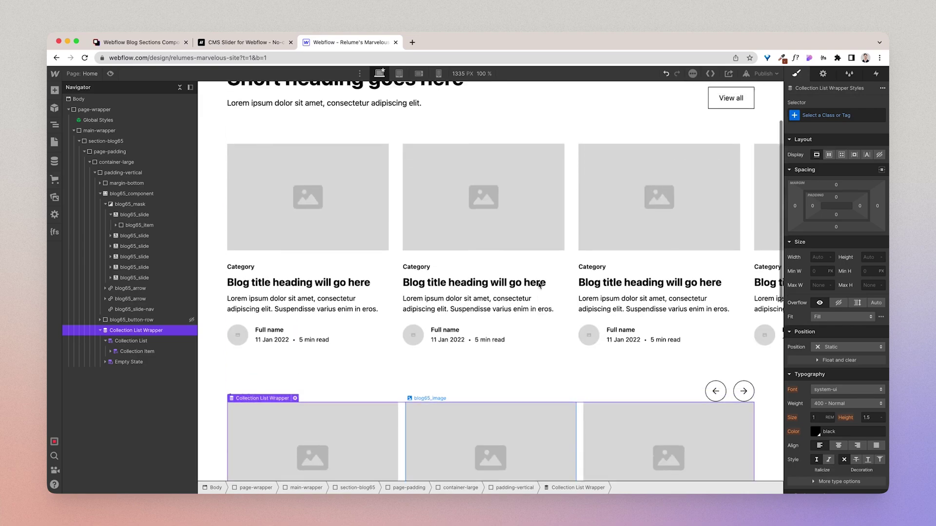
{"action": "scroll", "coordinate": [539, 286], "scroll_direction": "down", "scroll_amount": 5}
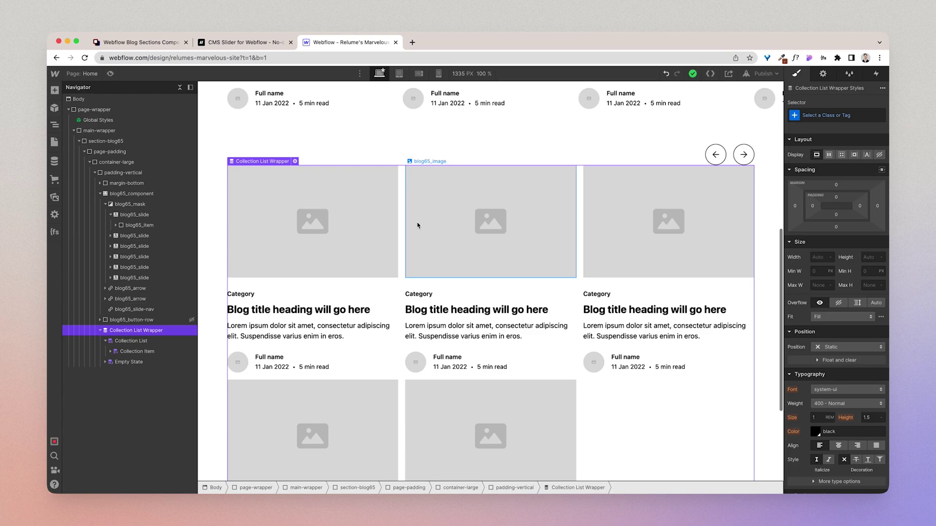
Bind the card image to each post's Thumbnail image from Blog Posts
{"action": "left_click", "coordinate": [356, 287]}
{"action": "left_click", "coordinate": [305, 211]}
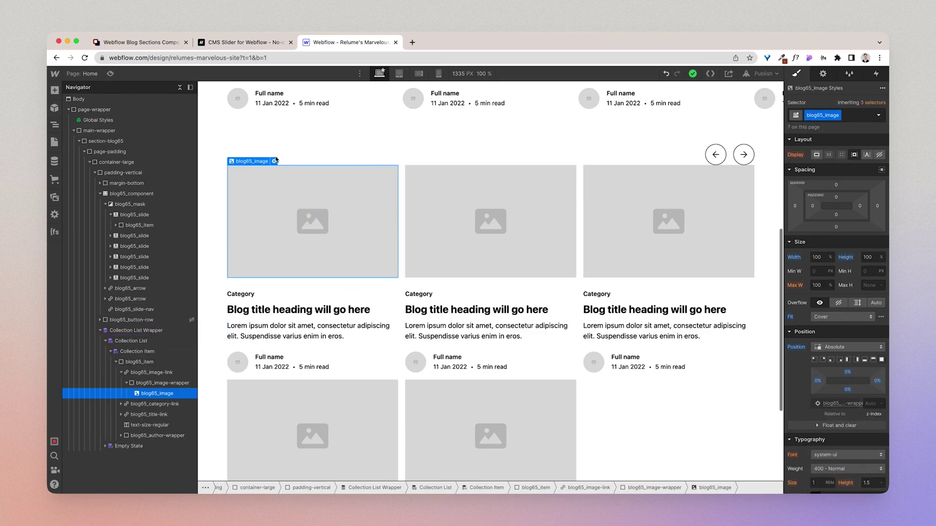
{"action": "left_click", "coordinate": [274, 161]}
{"action": "left_click", "coordinate": [239, 324]}
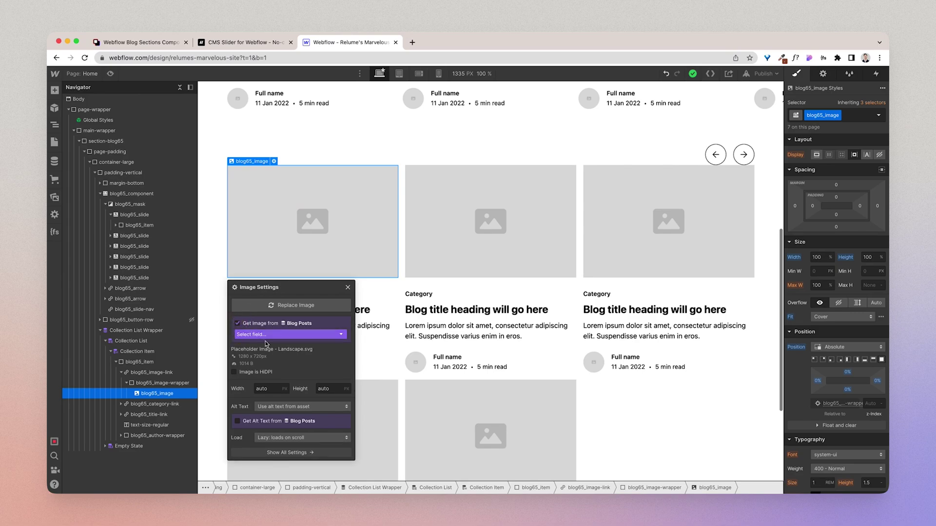
{"action": "left_click", "coordinate": [267, 334]}
{"action": "left_click", "coordinate": [267, 360]}
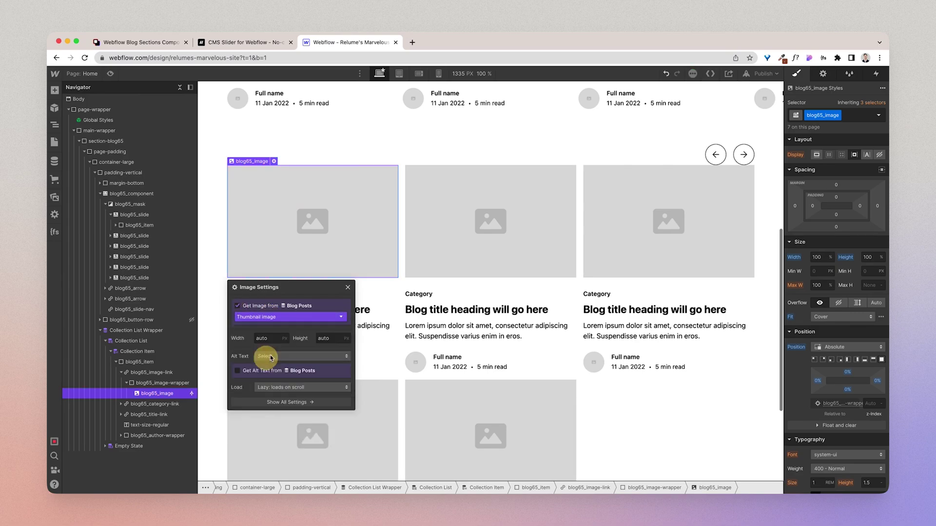
Bind the card's title heading to the Blog Posts Name field
{"action": "left_click", "coordinate": [369, 312]}
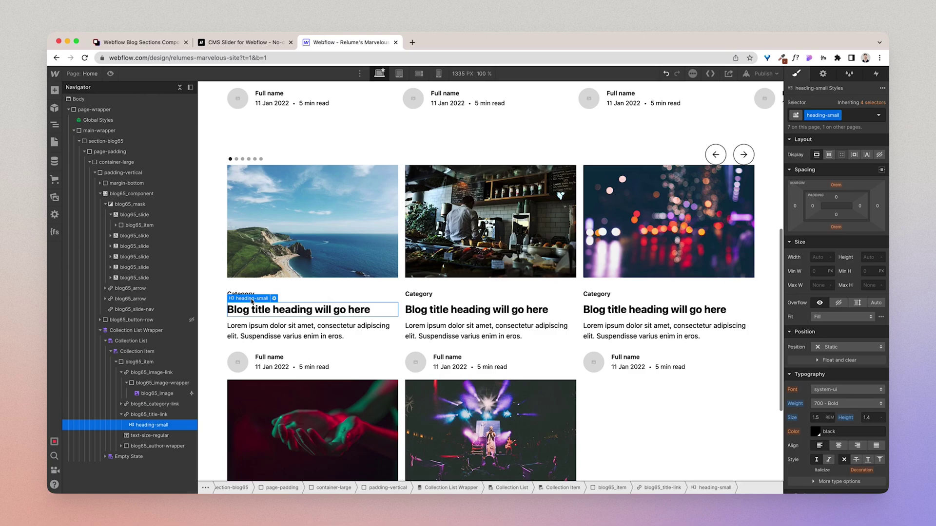
{"action": "left_click", "coordinate": [274, 299]}
{"action": "left_click", "coordinate": [245, 391]}
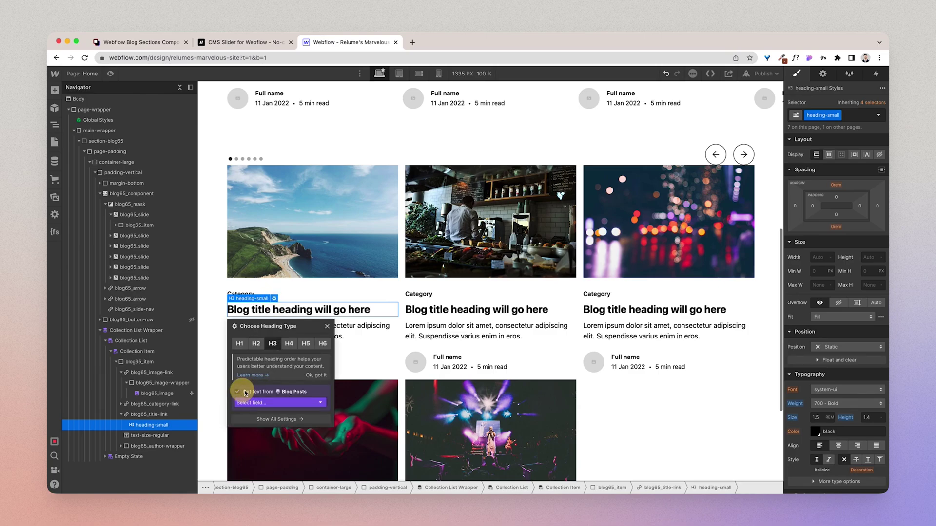
{"action": "left_click", "coordinate": [264, 402]}
{"action": "left_click", "coordinate": [265, 421]}
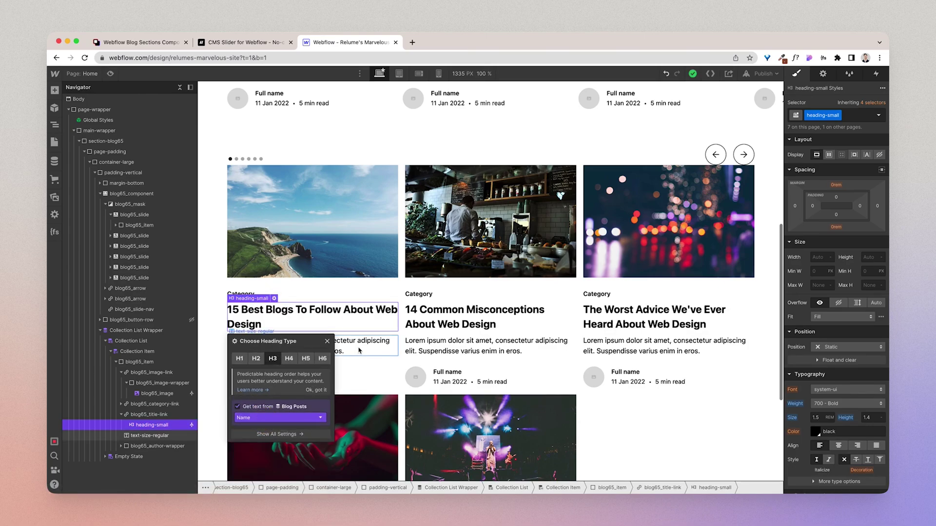
Bind the card paragraph to Post Summary, then return to the CMS Slider docs
{"action": "left_click", "coordinate": [310, 349]}
{"action": "left_click", "coordinate": [280, 332]}
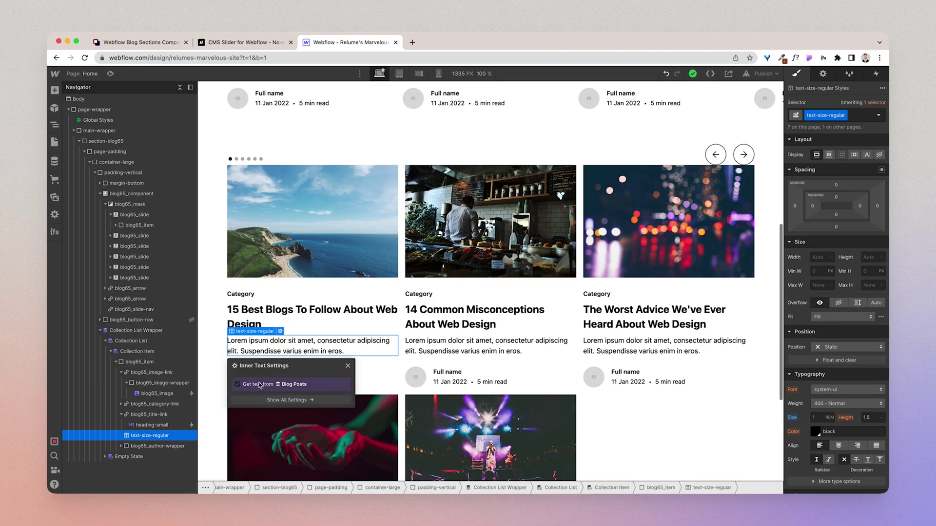
{"action": "left_click", "coordinate": [260, 384]}
{"action": "left_click", "coordinate": [265, 397]}
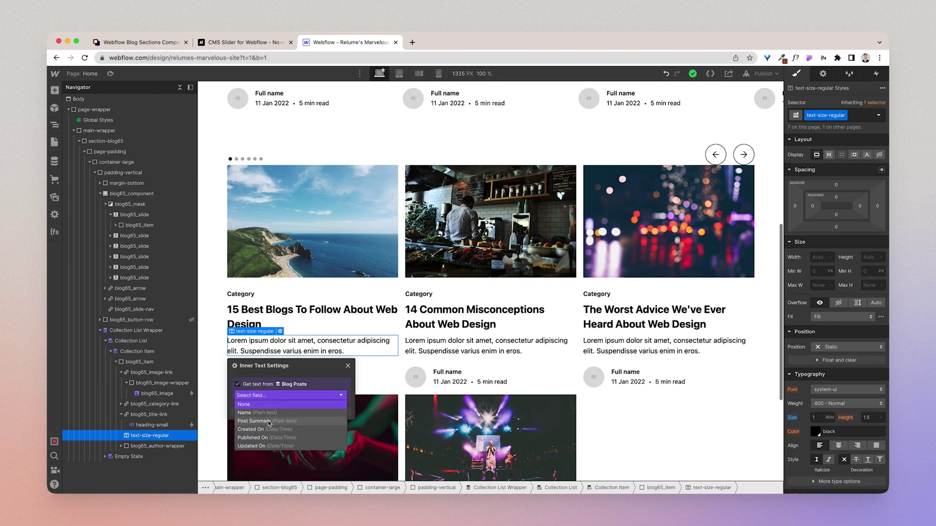
{"action": "left_click", "coordinate": [260, 421]}
{"action": "left_click", "coordinate": [409, 295]}
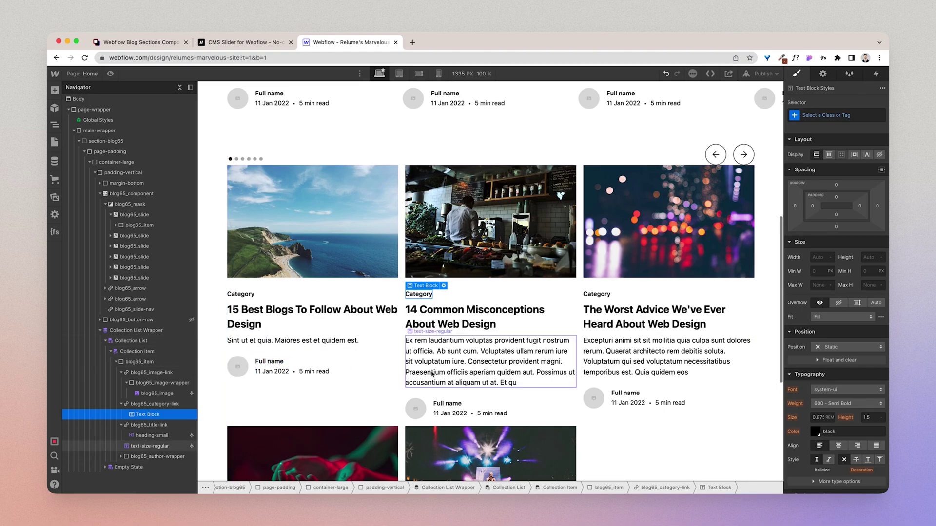
{"action": "scroll", "coordinate": [431, 373], "scroll_direction": "up", "scroll_amount": 2}
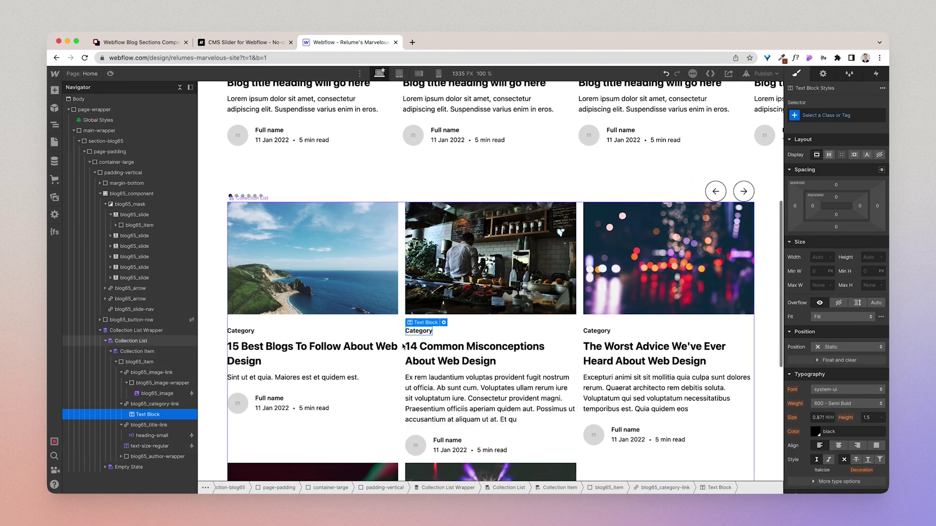
{"action": "left_click", "coordinate": [261, 43]}
Scroll the CMS Slider docs back to the fs-cmsslider-element = slider attribute box
{"action": "scroll", "coordinate": [357, 253], "scroll_direction": "down", "scroll_amount": 15}
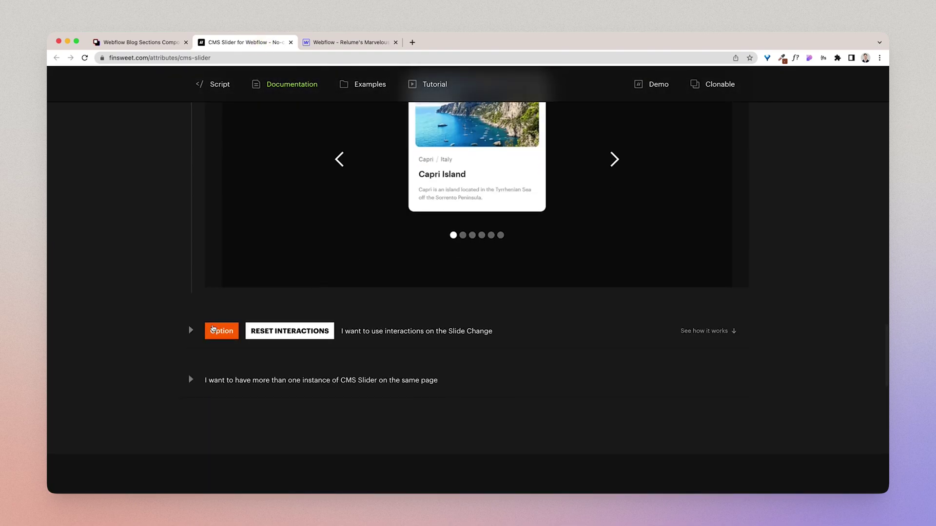
{"action": "scroll", "coordinate": [335, 309], "scroll_direction": "up", "scroll_amount": 5}
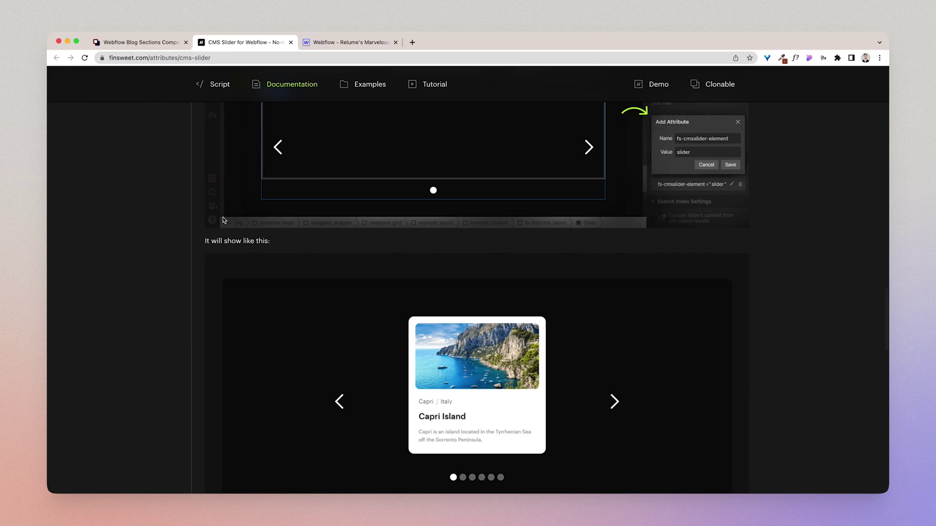
{"action": "scroll", "coordinate": [224, 220], "scroll_direction": "up", "scroll_amount": 5}
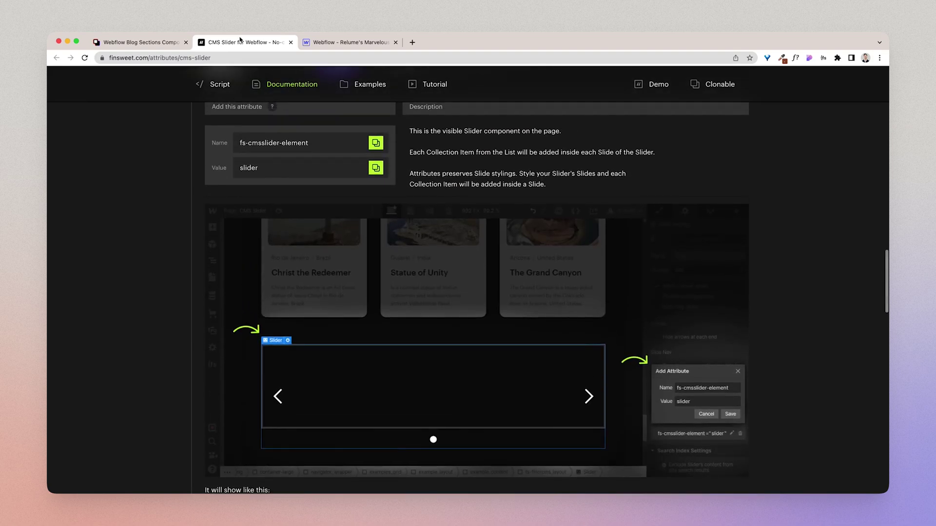
Delete the four placeholder blog cards from the Relume slider's slides
{"action": "left_click", "coordinate": [365, 44]}
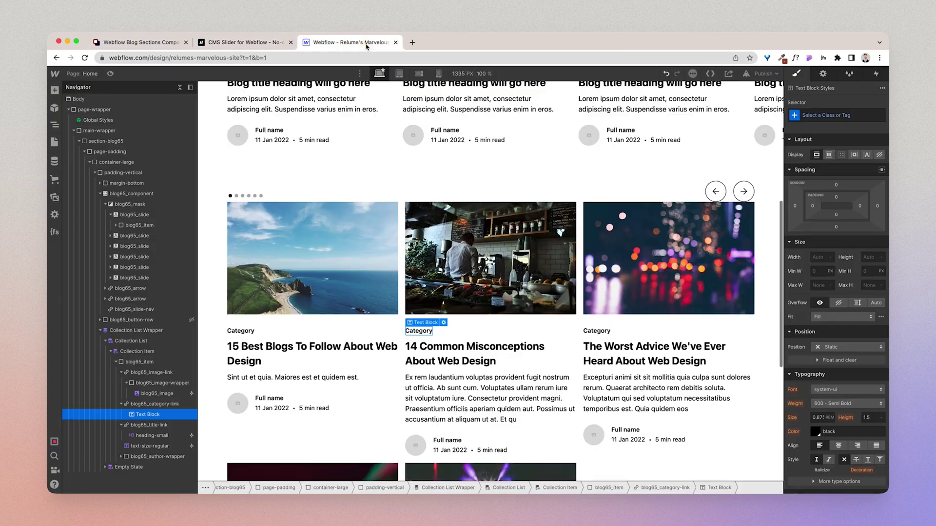
{"action": "scroll", "coordinate": [317, 213], "scroll_direction": "up", "scroll_amount": 5}
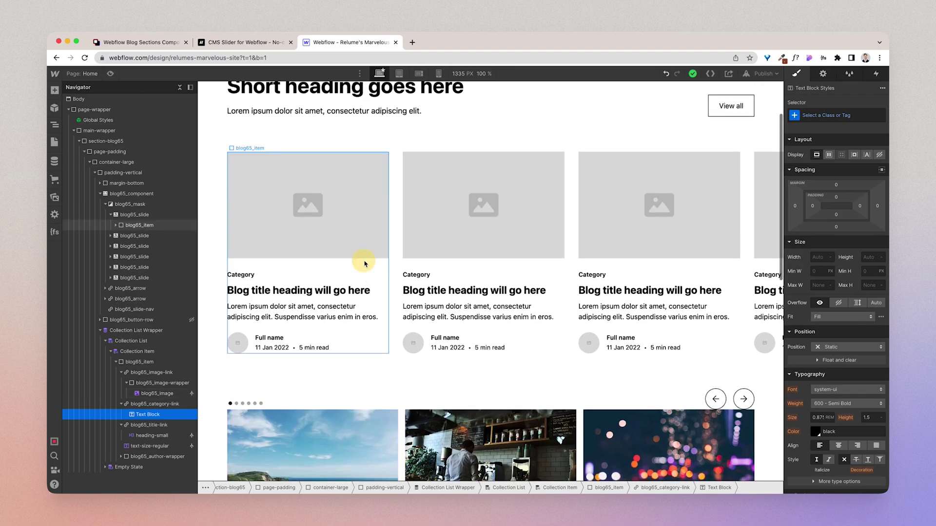
{"action": "left_click", "coordinate": [364, 263]}
{"action": "key", "text": "Delete"}
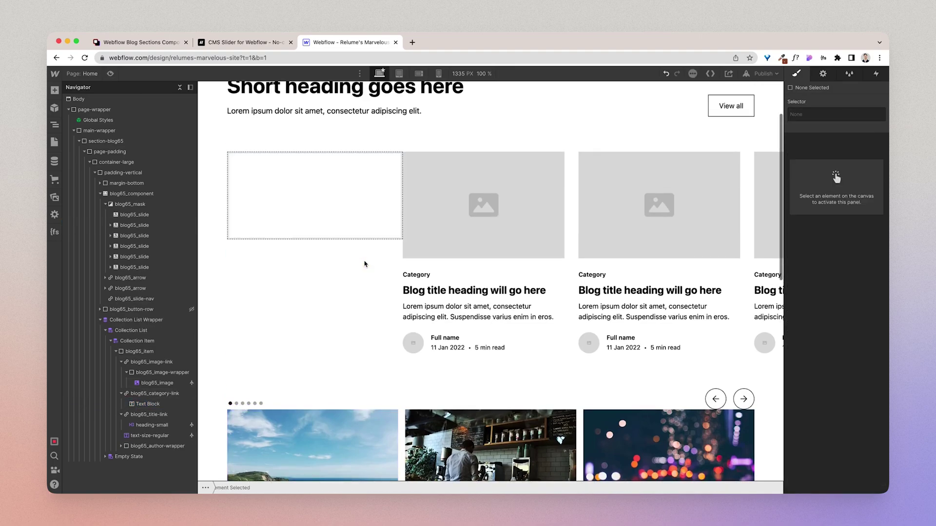
{"action": "left_click", "coordinate": [481, 276]}
{"action": "key", "text": "Delete"}
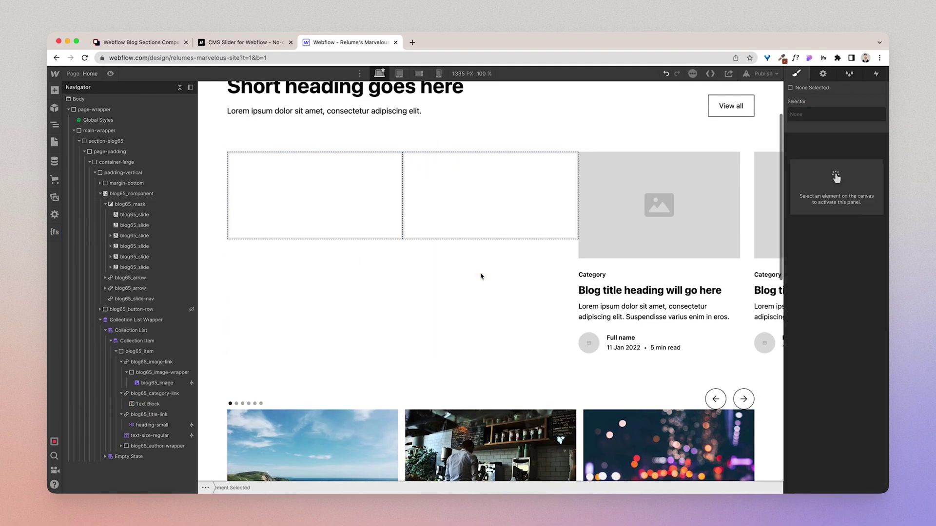
{"action": "left_click", "coordinate": [639, 266]}
{"action": "key", "text": "Delete"}
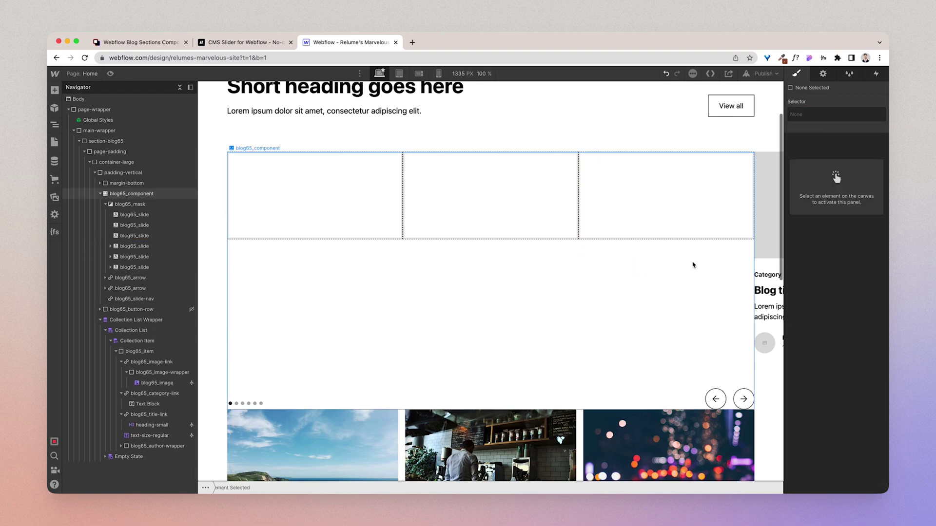
{"action": "left_click", "coordinate": [766, 269]}
{"action": "key", "text": "Delete"}
Delete the extra blog65_slide elements, undoing once to keep three slides
{"action": "left_click", "coordinate": [154, 257]}
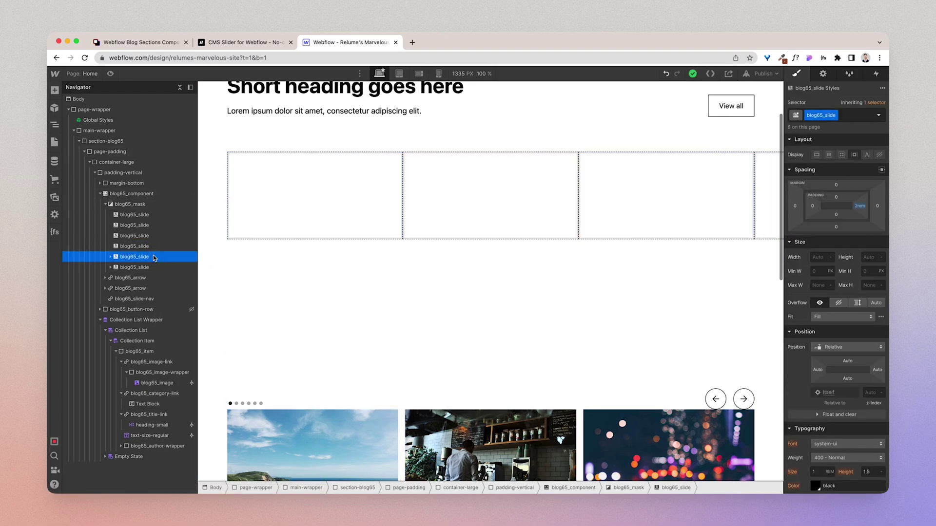
{"action": "key", "text": "Delete"}
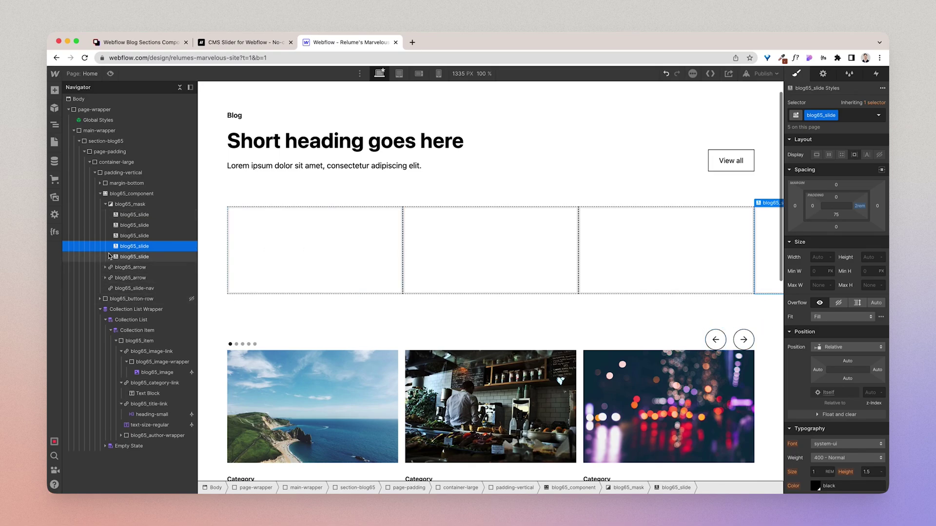
{"action": "key", "text": "Delete"}
{"action": "key", "text": "Delete"}
{"action": "key", "text": "Delete"}
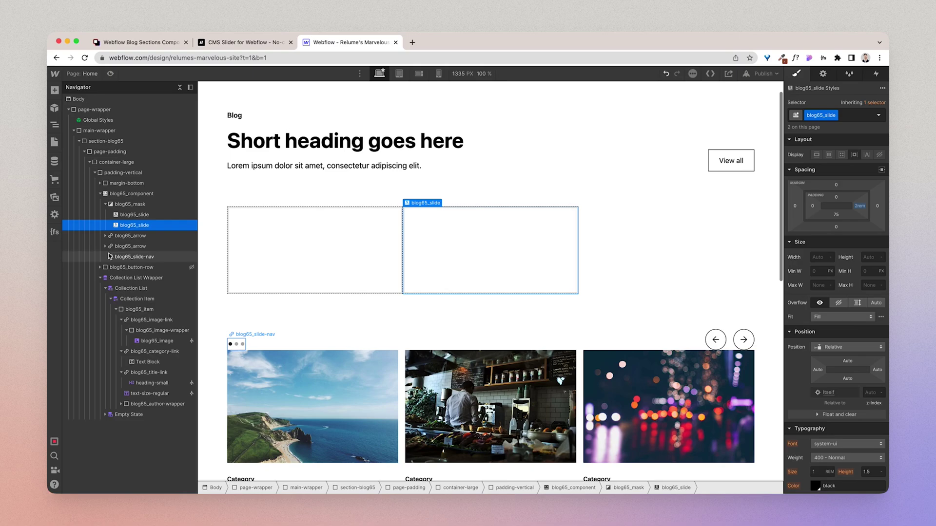
{"action": "key", "text": "ctrl+z"}
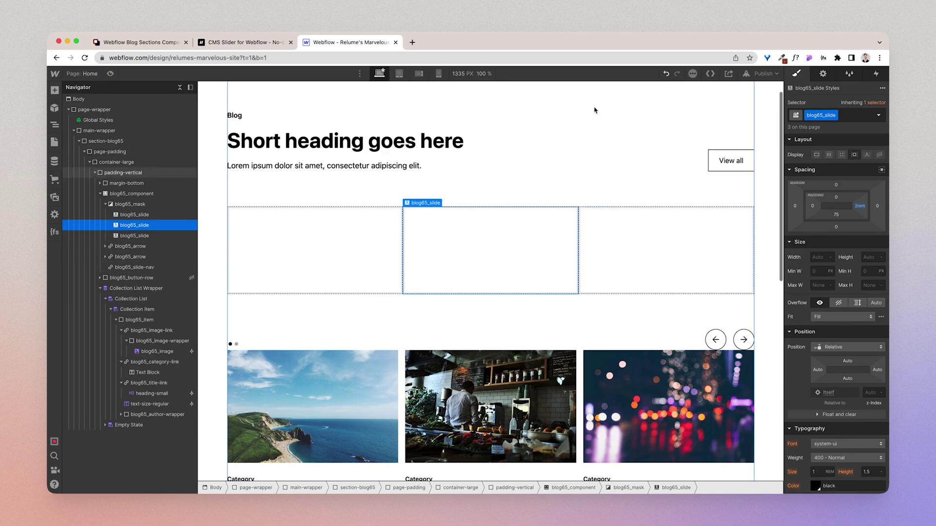
{"action": "left_click", "coordinate": [593, 119]}
{"action": "scroll", "coordinate": [526, 159], "scroll_direction": "up", "scroll_amount": 1}
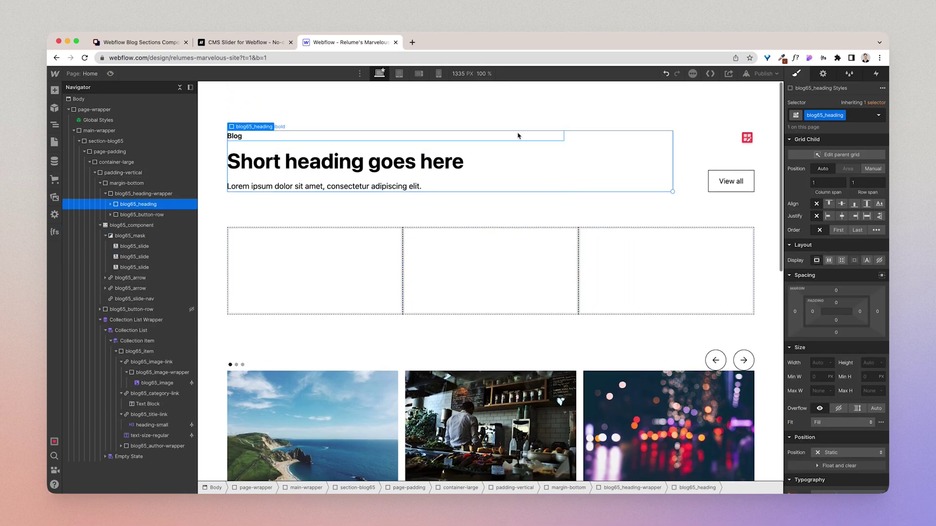
{"action": "scroll", "coordinate": [463, 244], "scroll_direction": "down", "scroll_amount": 4}
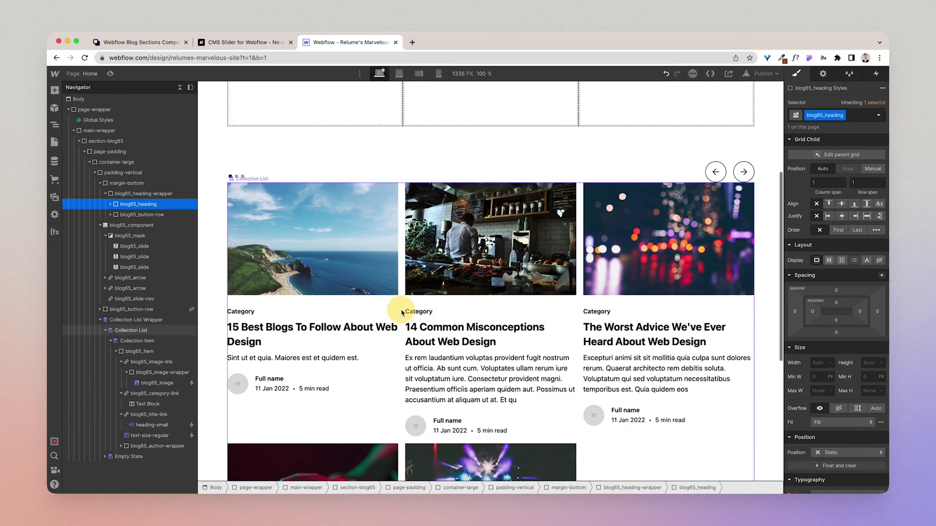
Add the class 'hide' to the blog Collection List Wrapper
{"action": "left_click", "coordinate": [401, 246]}
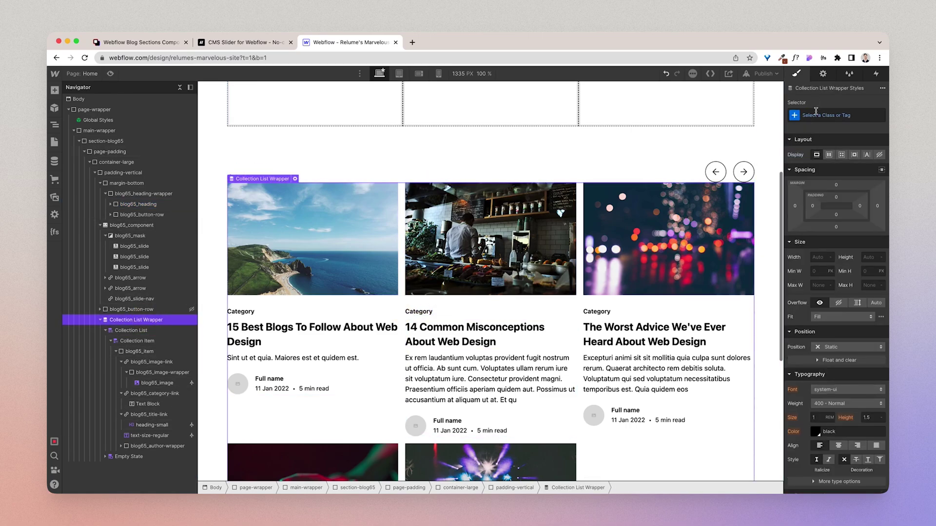
{"action": "left_click", "coordinate": [815, 111]}
{"action": "type", "text": "hide"}
{"action": "key", "text": "Return"}
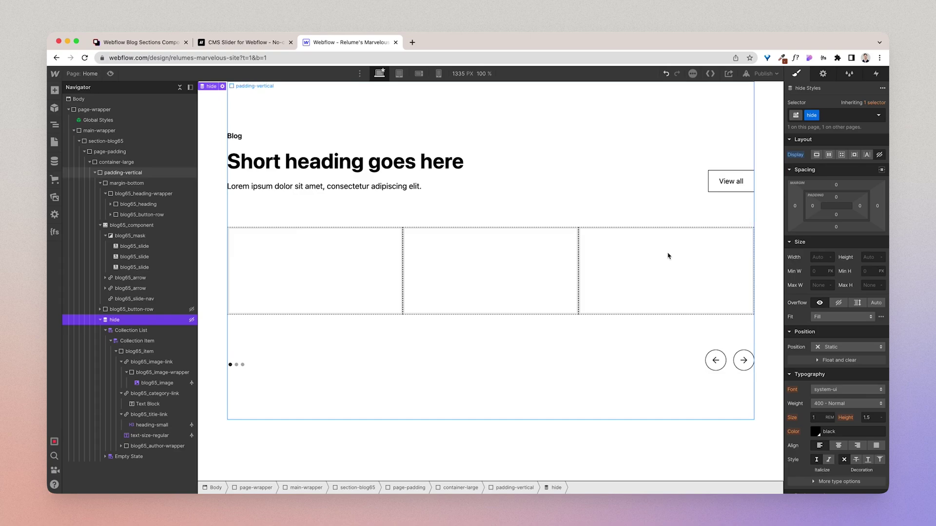
Publish the site to the webflow.io domain and open the live page
{"action": "left_click", "coordinate": [761, 74]}
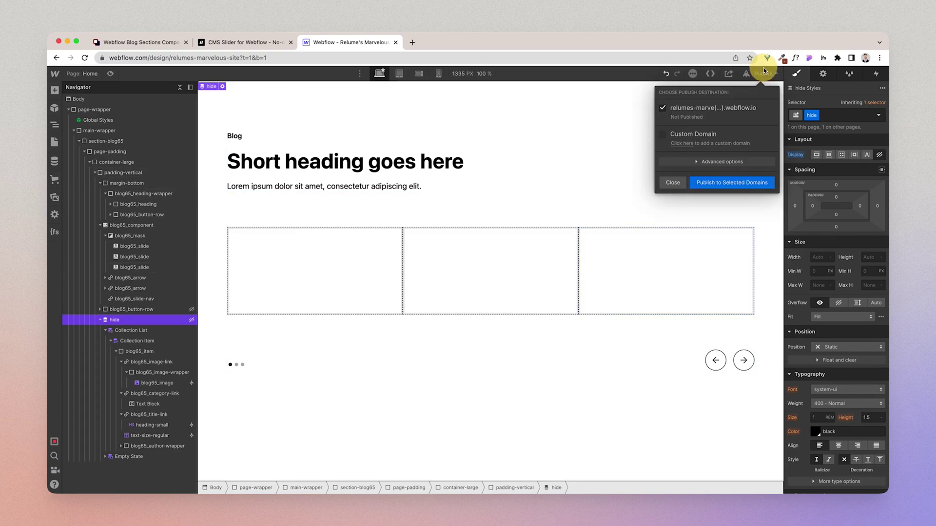
{"action": "left_click", "coordinate": [739, 186]}
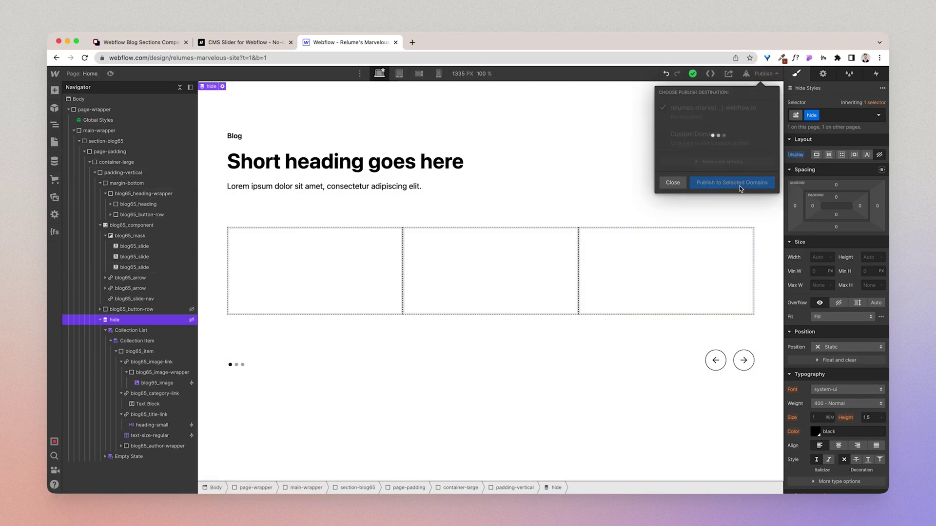
{"action": "left_click", "coordinate": [760, 107]}
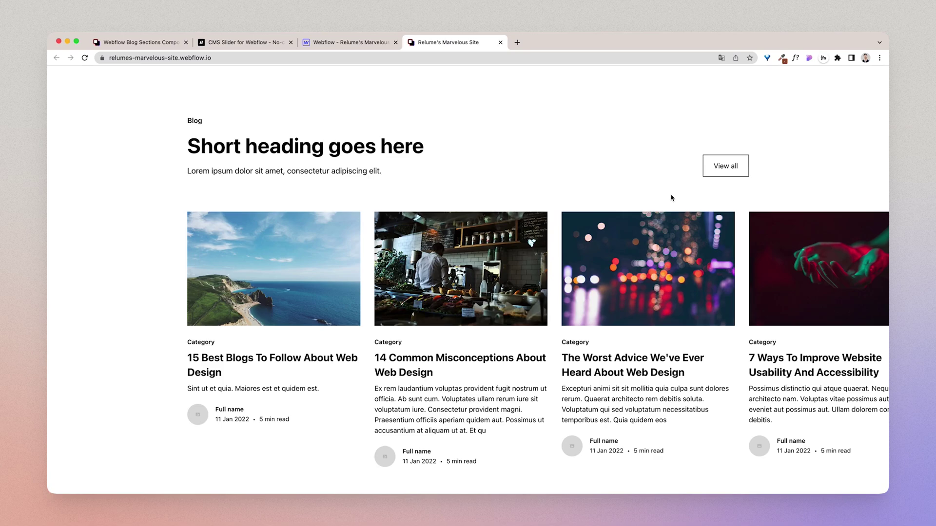
Advance the live slider nine times until '20 Myths About Web Design' appears
{"action": "scroll", "coordinate": [670, 201], "scroll_direction": "down", "scroll_amount": 2}
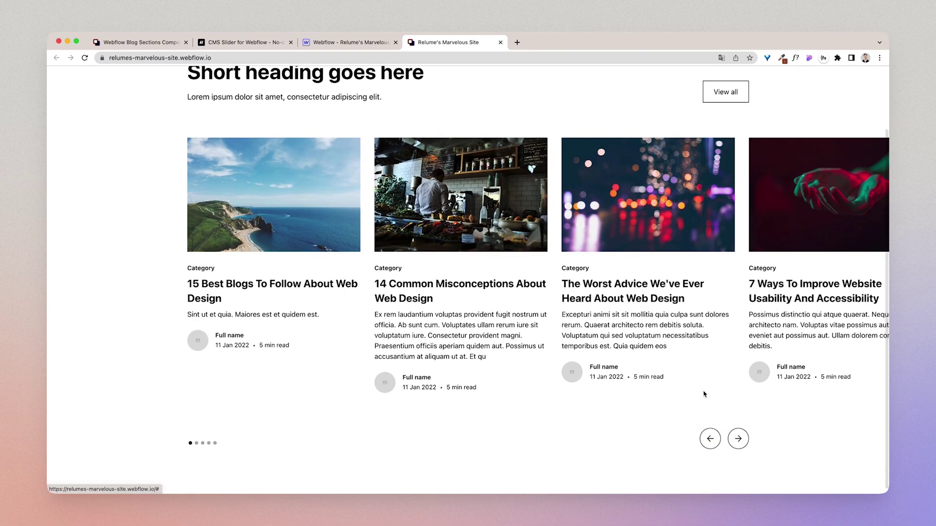
{"action": "left_click", "coordinate": [738, 440]}
{"action": "left_click", "coordinate": [738, 439]}
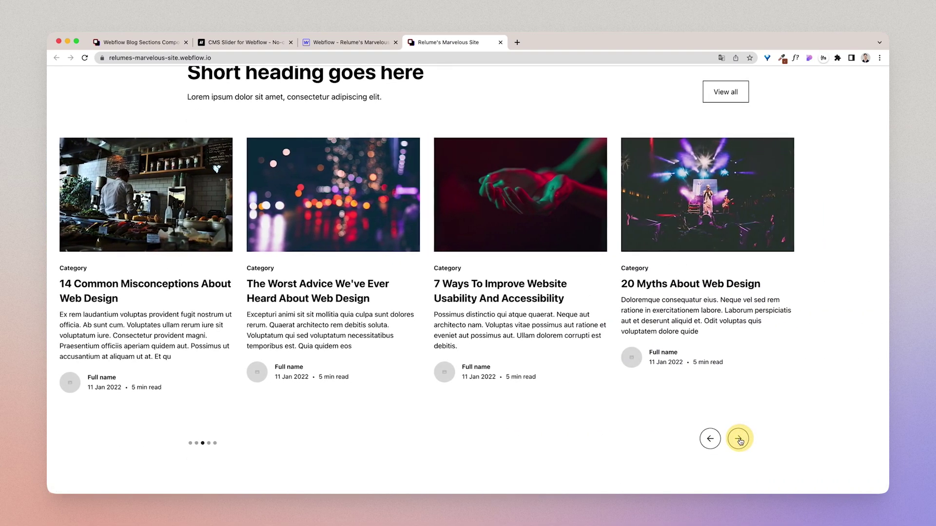
{"action": "left_click", "coordinate": [738, 439]}
{"action": "left_click", "coordinate": [738, 439]}
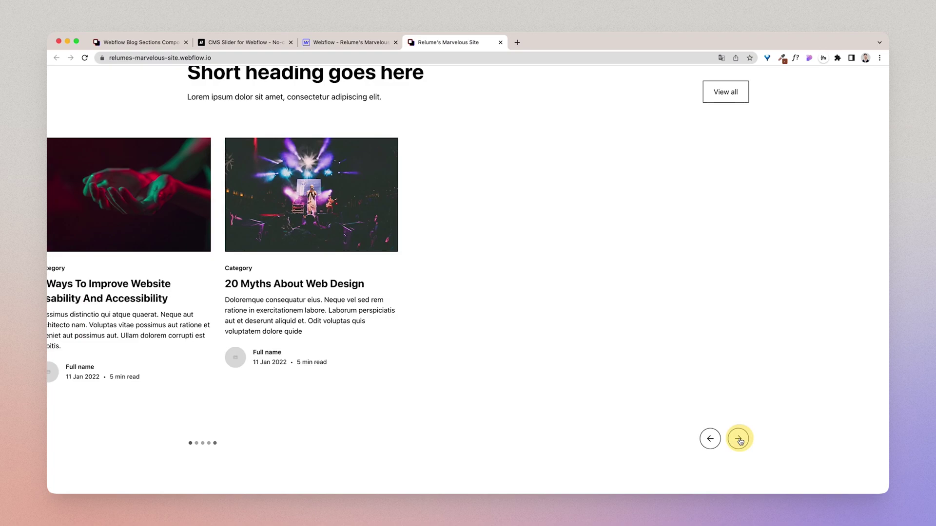
{"action": "left_click", "coordinate": [739, 439]}
{"action": "left_click", "coordinate": [739, 440]}
{"action": "left_click", "coordinate": [738, 439]}
{"action": "left_click", "coordinate": [739, 439]}
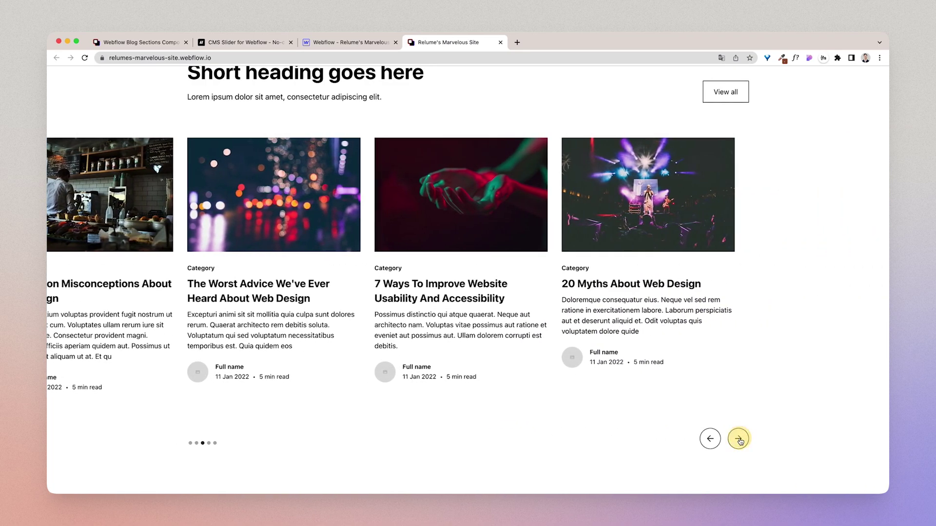
{"action": "left_click", "coordinate": [738, 439]}
{"action": "scroll", "coordinate": [739, 441], "scroll_direction": "up", "scroll_amount": 3}
{"action": "scroll", "coordinate": [734, 451], "scroll_direction": "down", "scroll_amount": 2}
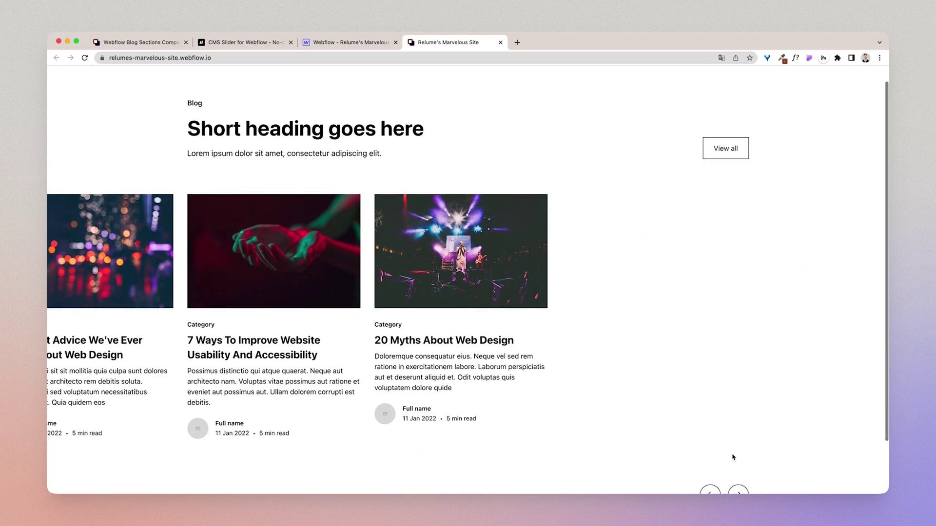